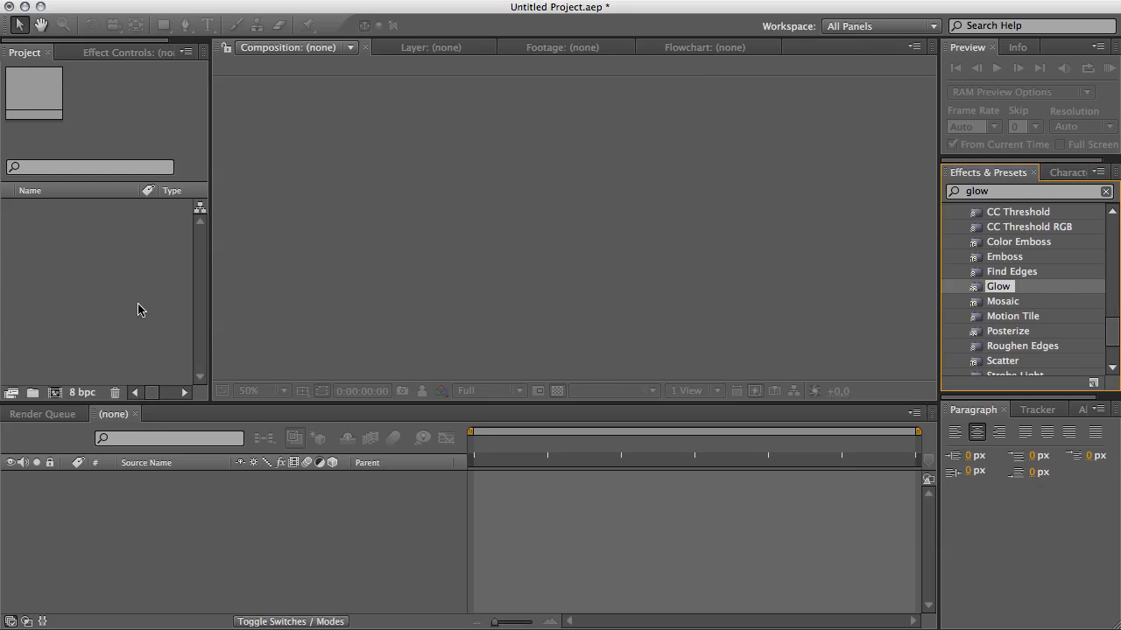
# Create a new composition, Comp 1, at 1280 x 540 px, 25 frames per second and 30 seconds long.
pyautogui.rightClick(102, 224)
pyautogui.click(115, 233)
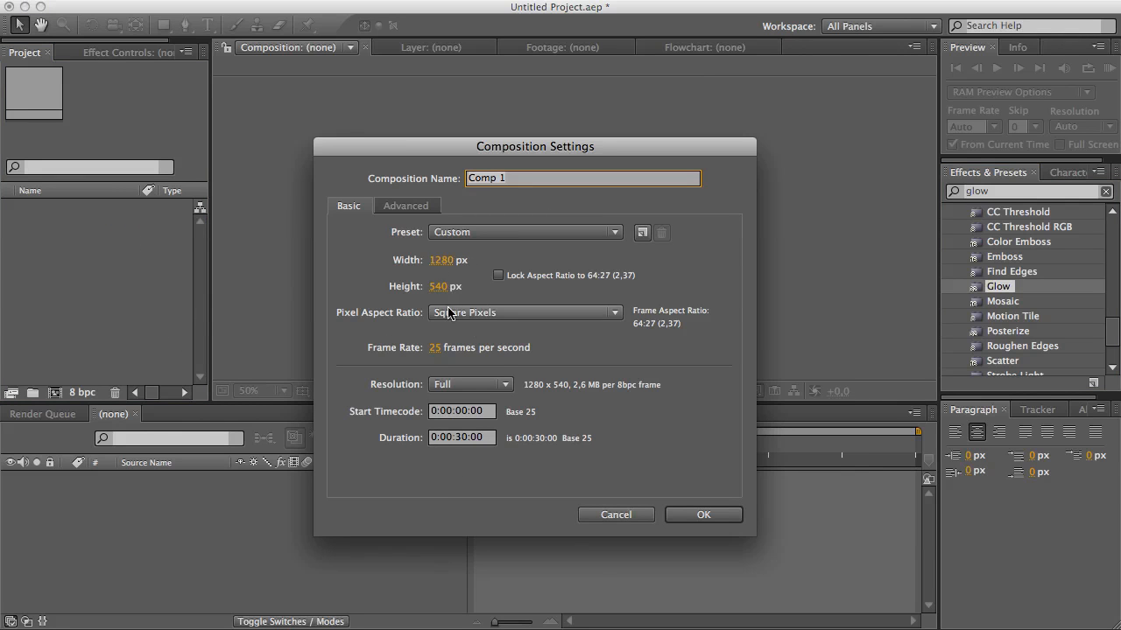
pyautogui.click(684, 518)
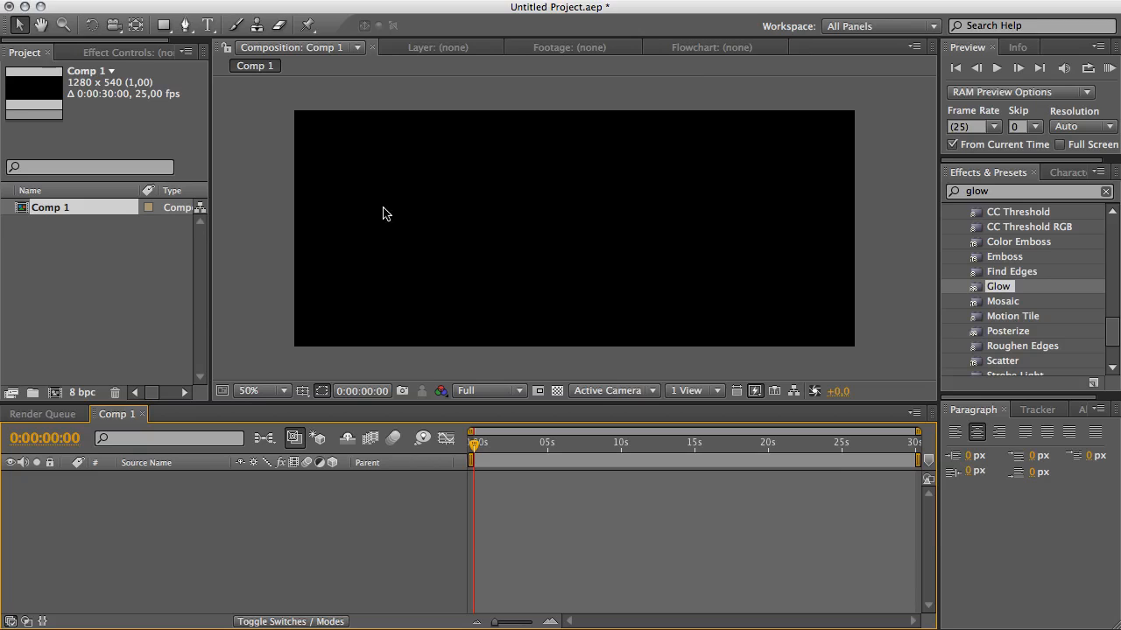
# Examine the reference ECG graph and patient monitor images open in the browser tabs.
pyautogui.click(186, 25)
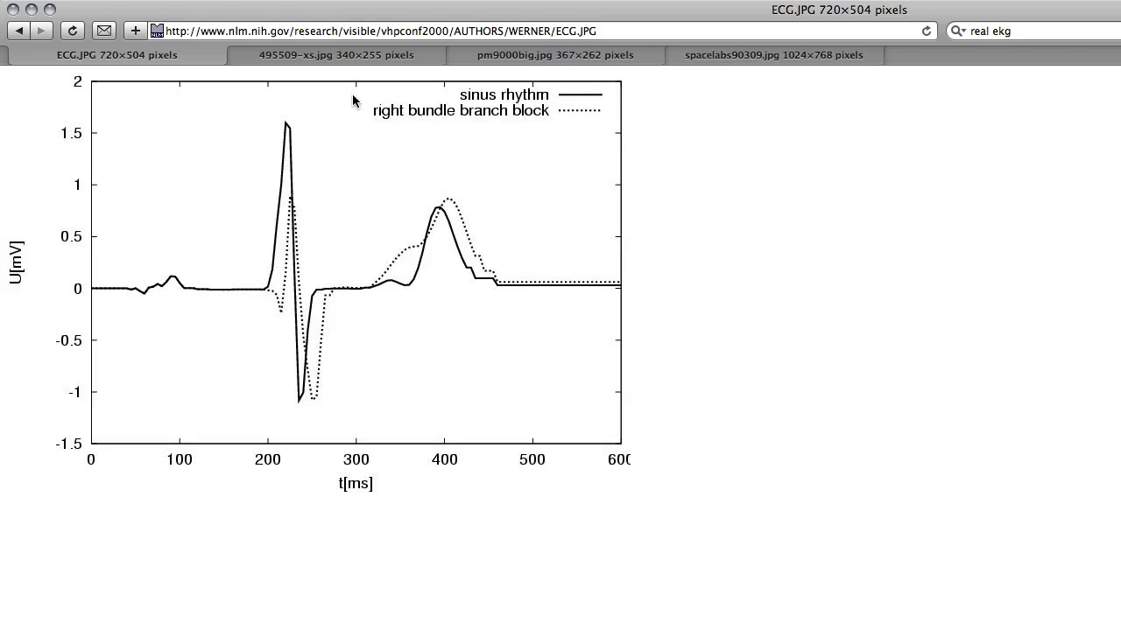
pyautogui.click(351, 56)
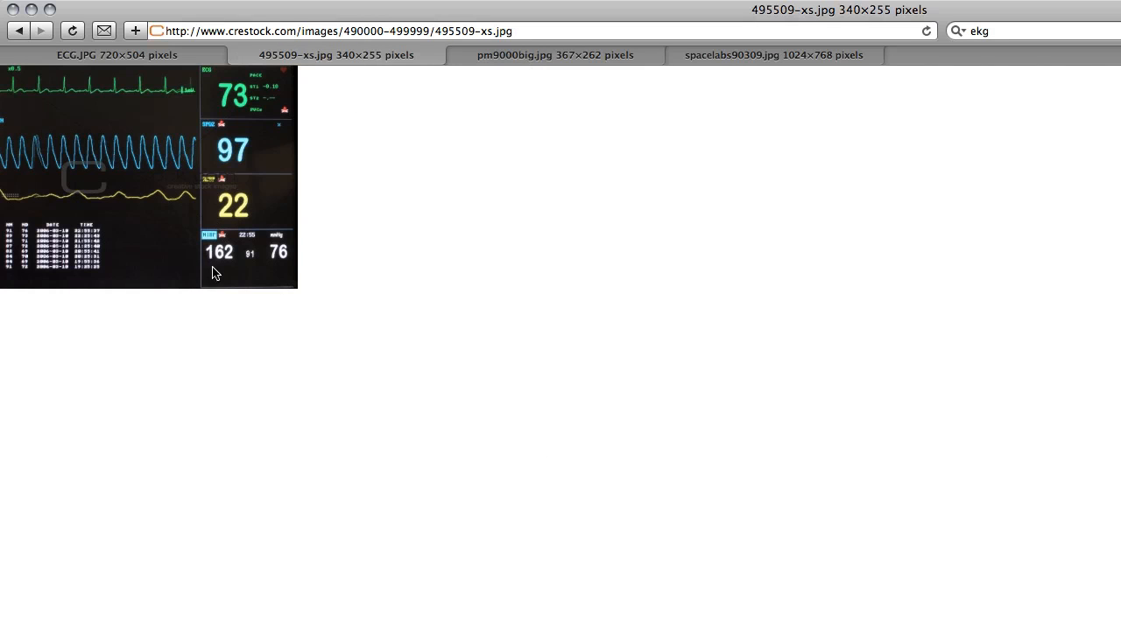
pyautogui.moveTo(237, 203); pyautogui.dragTo(325, 230)
pyautogui.click(564, 56)
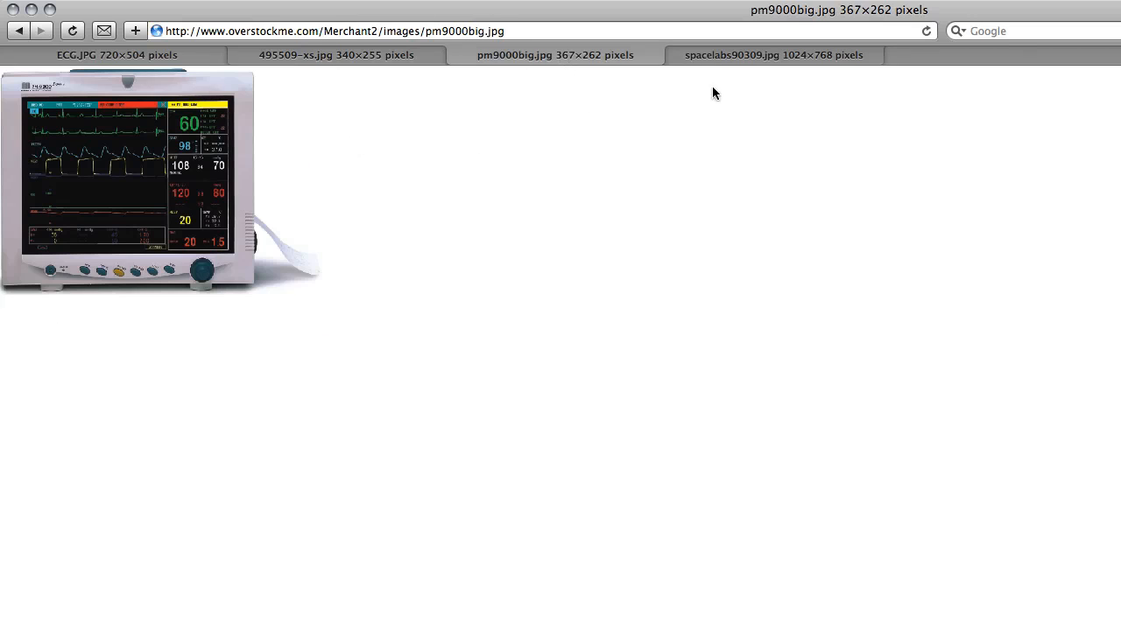
pyautogui.click(766, 58)
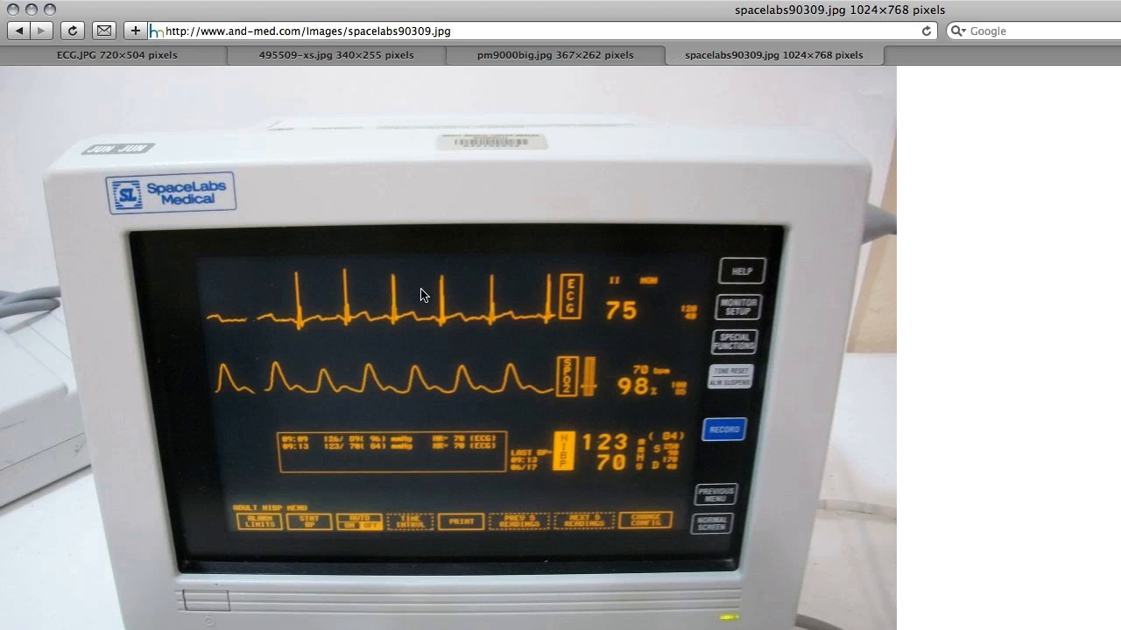
pyautogui.click(581, 50)
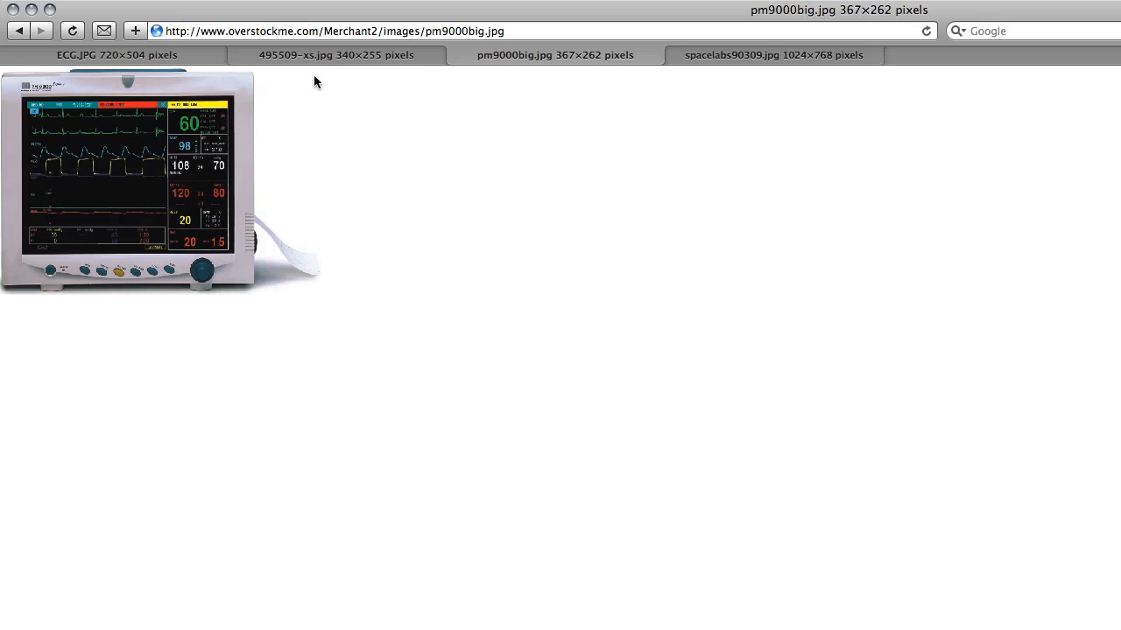
pyautogui.click(335, 55)
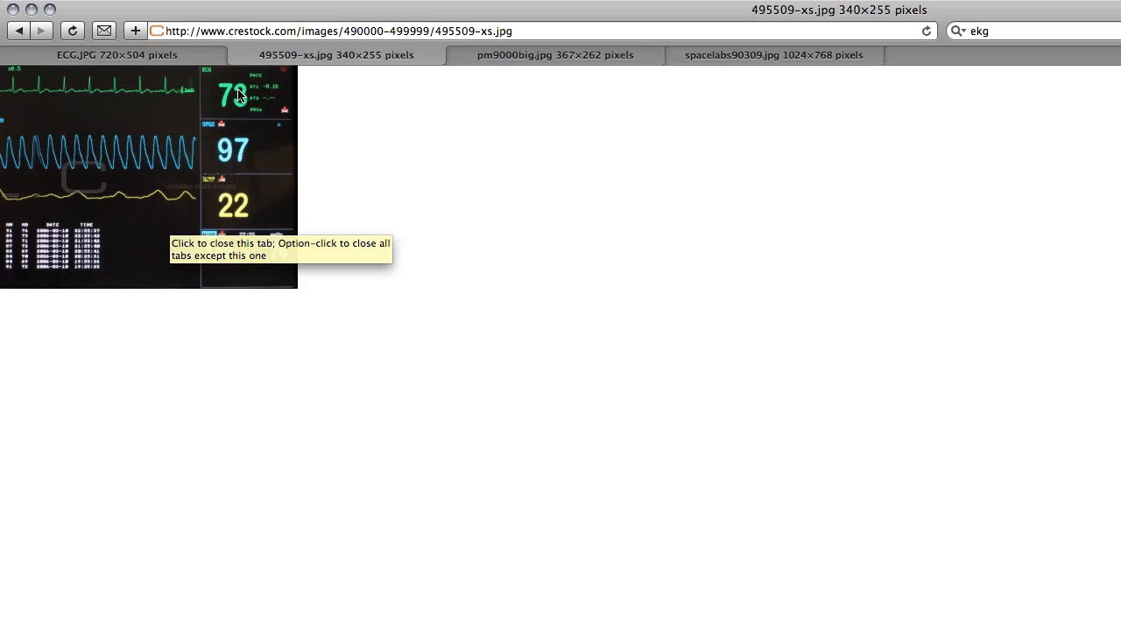
pyautogui.click(181, 61)
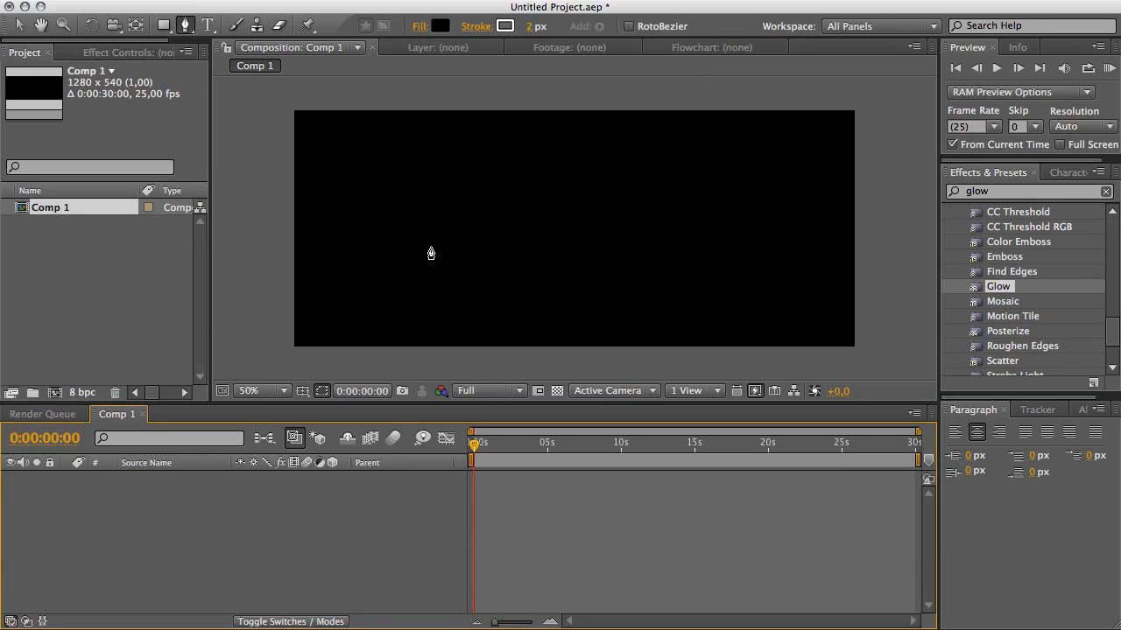
# Draw a straight horizontal path across the middle of the composition with the Pen tool and set its stroke width to 0 px.
pyautogui.scroll(-2, 431, 253)
pyautogui.scroll(3, 431, 253)
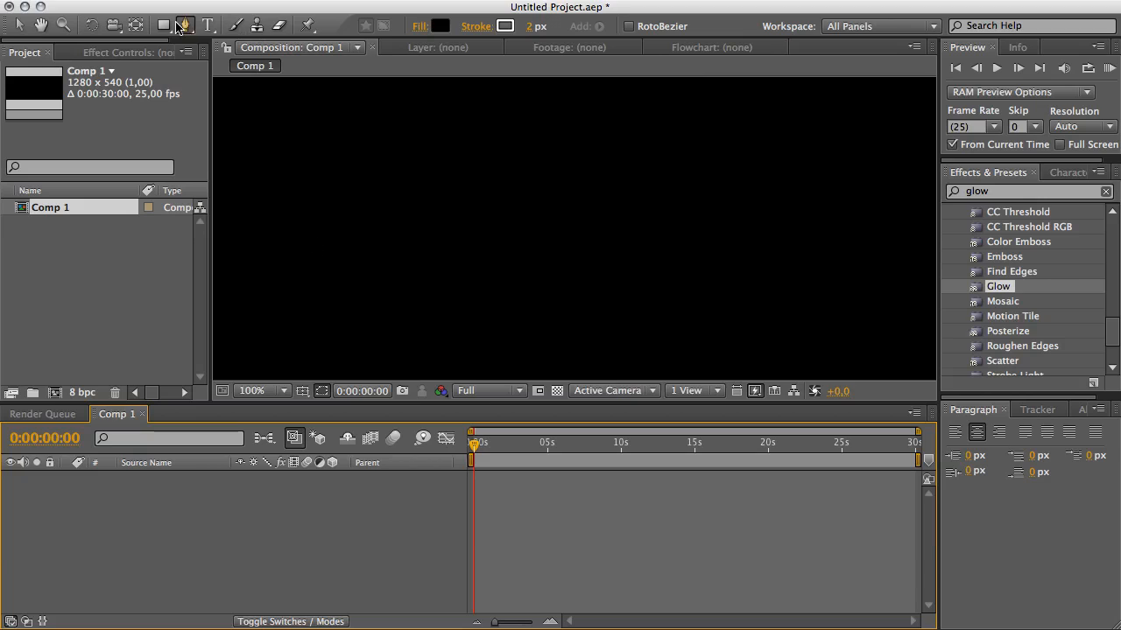
pyautogui.click(184, 25)
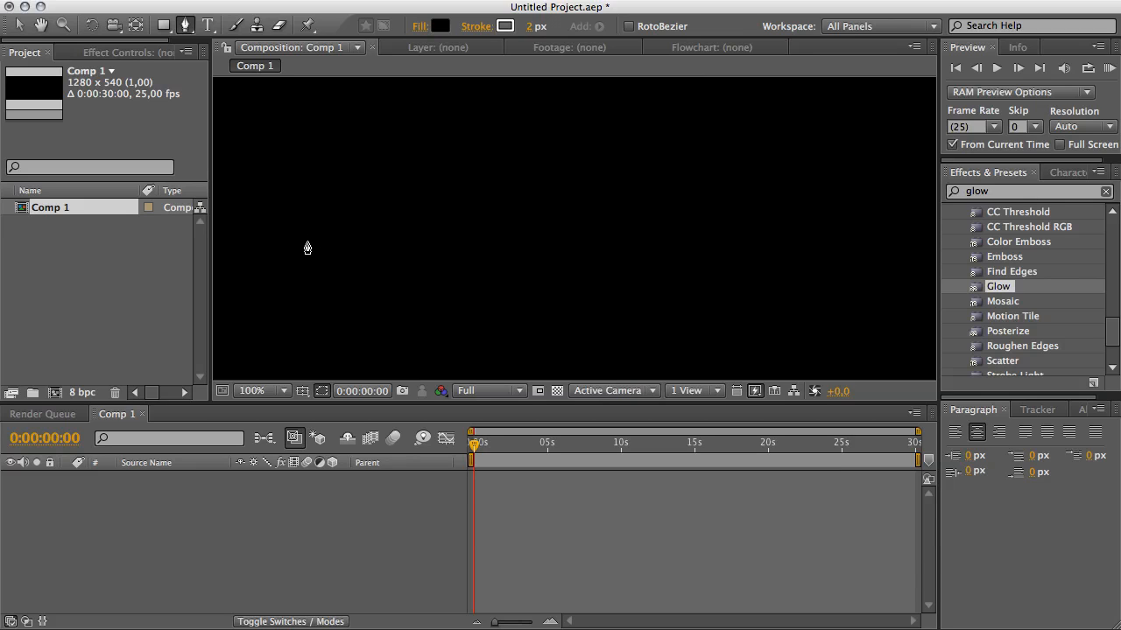
pyautogui.moveTo(306, 242); pyautogui.dragTo(340, 243)
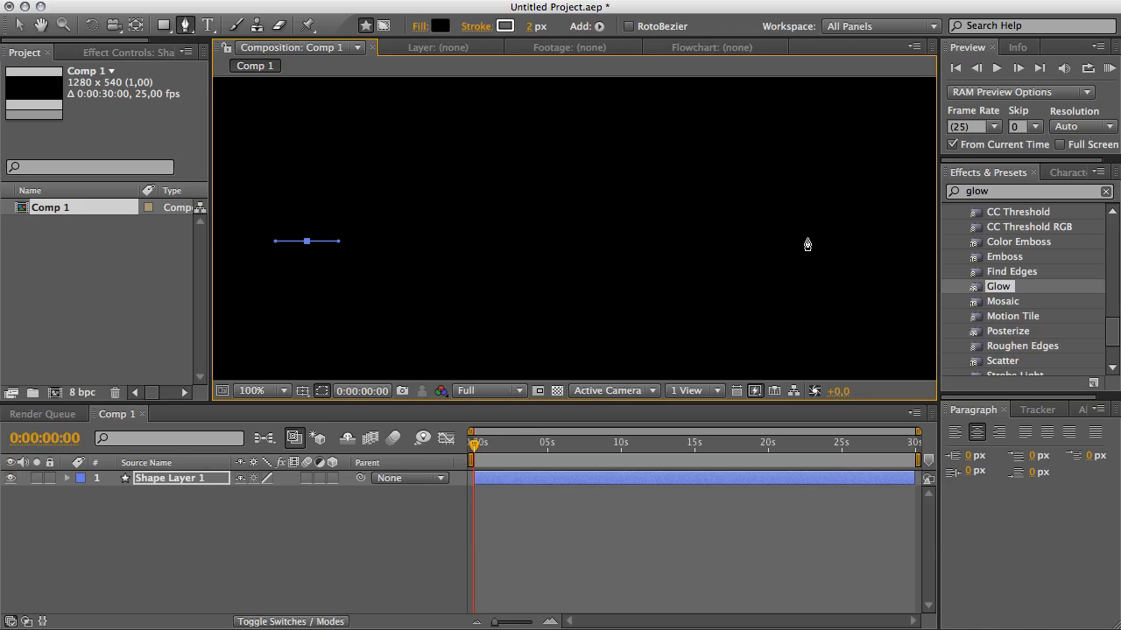
pyautogui.moveTo(805, 241); pyautogui.dragTo(839, 242)
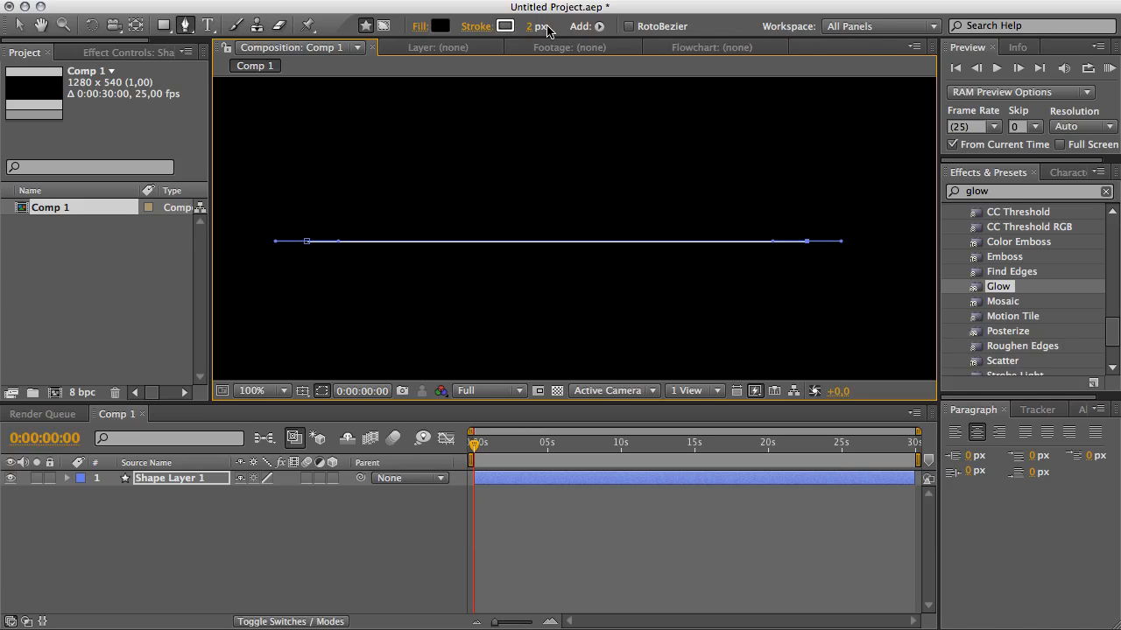
pyautogui.moveTo(530, 26); pyautogui.dragTo(519, 29)
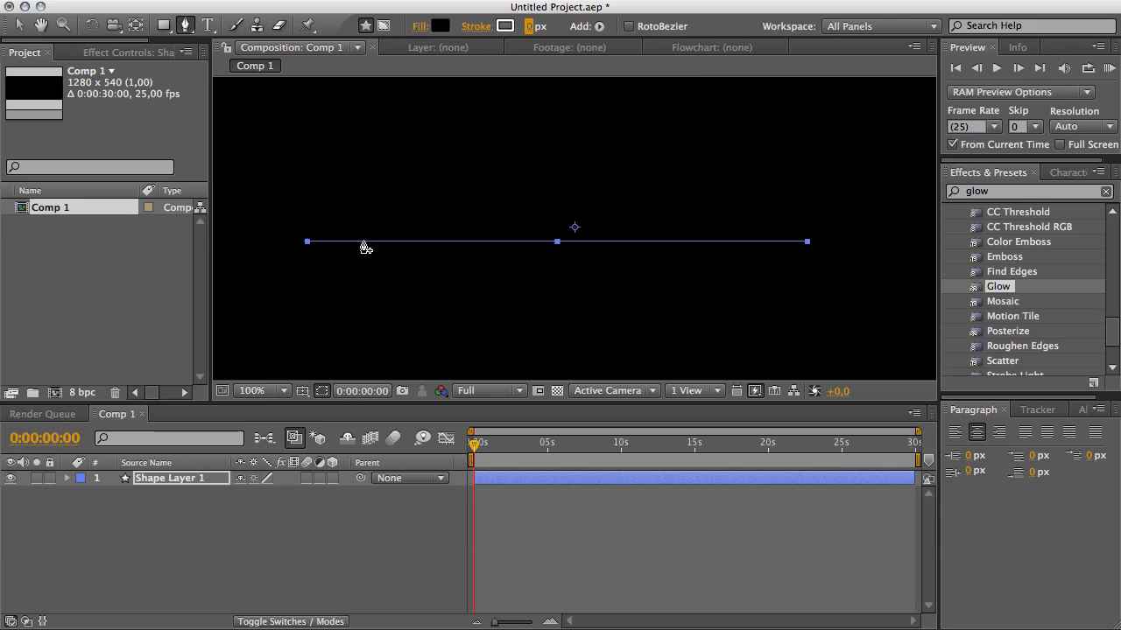
# Add several vertices along the horizontal path with the Pen tool.
pyautogui.moveTo(363, 242); pyautogui.dragTo(510, 241)
pyautogui.click(543, 241)
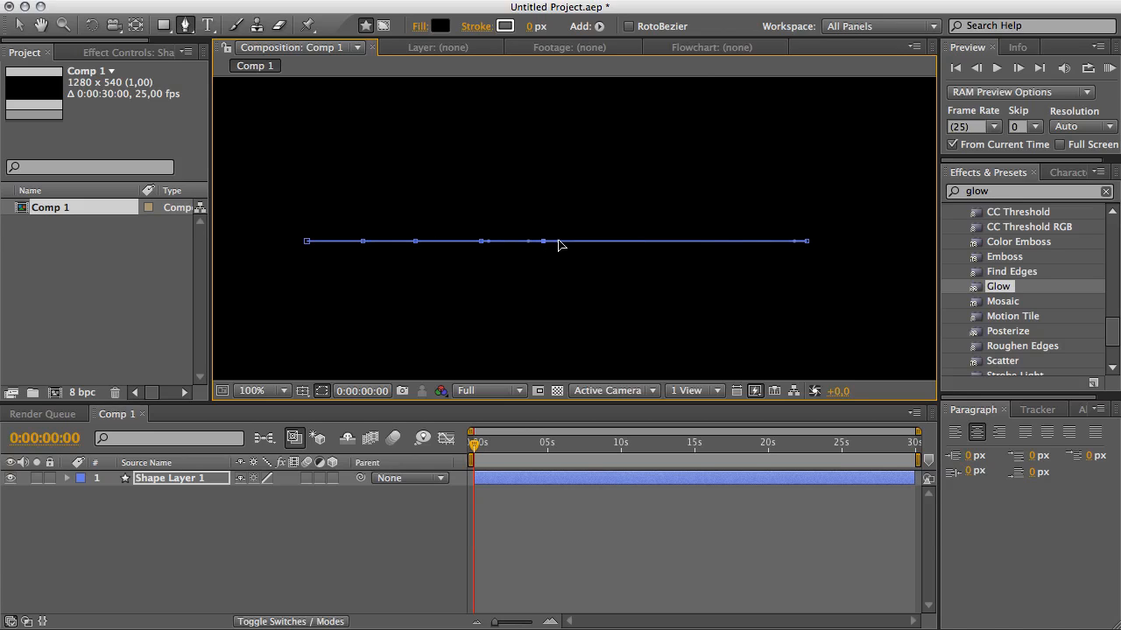
pyautogui.moveTo(619, 241); pyautogui.dragTo(724, 245)
pyautogui.click(18, 26)
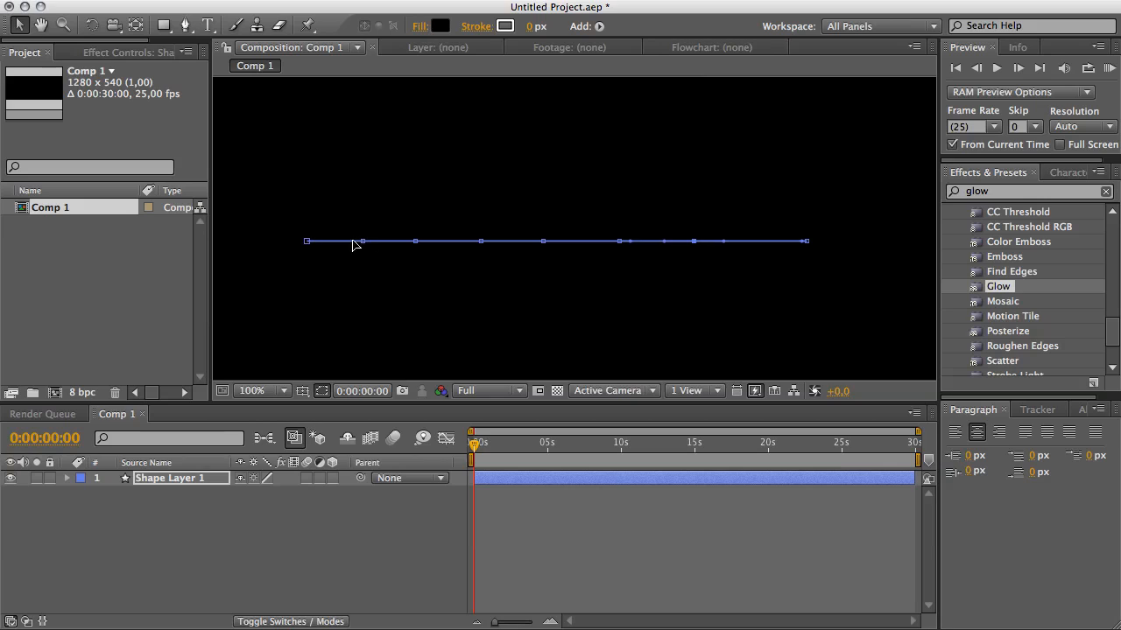
# Move the path's vertices up and down to form a small bump, a tall peak and a deep dip.
pyautogui.moveTo(699, 246); pyautogui.dragTo(755, 251)
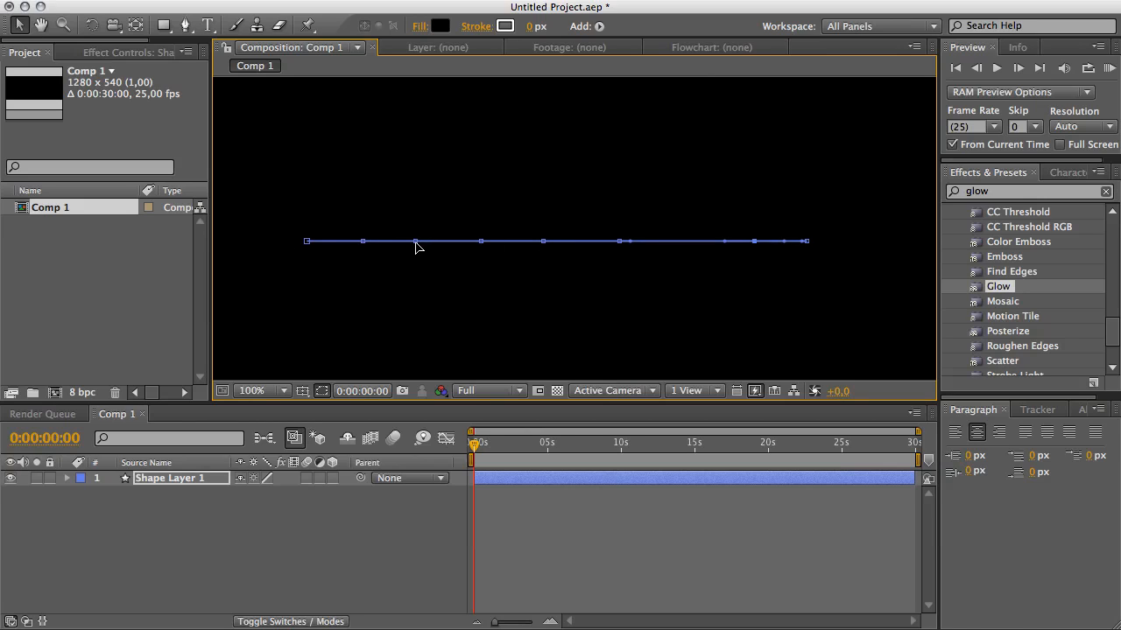
pyautogui.moveTo(415, 244); pyautogui.dragTo(416, 207)
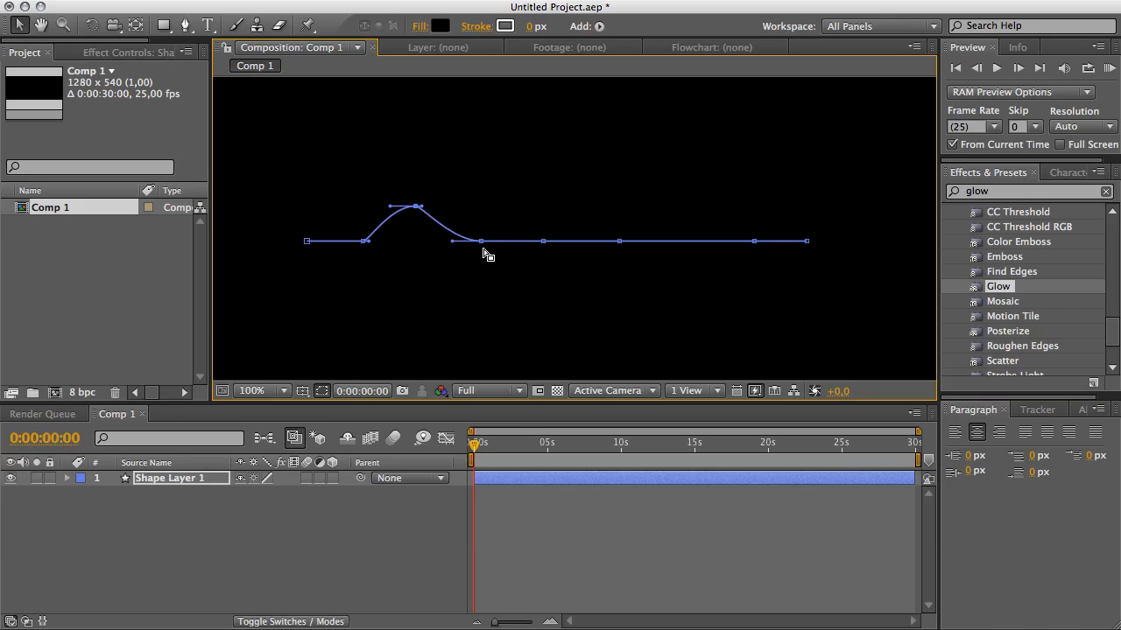
pyautogui.moveTo(544, 242); pyautogui.dragTo(544, 138)
pyautogui.moveTo(619, 245); pyautogui.dragTo(620, 307)
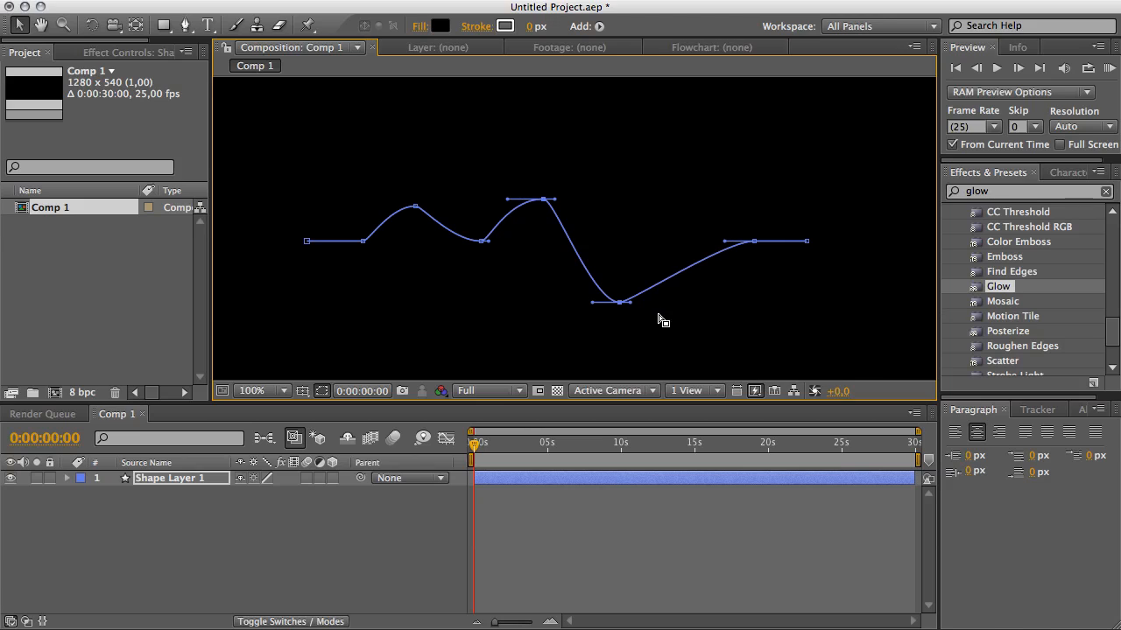
# Add a vertex on the rising segment after the dip, raise it into a hump, and raise the tall peak higher.
pyautogui.press('g')
pyautogui.click(673, 276)
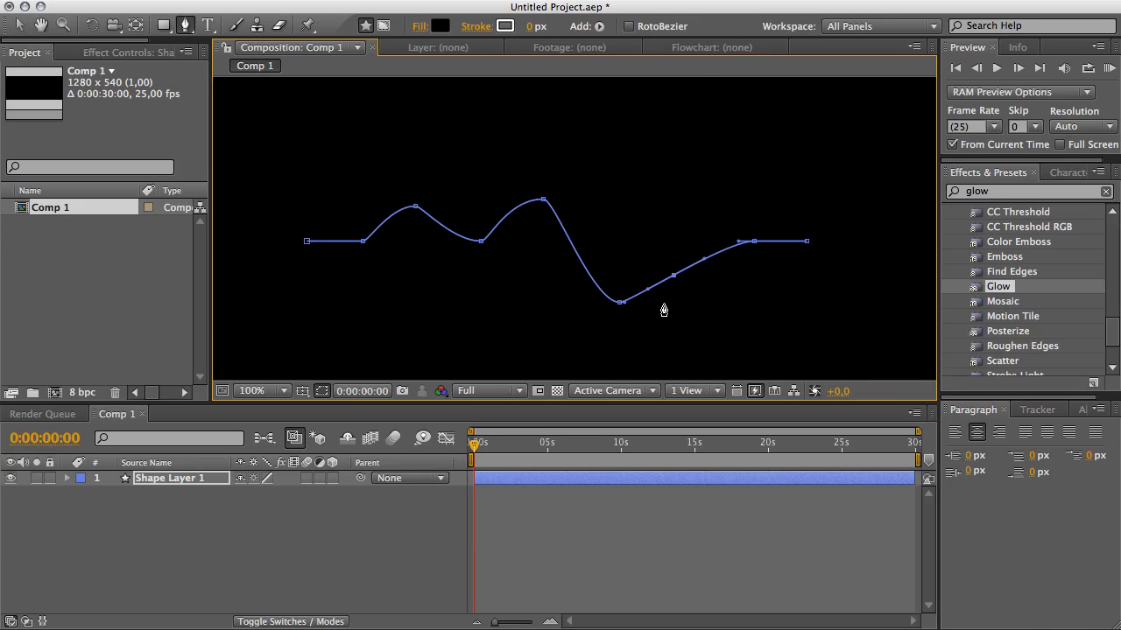
pyautogui.press('v')
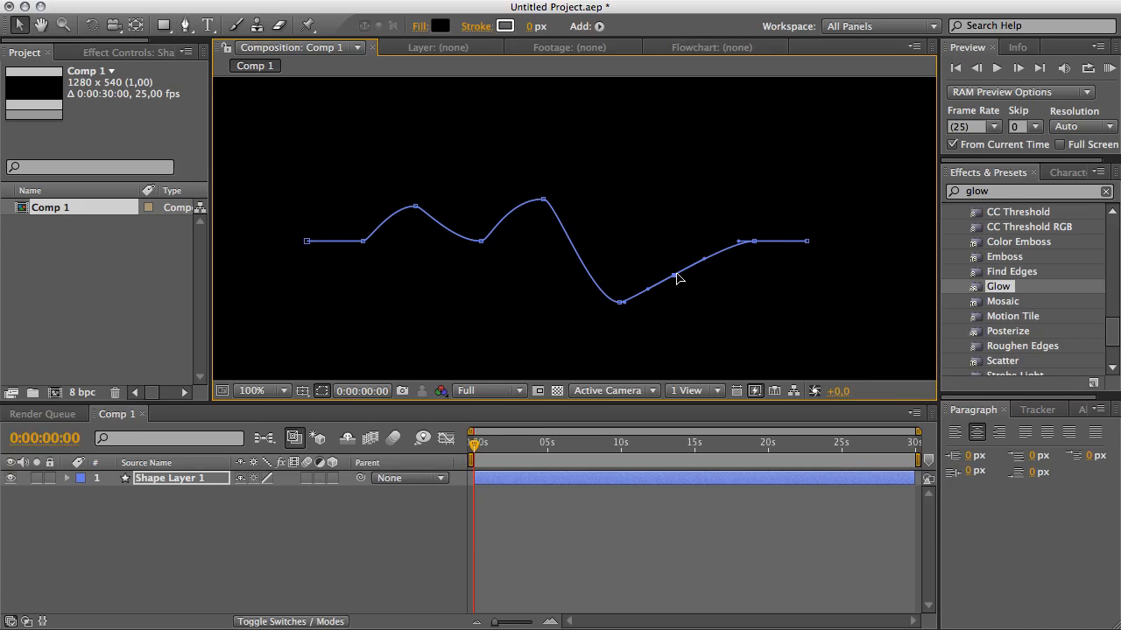
pyautogui.moveTo(674, 276); pyautogui.dragTo(673, 221)
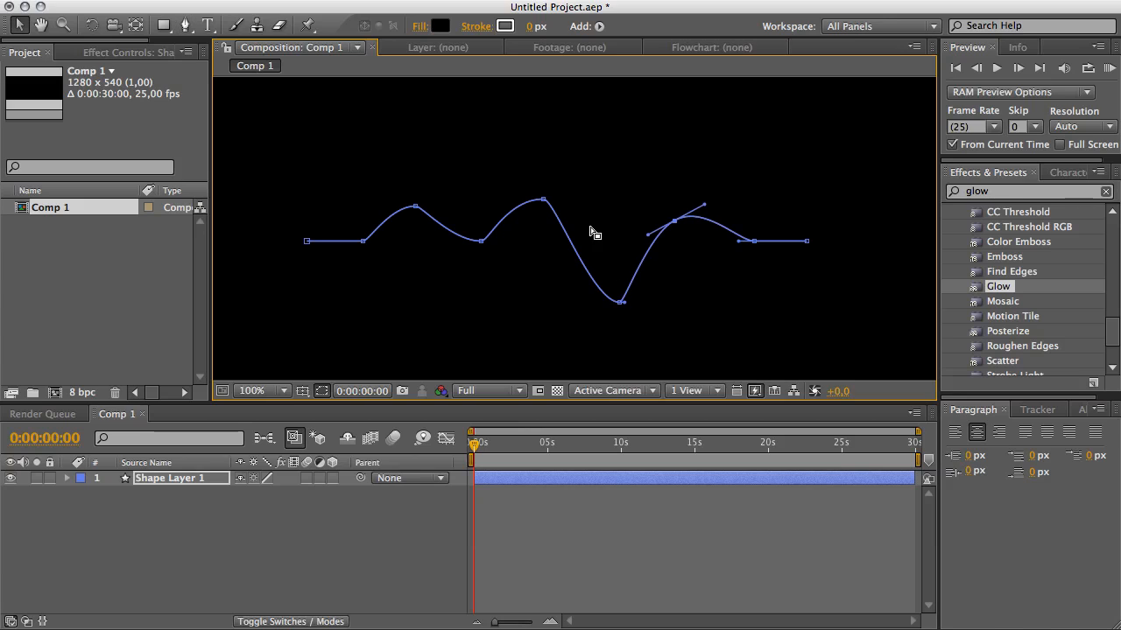
pyautogui.moveTo(540, 203); pyautogui.dragTo(534, 142)
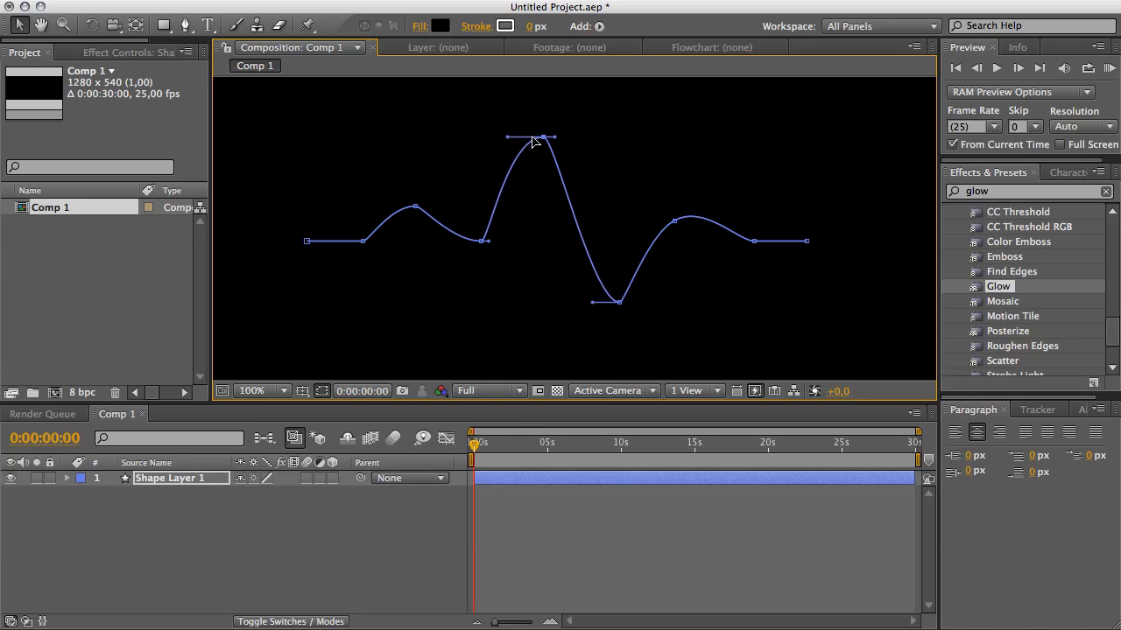
# Shift the dip slightly left and adjust the handles around the hump to smooth the curve.
pyautogui.keyDown('shift'); pyautogui.click(618, 303); pyautogui.keyUp('shift')
pyautogui.moveTo(619, 303); pyautogui.dragTo(595, 306)
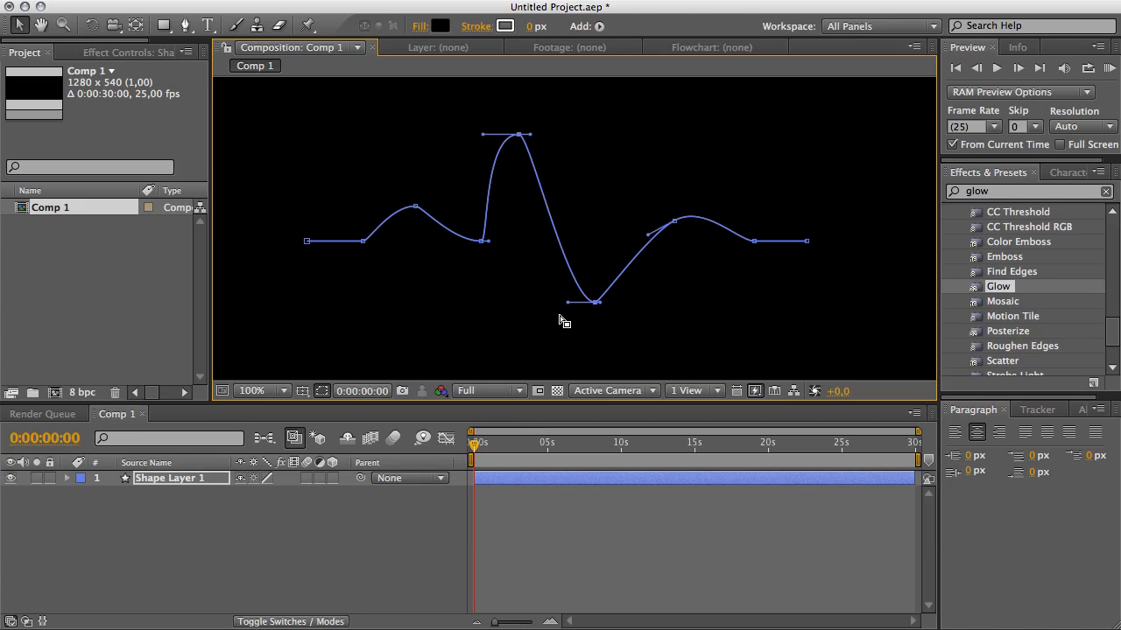
pyautogui.click(673, 223)
pyautogui.moveTo(648, 236); pyautogui.dragTo(645, 225)
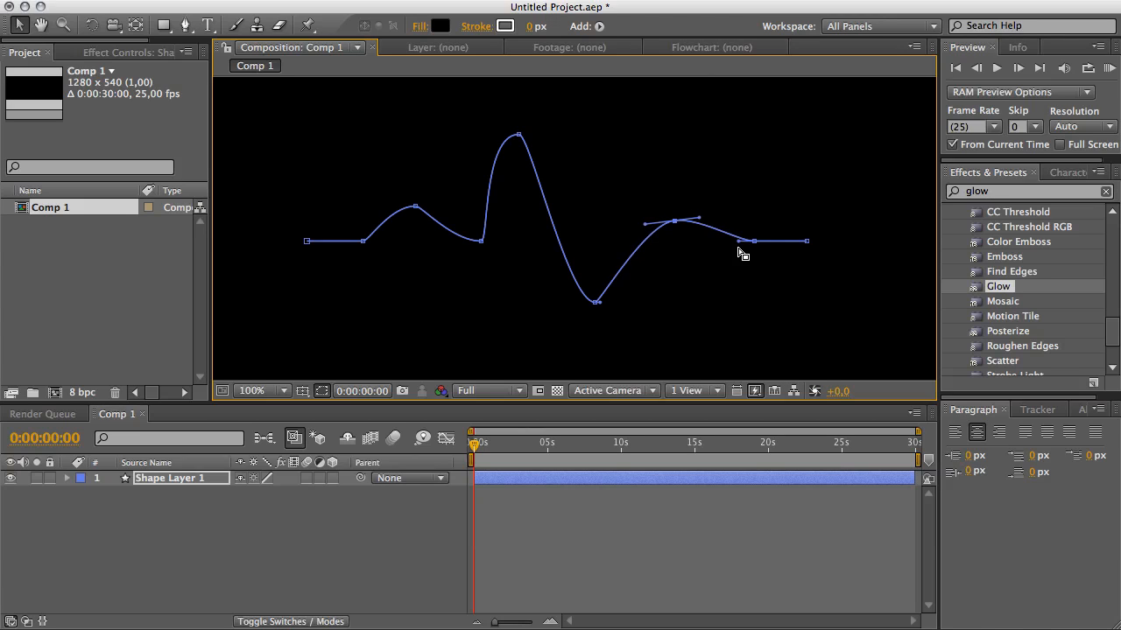
pyautogui.moveTo(738, 242); pyautogui.dragTo(692, 241)
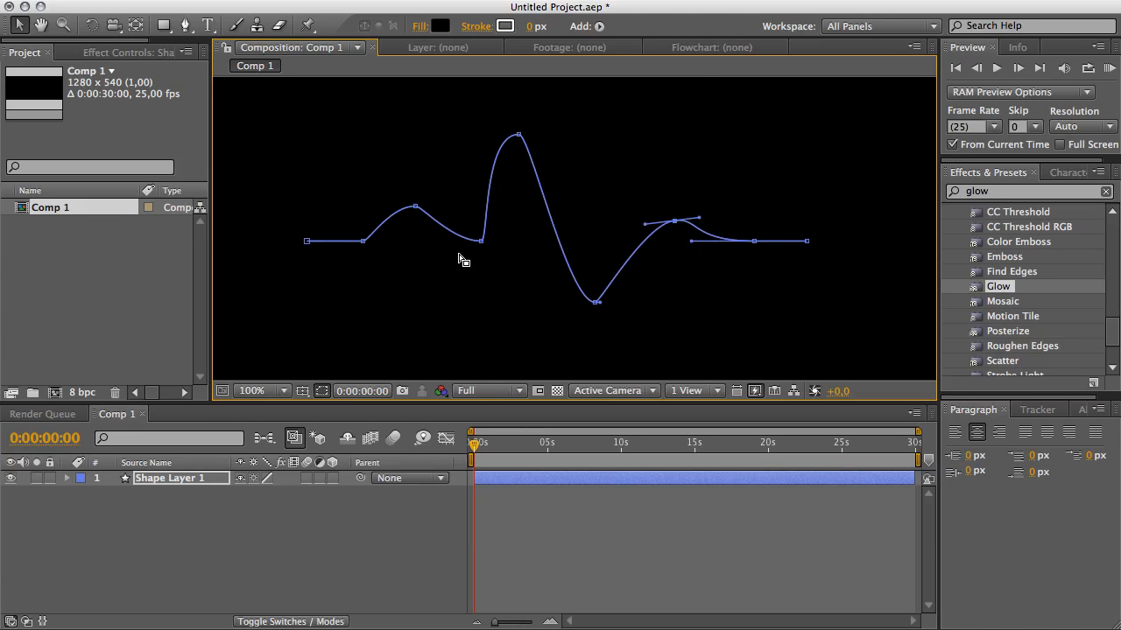
# Lower the small first bump and stretch the handles around it to smooth the baseline transitions.
pyautogui.click(361, 242)
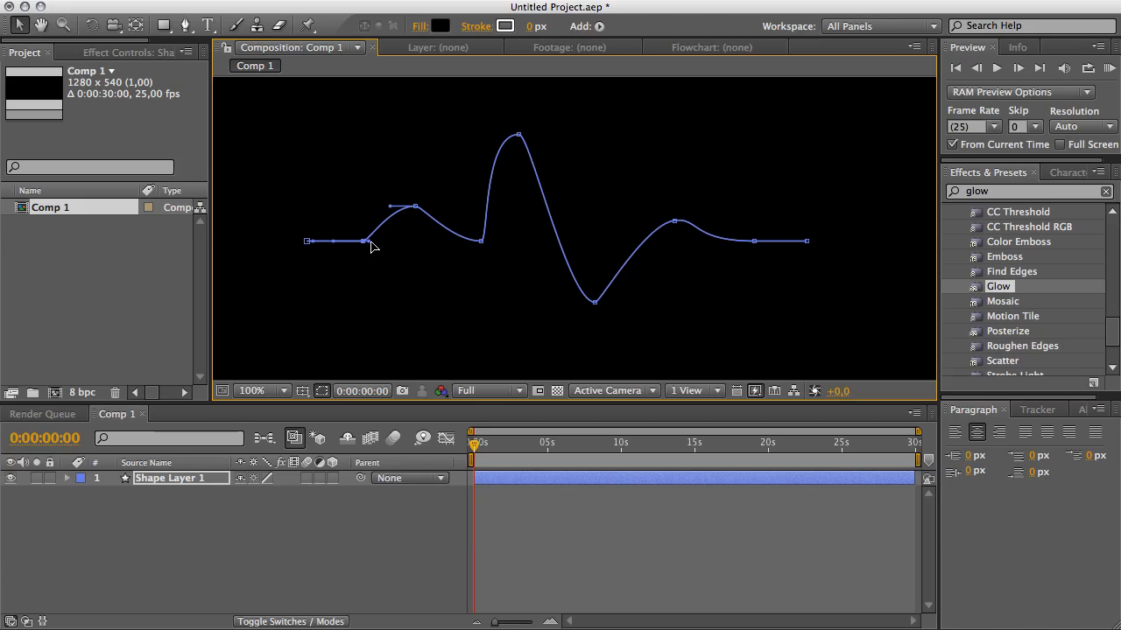
pyautogui.moveTo(369, 246); pyautogui.dragTo(396, 250)
pyautogui.moveTo(414, 209)
pyautogui.mouseDown()
pyautogui.moveTo(398, 222)
pyautogui.moveTo(411, 225)
pyautogui.mouseUp()
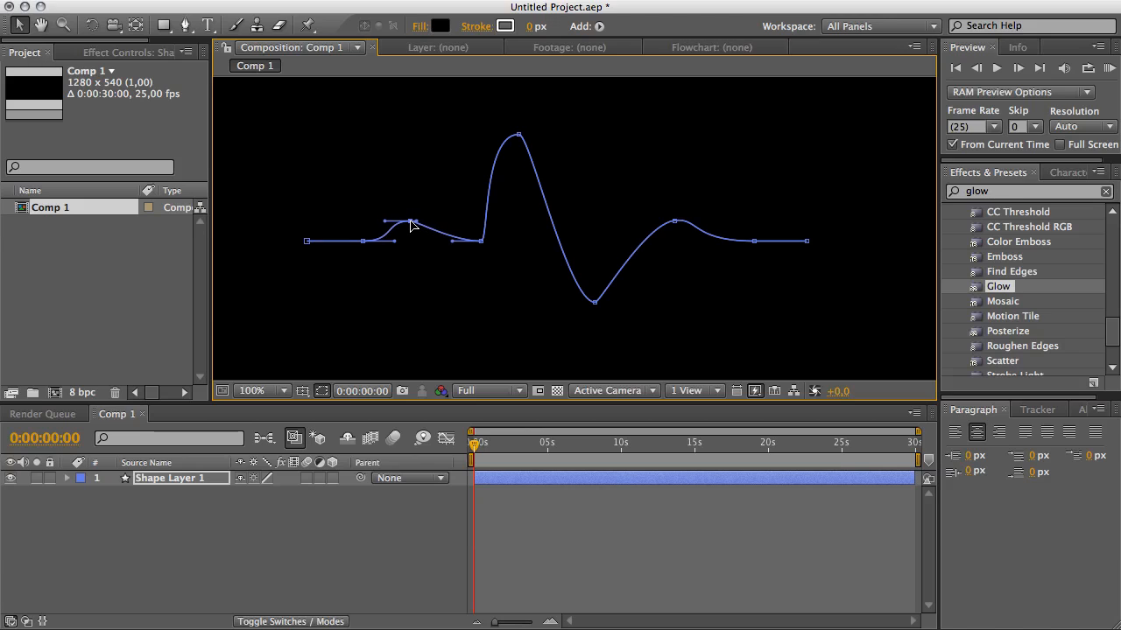
pyautogui.moveTo(481, 246); pyautogui.dragTo(520, 248)
# Refine the tall peak, the dip and the hump positions and handles to finish the ECG waveform shape.
pyautogui.click(517, 134)
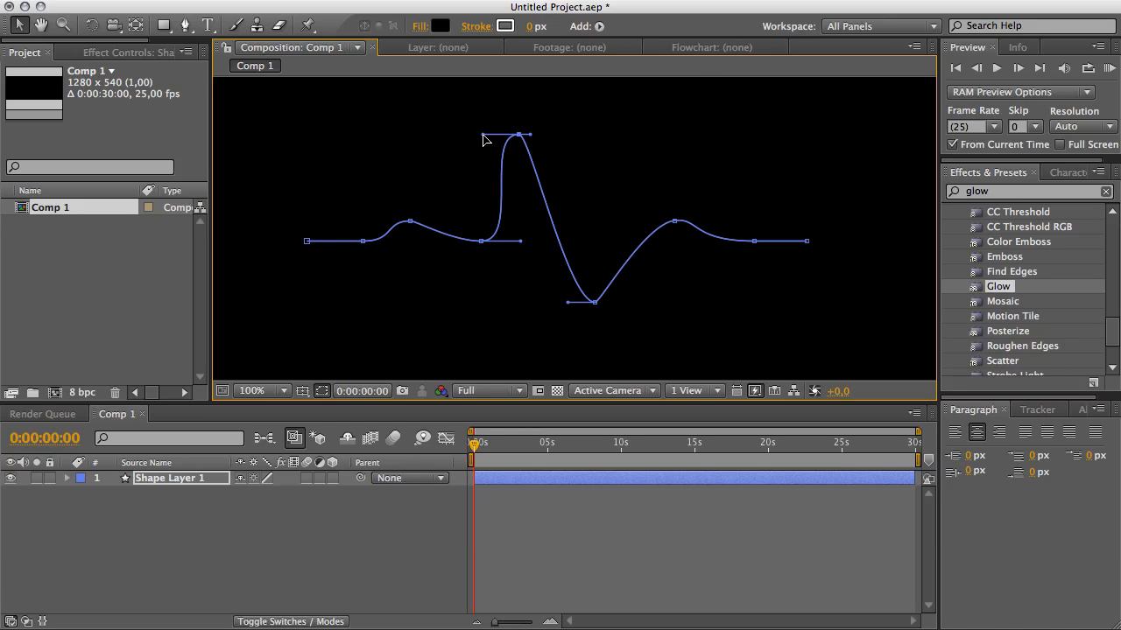
pyautogui.moveTo(483, 135); pyautogui.dragTo(526, 127)
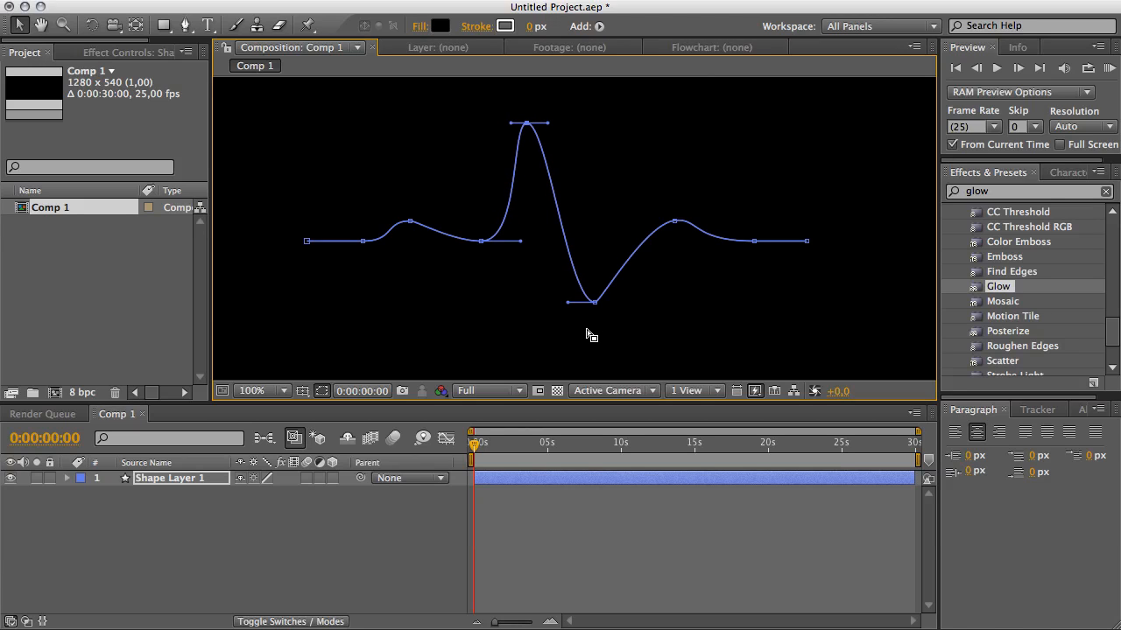
pyautogui.moveTo(597, 305)
pyautogui.mouseDown()
pyautogui.moveTo(578, 306)
pyautogui.moveTo(599, 306)
pyautogui.mouseUp()
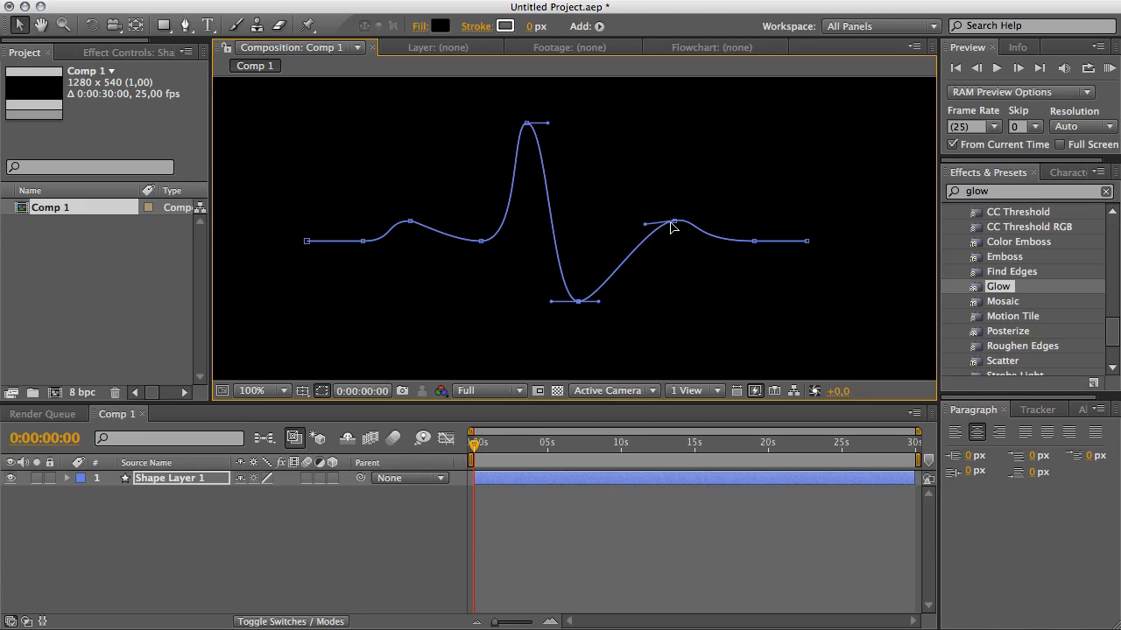
pyautogui.moveTo(671, 227); pyautogui.dragTo(639, 225)
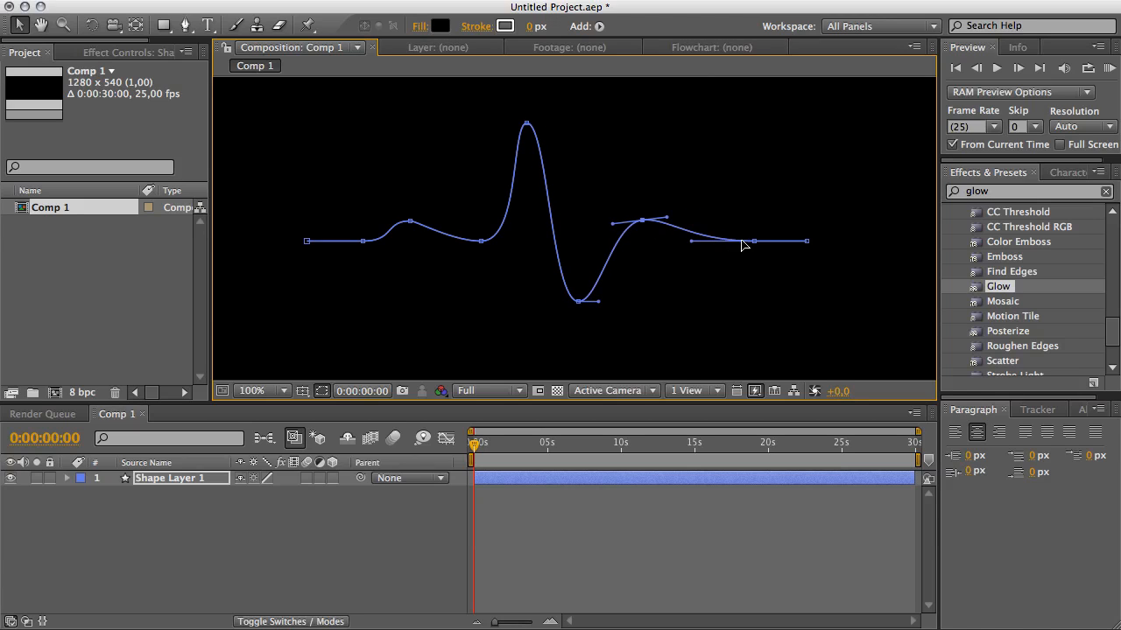
pyautogui.moveTo(743, 251); pyautogui.dragTo(771, 244)
# Compress the waveform path horizontally with free transform, pulling its right side inward to about half its width.
pyautogui.hotkey('ctrl', 't')
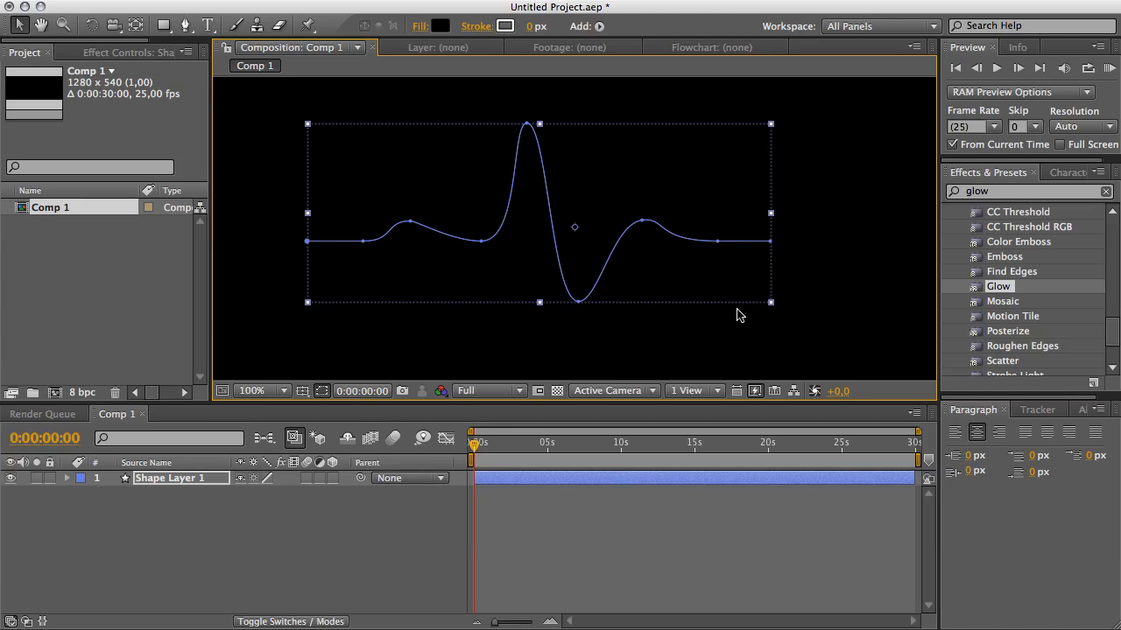
pyautogui.click(744, 332)
pyautogui.click(539, 260)
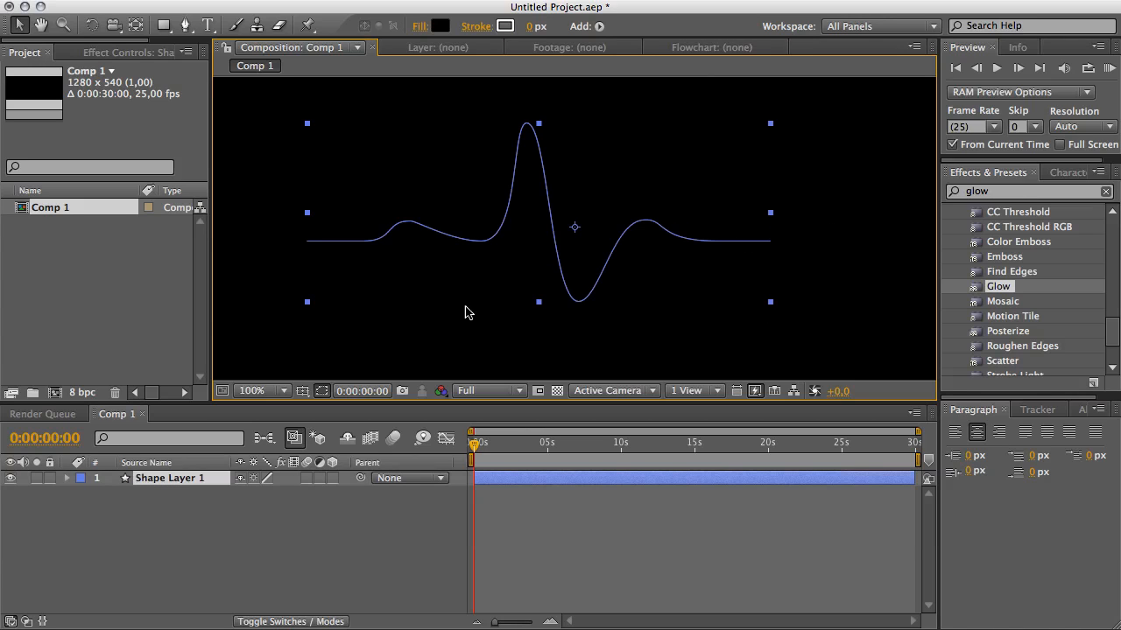
pyautogui.doubleClick(456, 243)
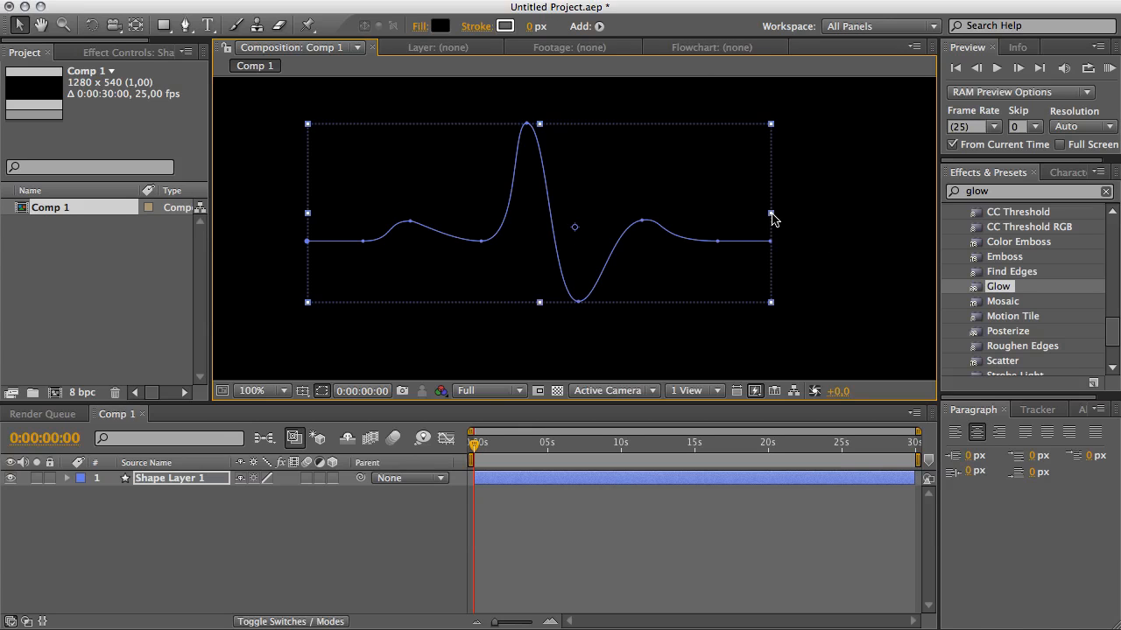
pyautogui.moveTo(771, 213); pyautogui.dragTo(683, 225)
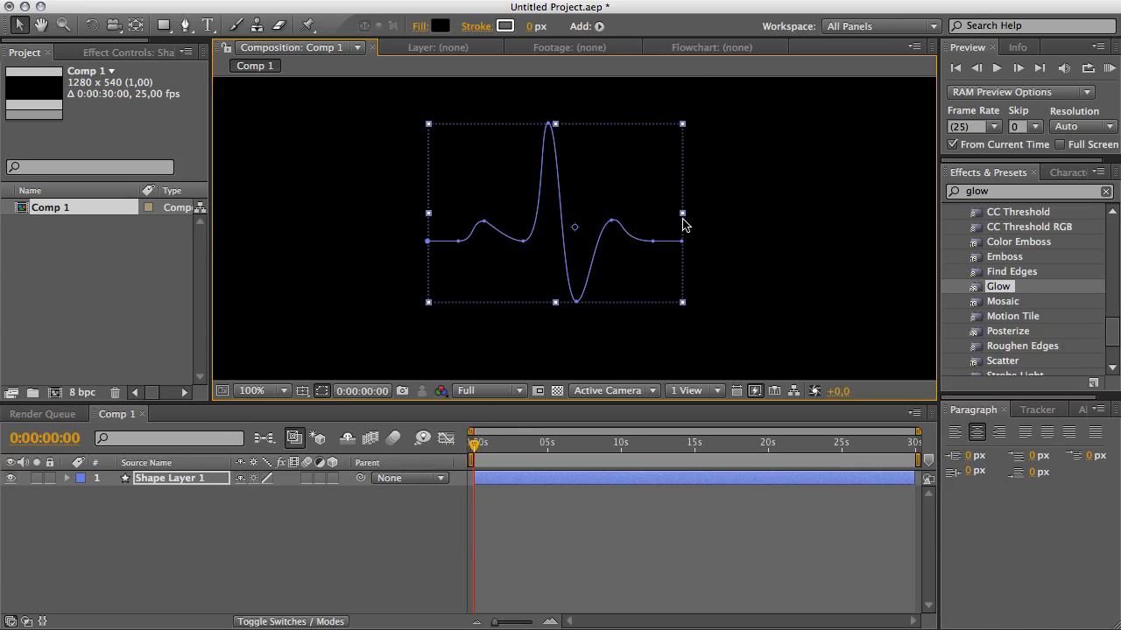
pyautogui.click(720, 220)
pyautogui.click(621, 232)
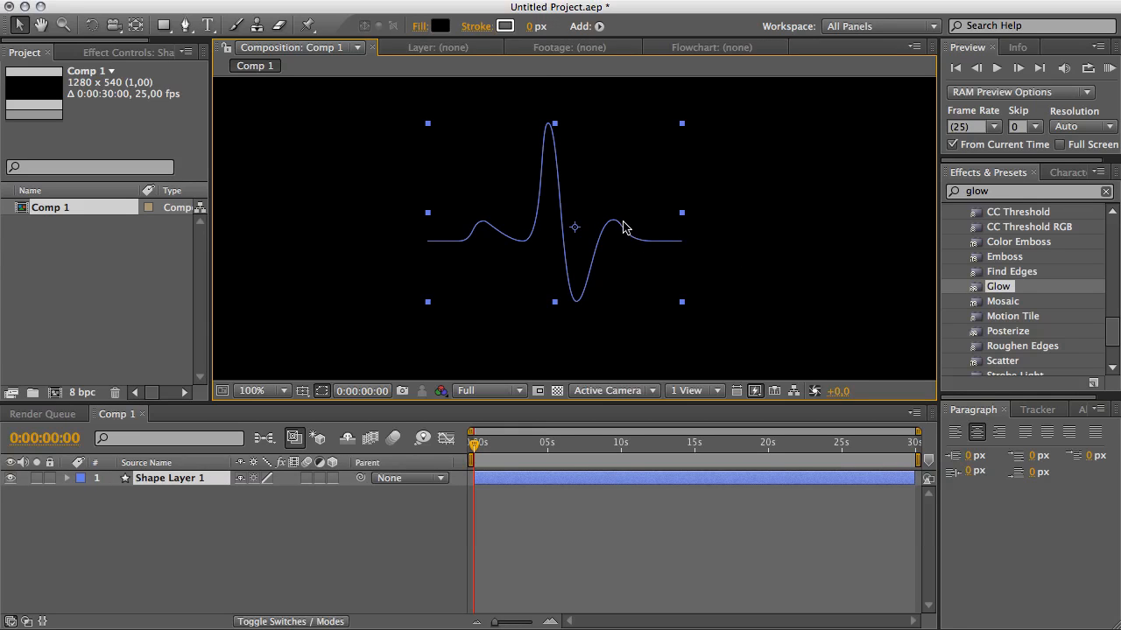
# Set the shape's stroke width to 2 px and its stroke color to white FFFFFF.
pyautogui.click(531, 26)
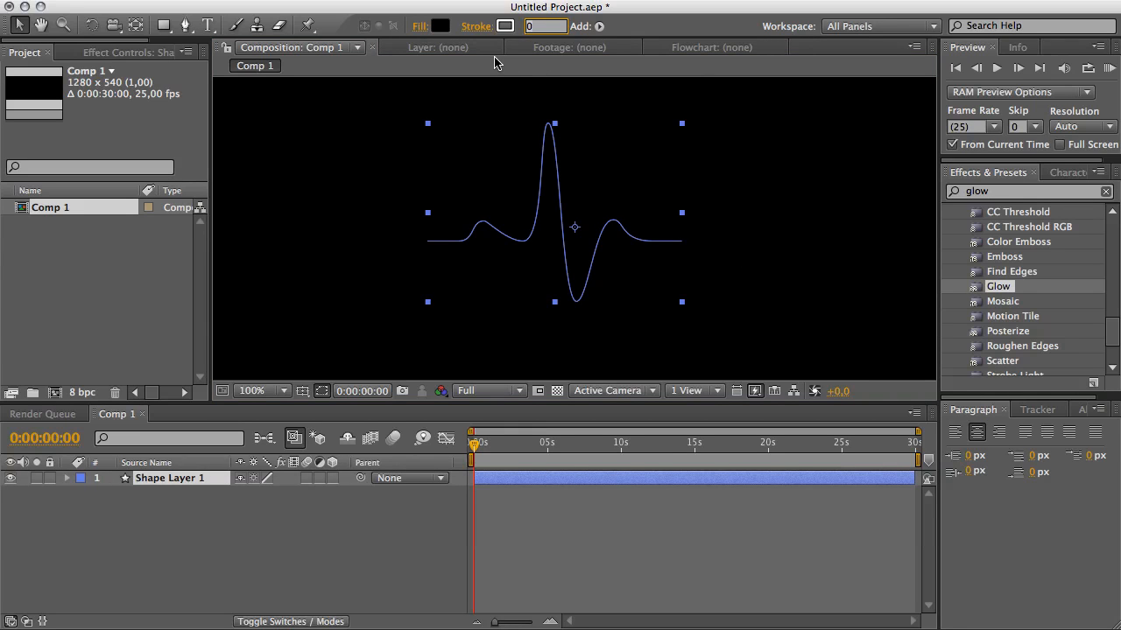
pyautogui.write('2')
pyautogui.press('Return')
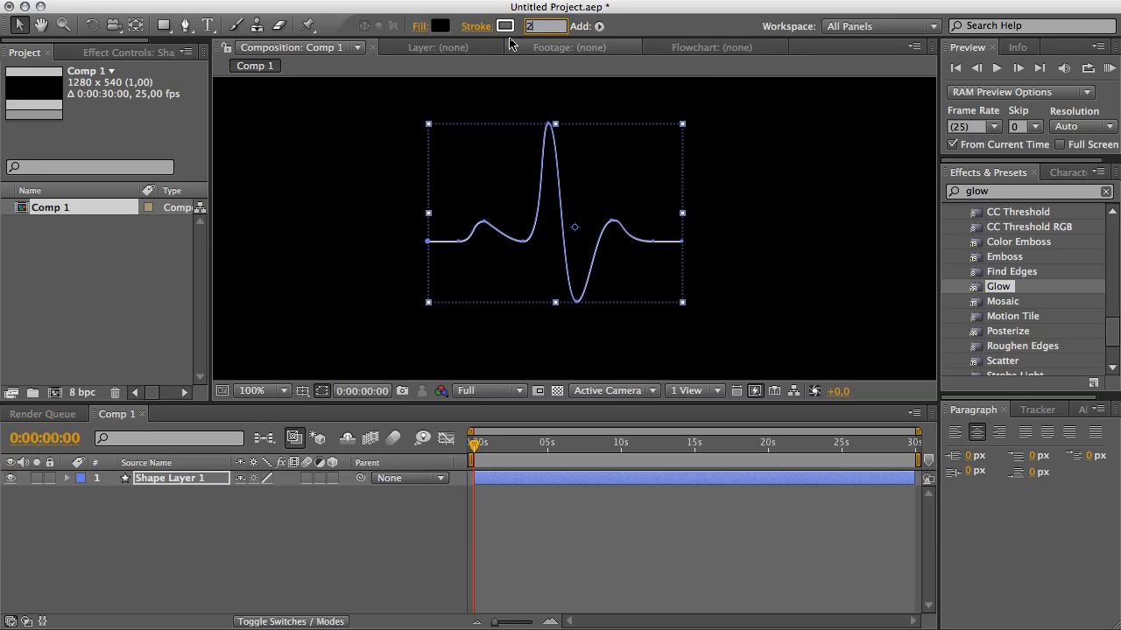
pyautogui.click(505, 27)
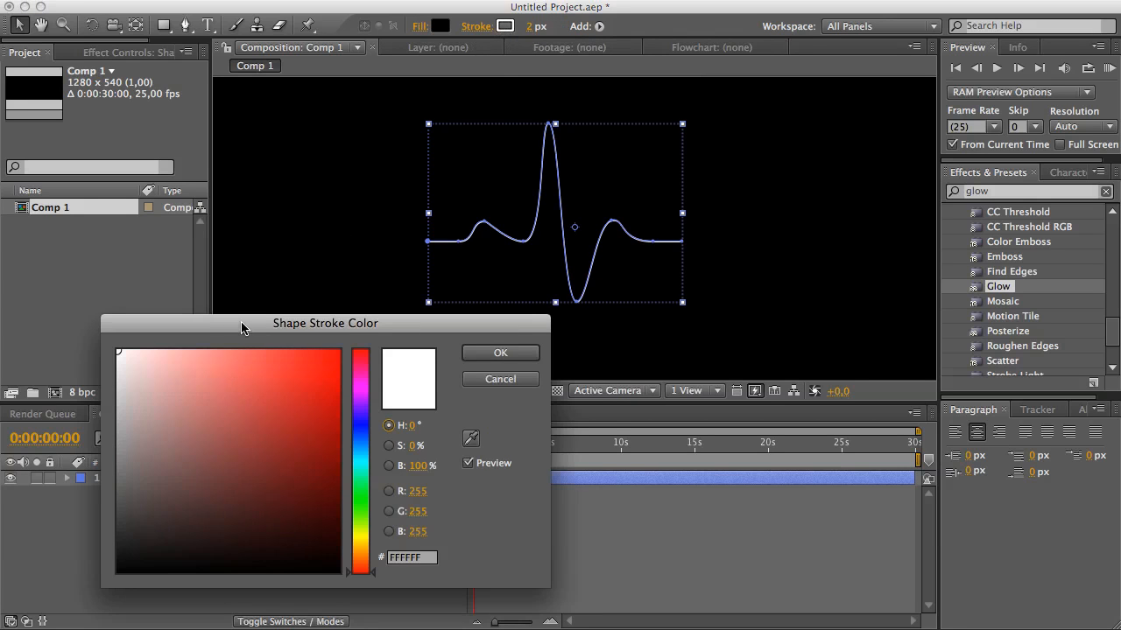
pyautogui.moveTo(242, 327); pyautogui.dragTo(306, 211)
pyautogui.moveTo(235, 248); pyautogui.dragTo(121, 221)
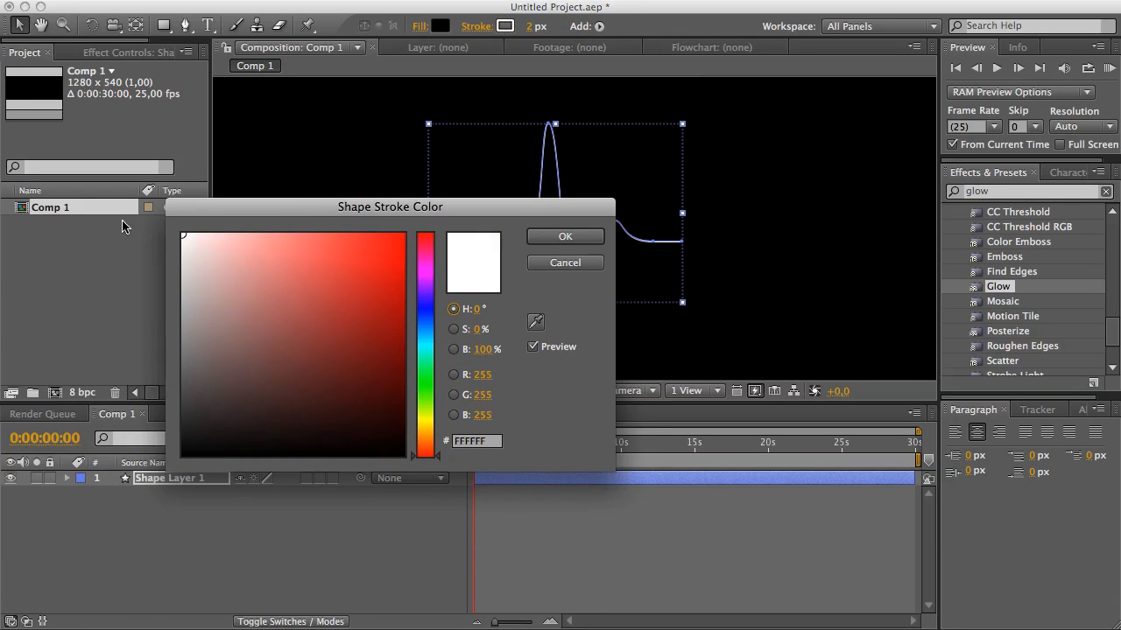
pyautogui.click(560, 237)
pyautogui.click(353, 240)
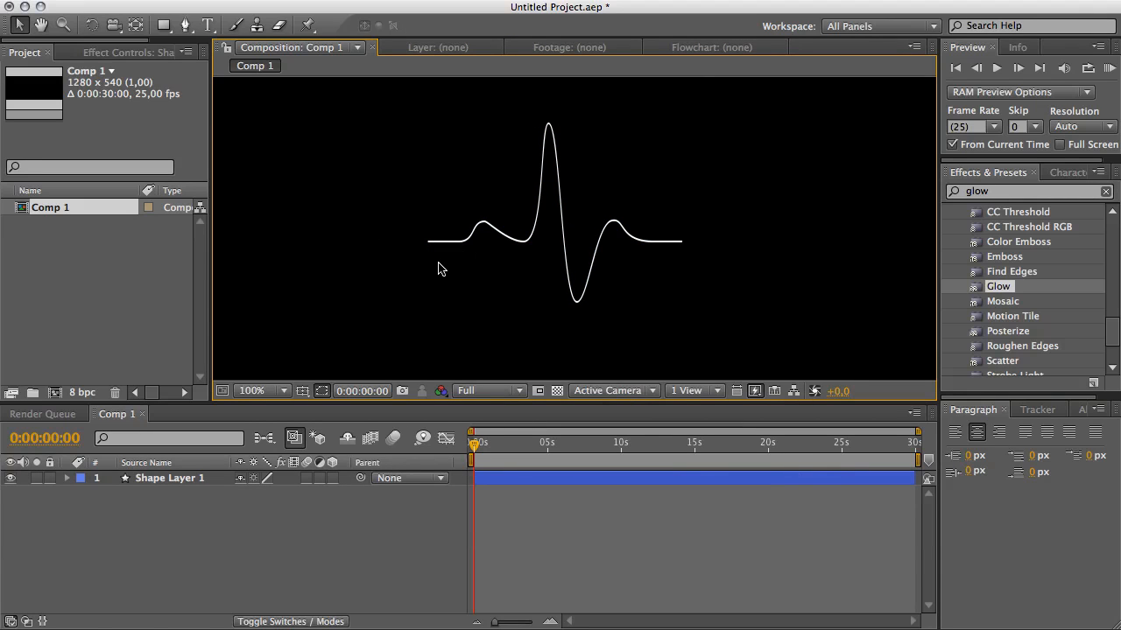
pyautogui.press(',')
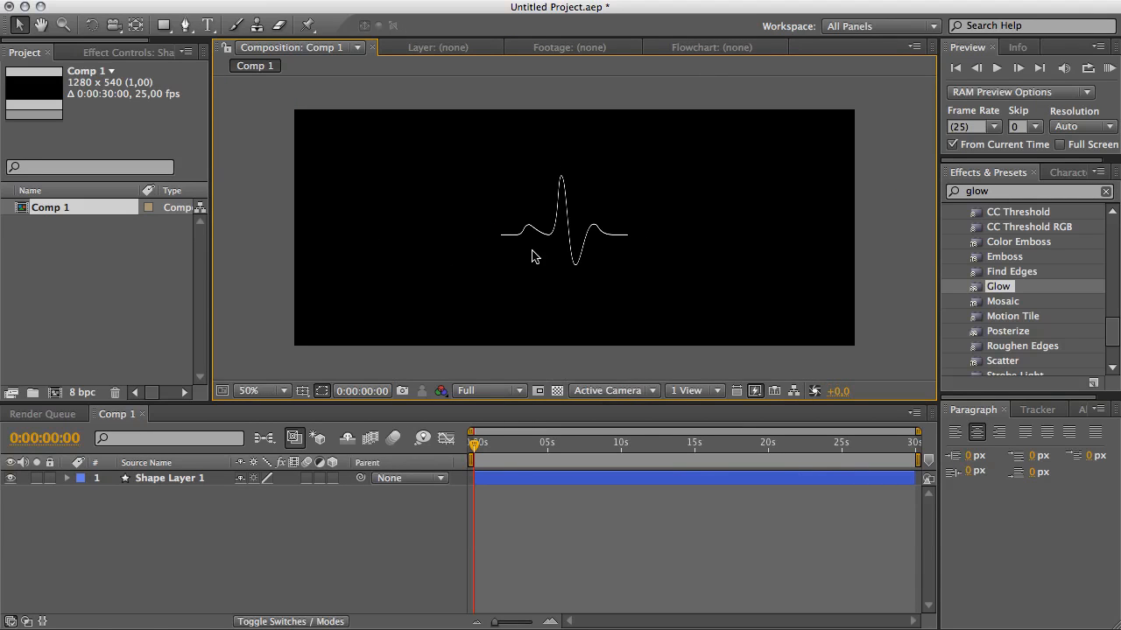
pyautogui.click(489, 390)
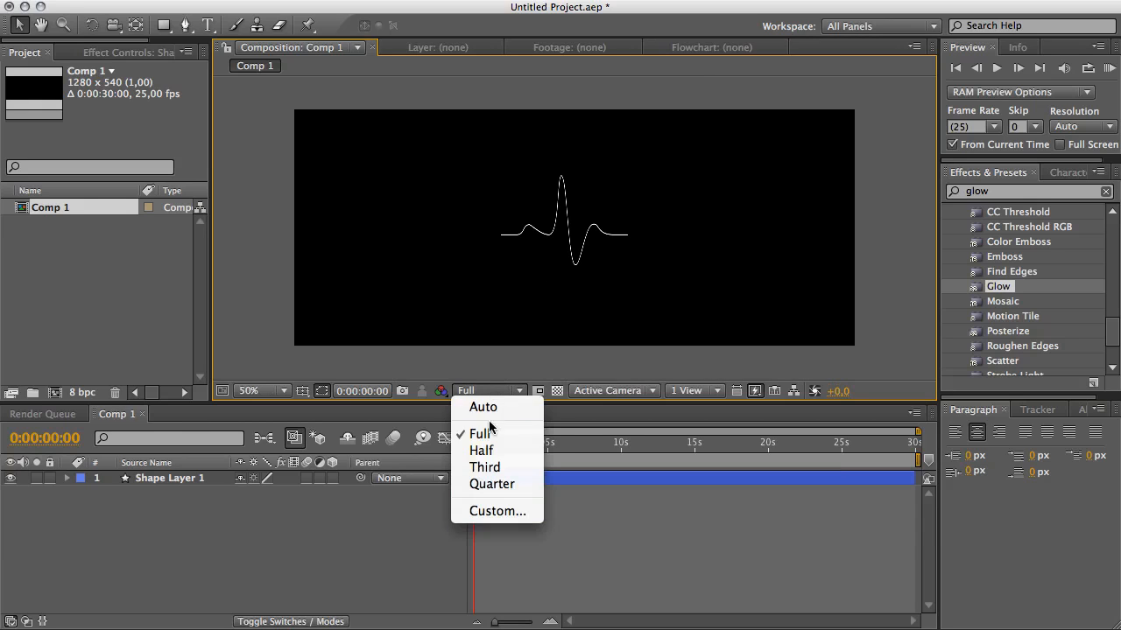
pyautogui.click(487, 460)
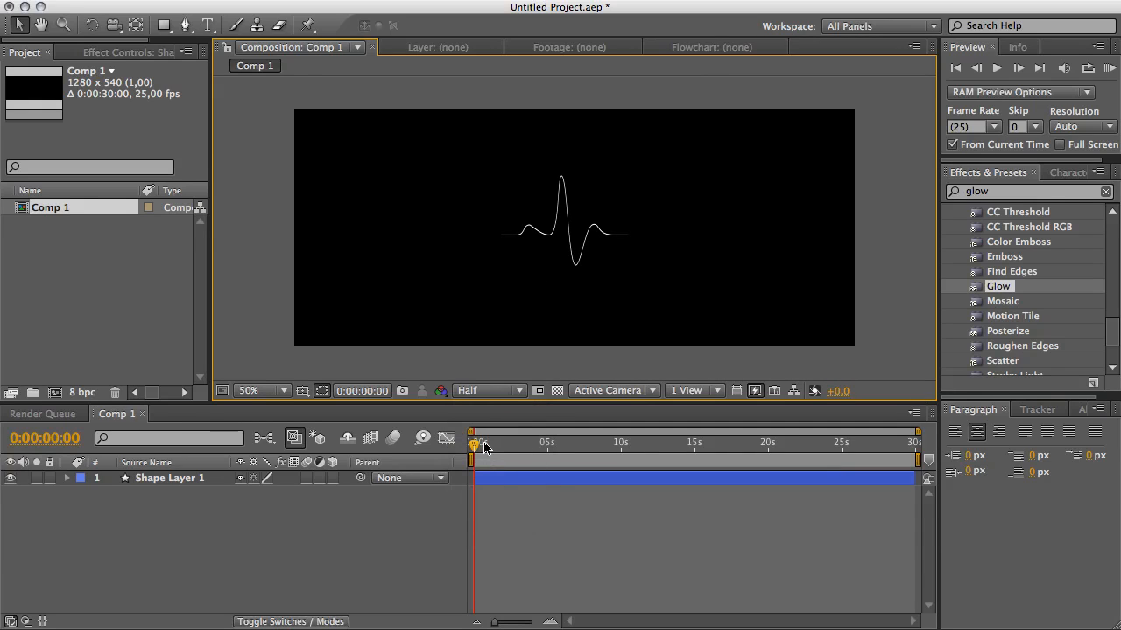
pyautogui.press('.')
pyautogui.click(489, 390)
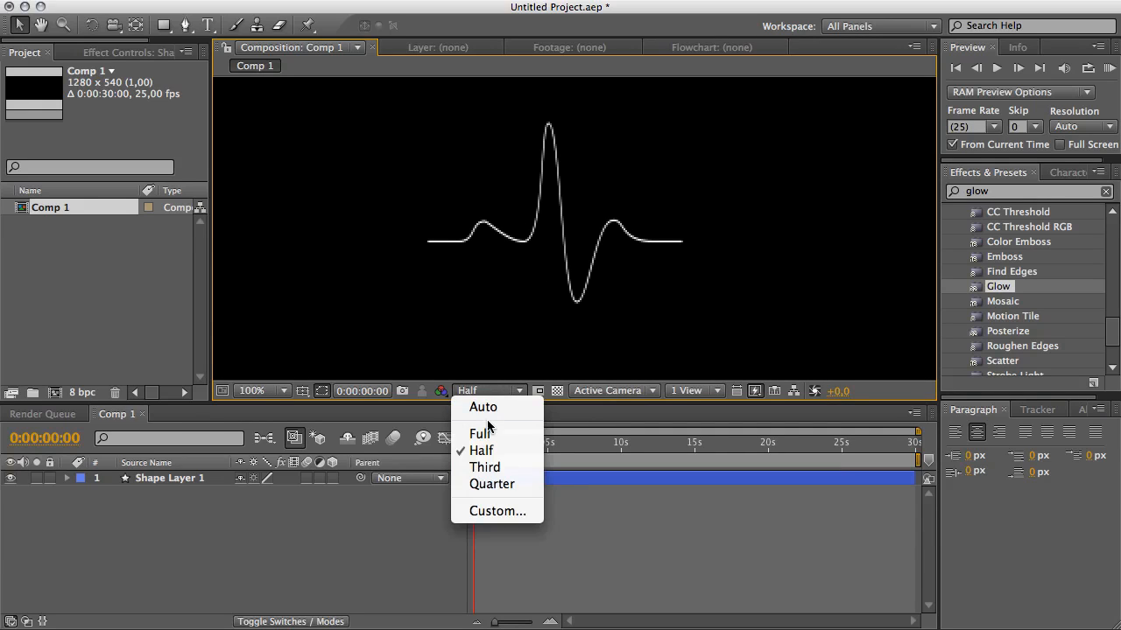
pyautogui.click(478, 428)
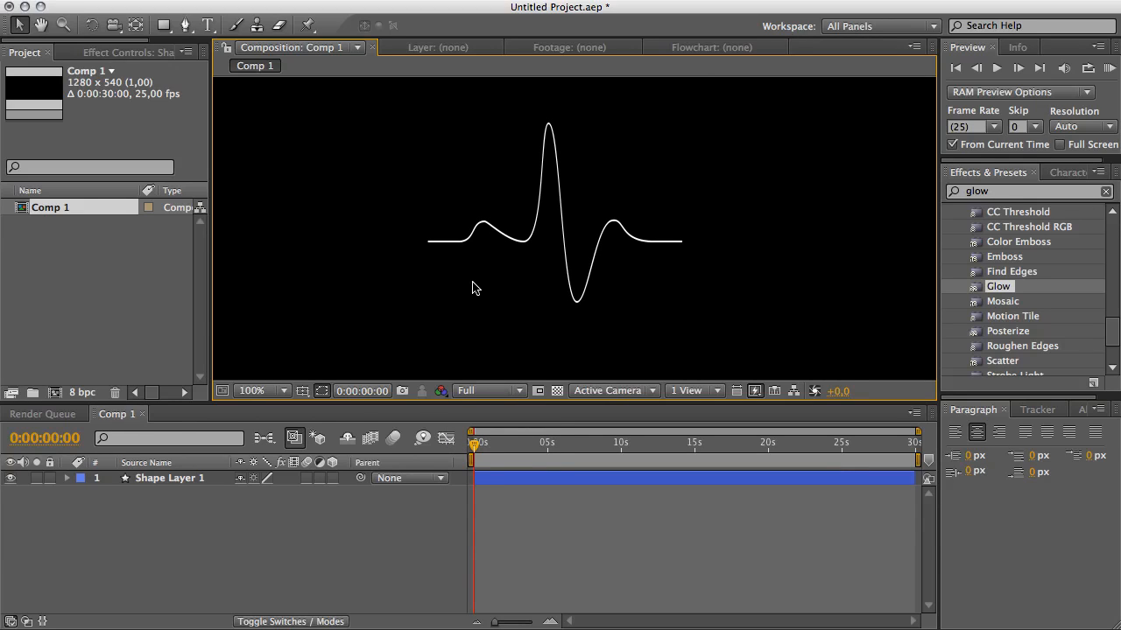
# Delete Fill 1 from the shape layer's Shape 1 contents, leaving only the stroke.
pyautogui.click(530, 243)
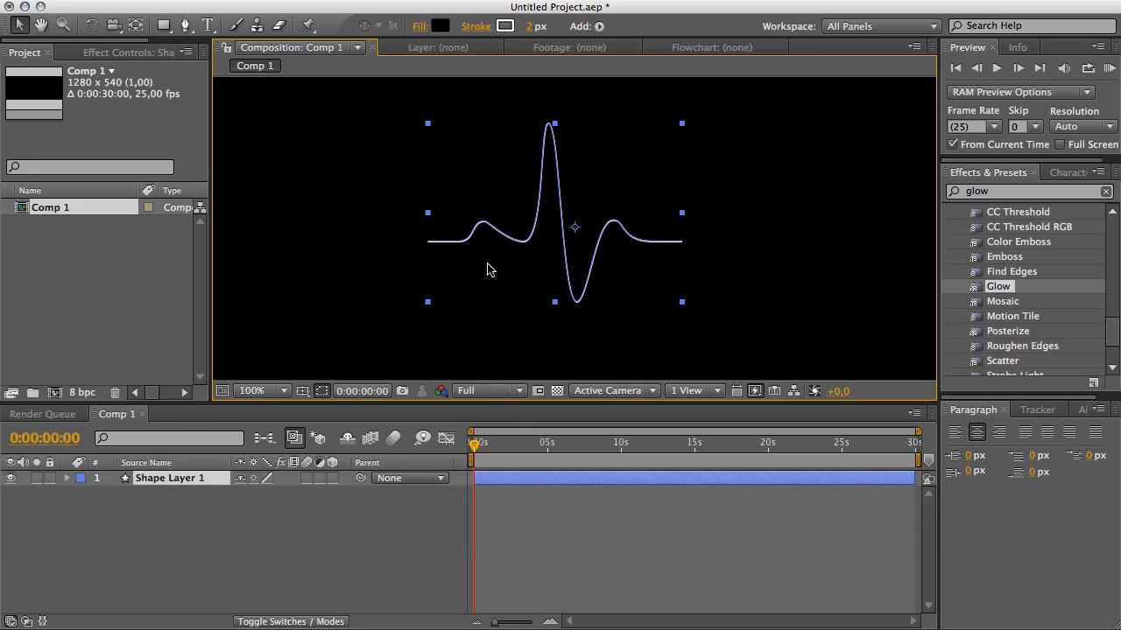
pyautogui.click(67, 478)
pyautogui.click(83, 494)
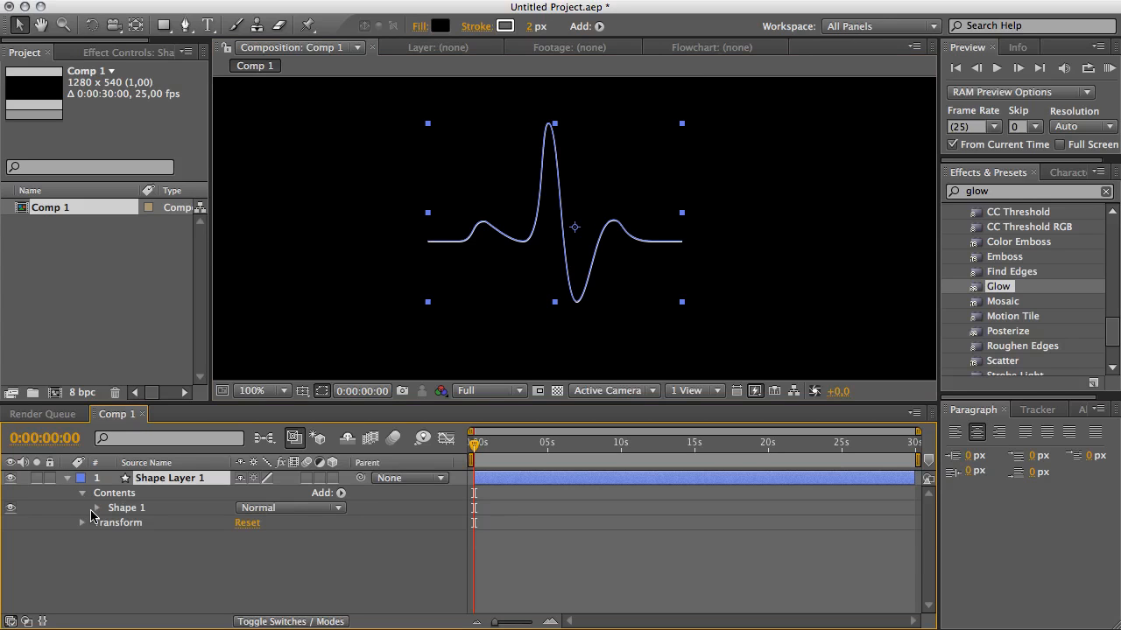
pyautogui.click(96, 508)
pyautogui.click(130, 553)
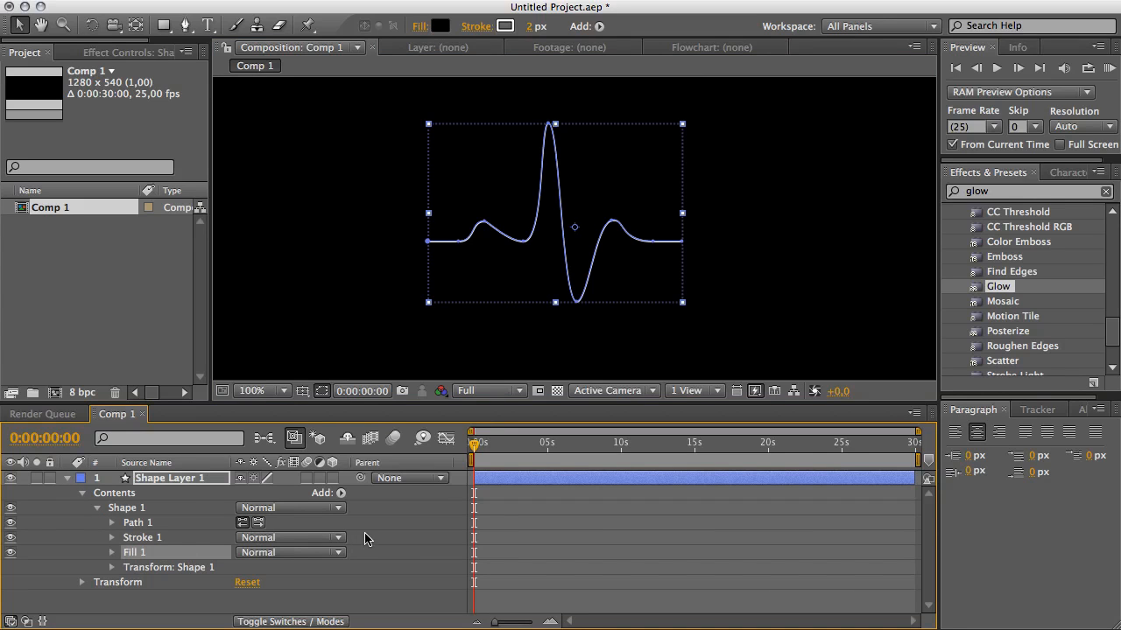
pyautogui.press('Delete')
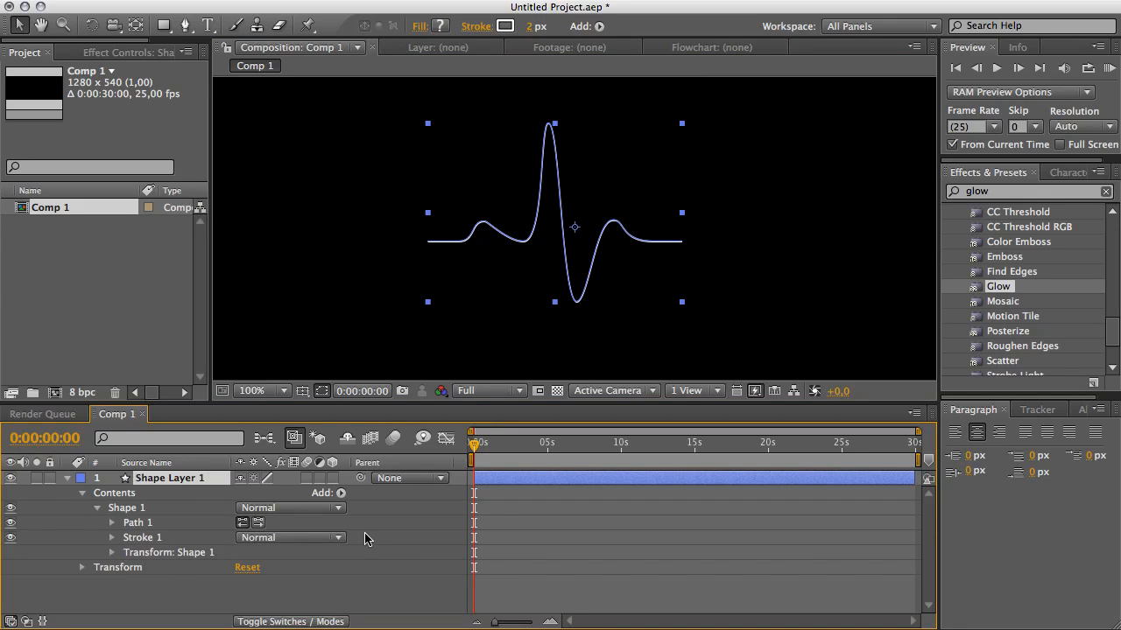
pyautogui.click(369, 585)
pyautogui.click(83, 494)
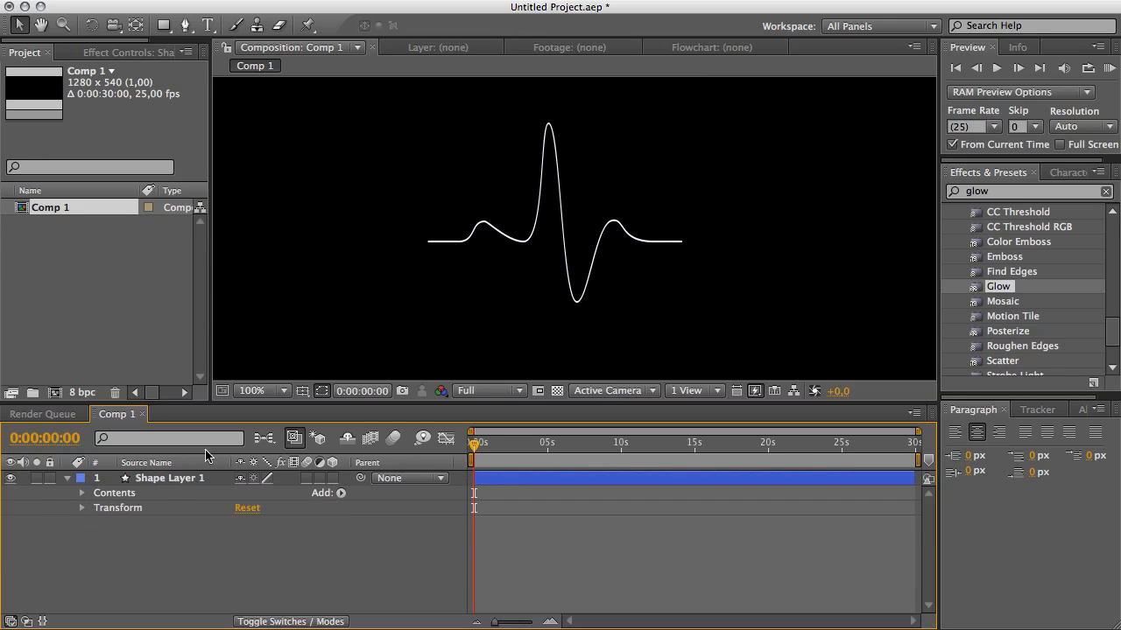
# Add a Repeater to the shape layer's contents.
pyautogui.click(163, 478)
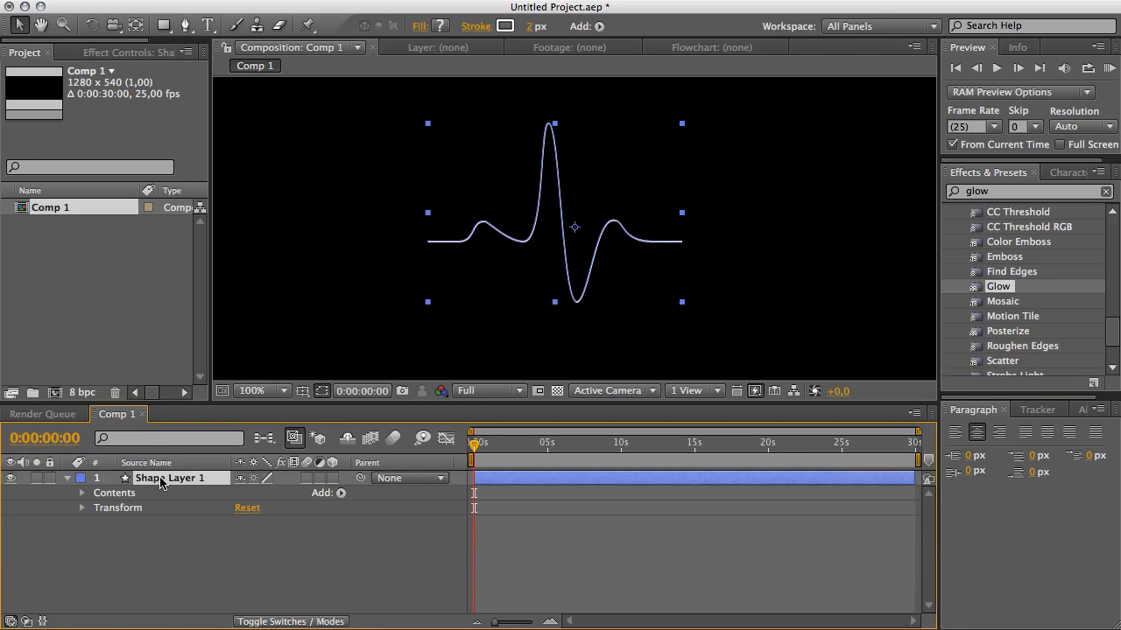
pyautogui.click(599, 26)
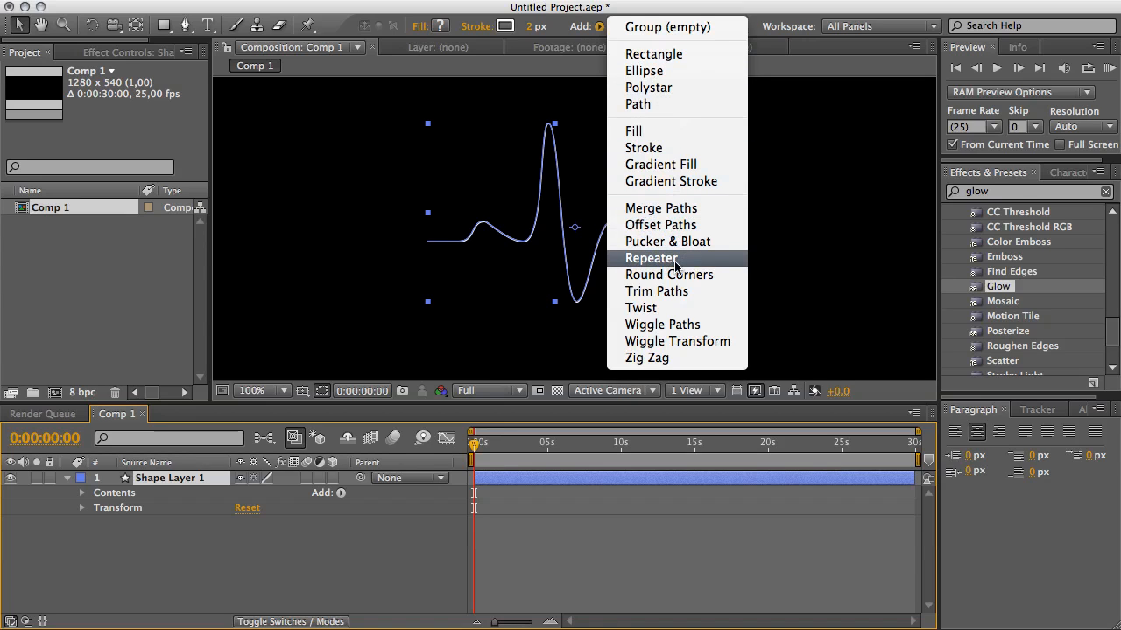
pyautogui.click(699, 266)
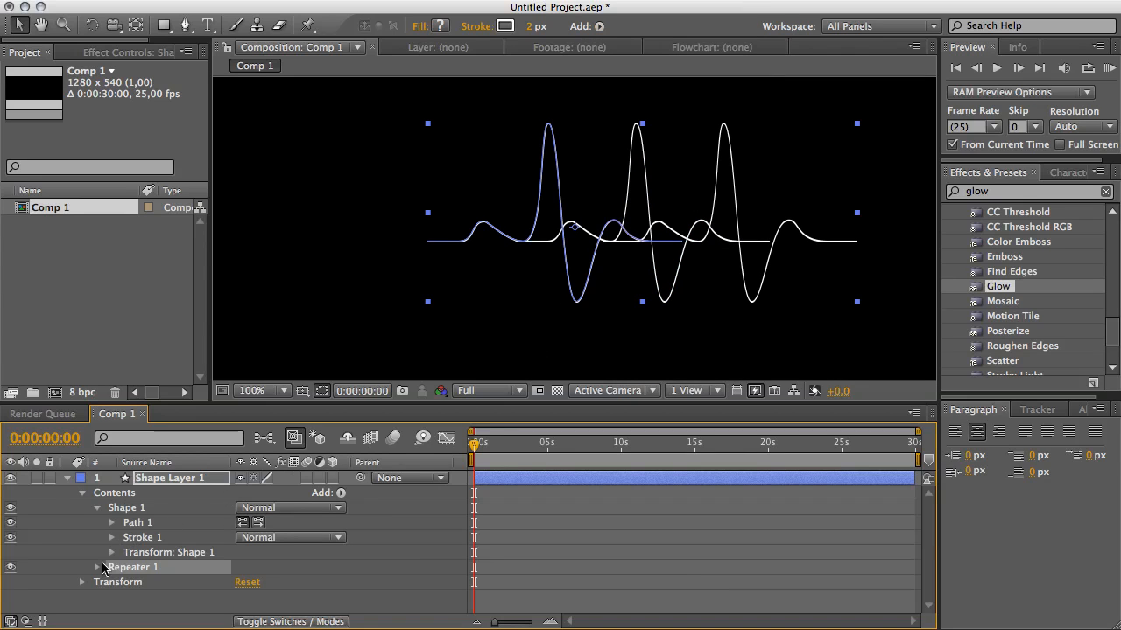
pyautogui.click(97, 509)
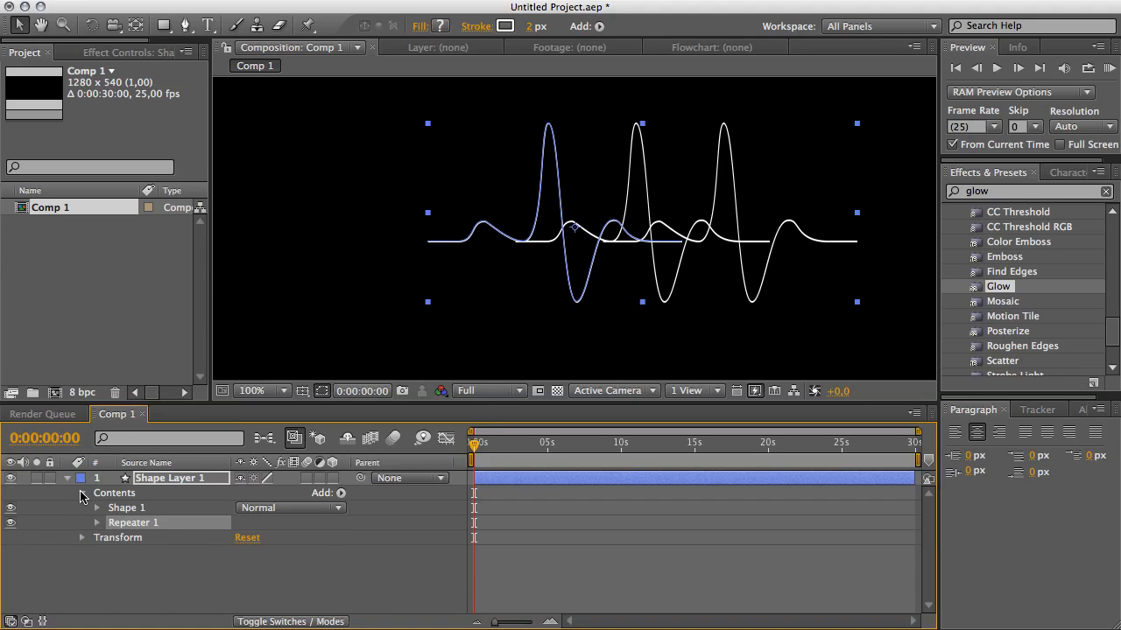
pyautogui.click(97, 522)
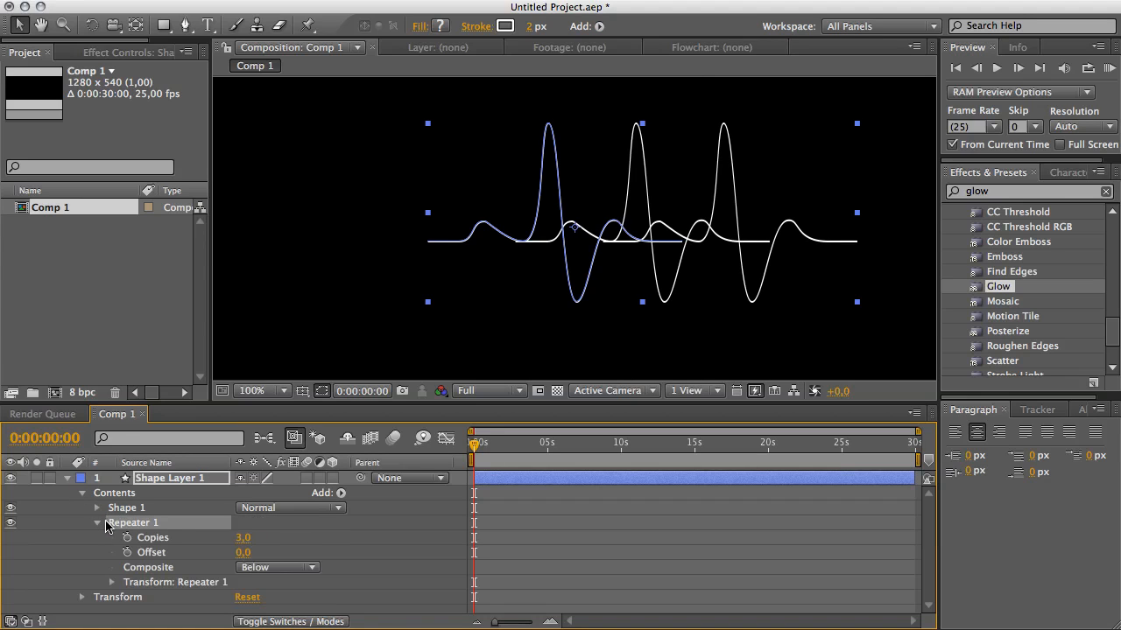
# Set the repeater's copies to 10 and its transform position to 288, 0.
pyautogui.click(111, 583)
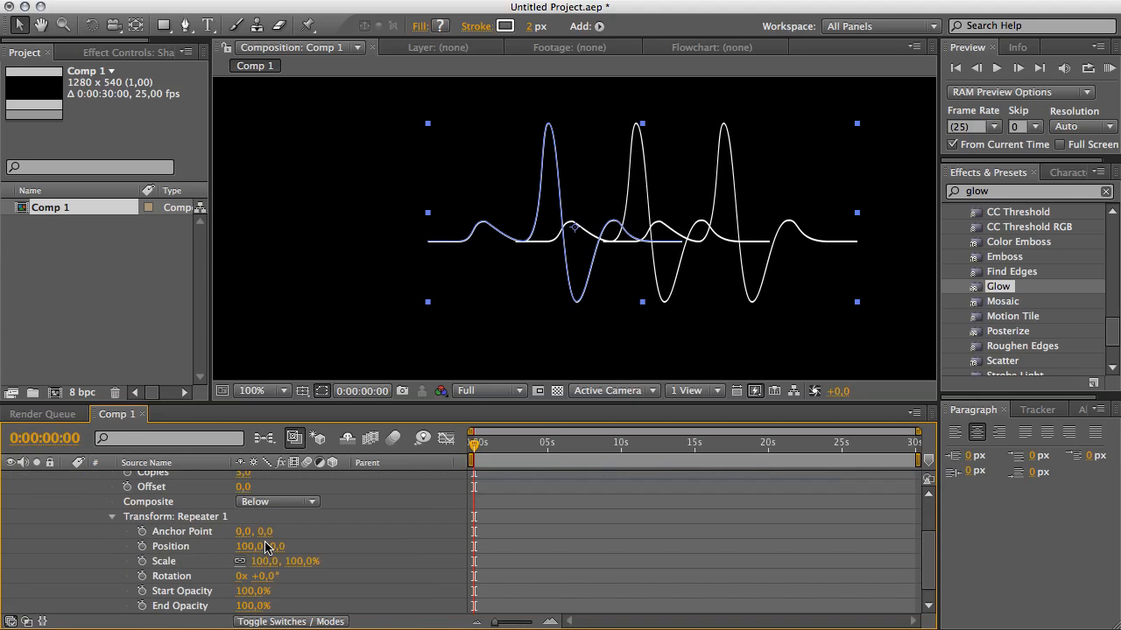
pyautogui.scroll(1, 267, 547)
pyautogui.moveTo(242, 488); pyautogui.dragTo(250, 486)
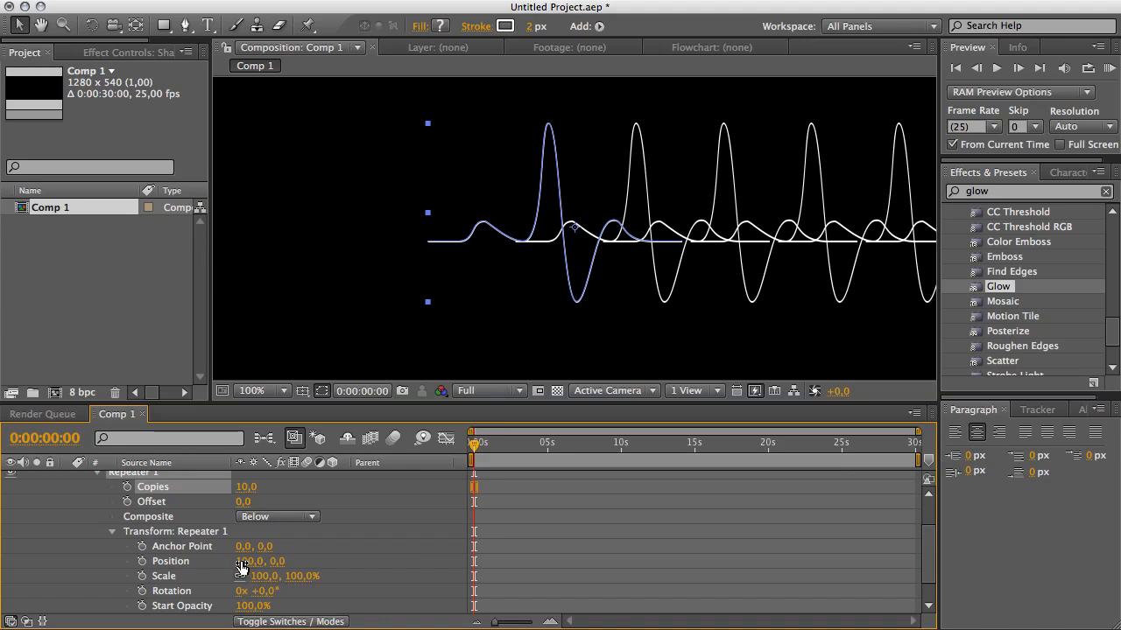
pyautogui.moveTo(241, 566); pyautogui.dragTo(424, 580)
# Set the composition viewer to 50% zoom and Half resolution.
pyautogui.press('.')
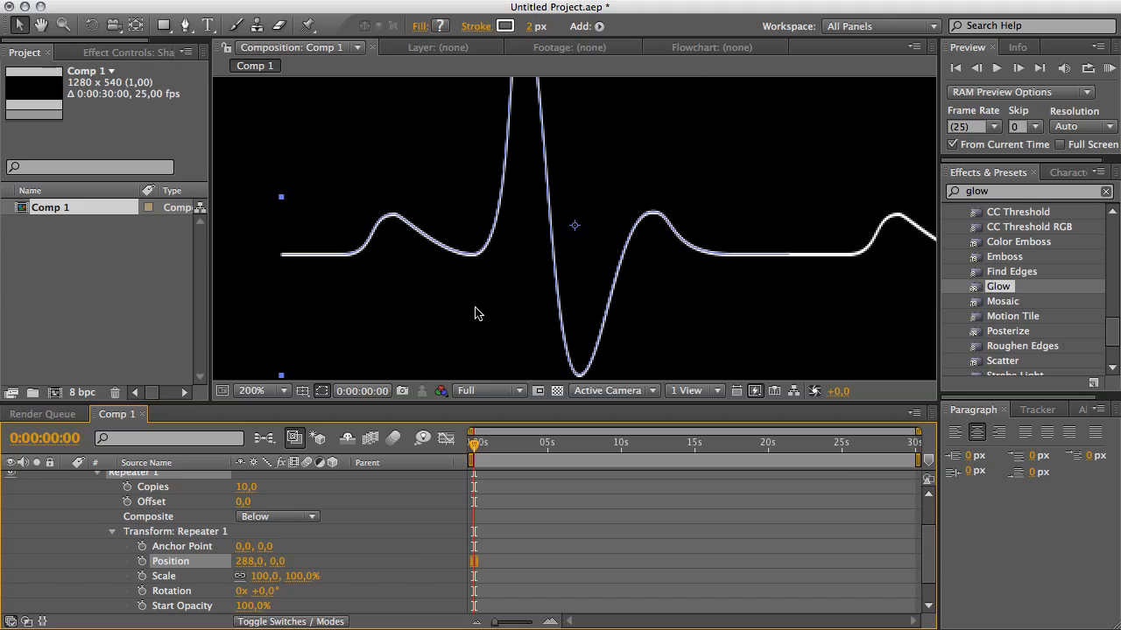
pyautogui.press(',')
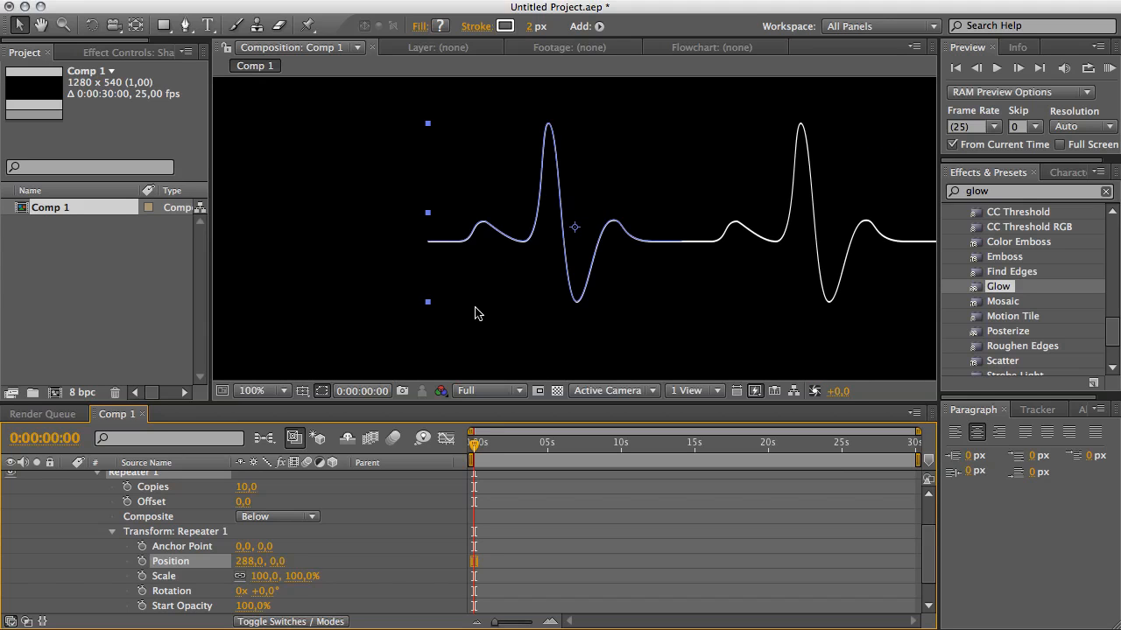
pyautogui.press(',')
pyautogui.click(488, 391)
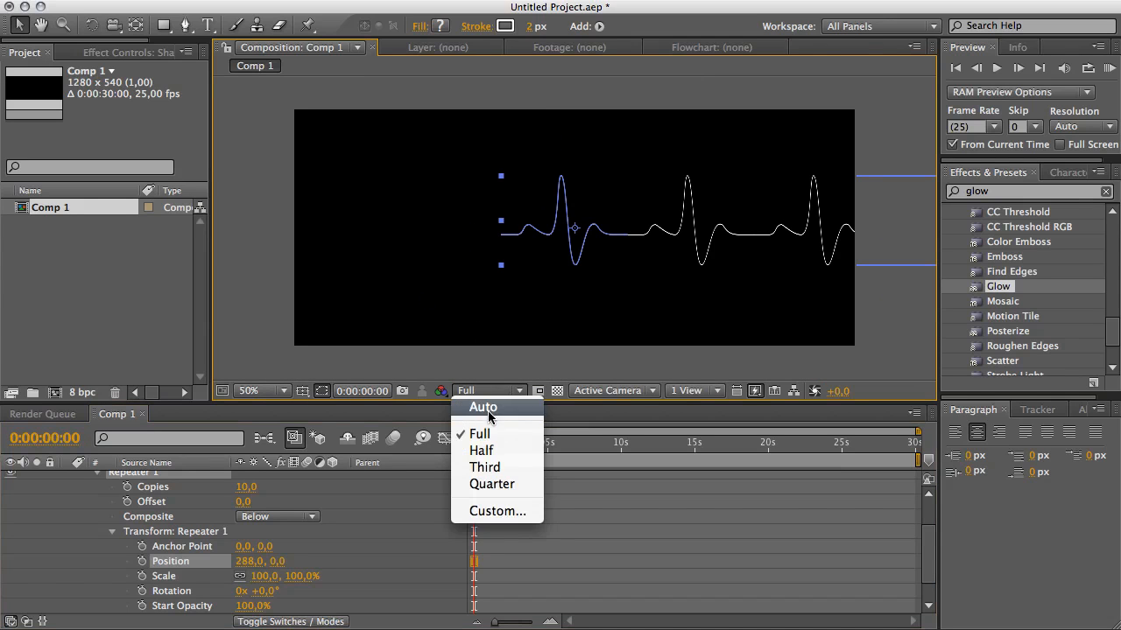
pyautogui.click(487, 450)
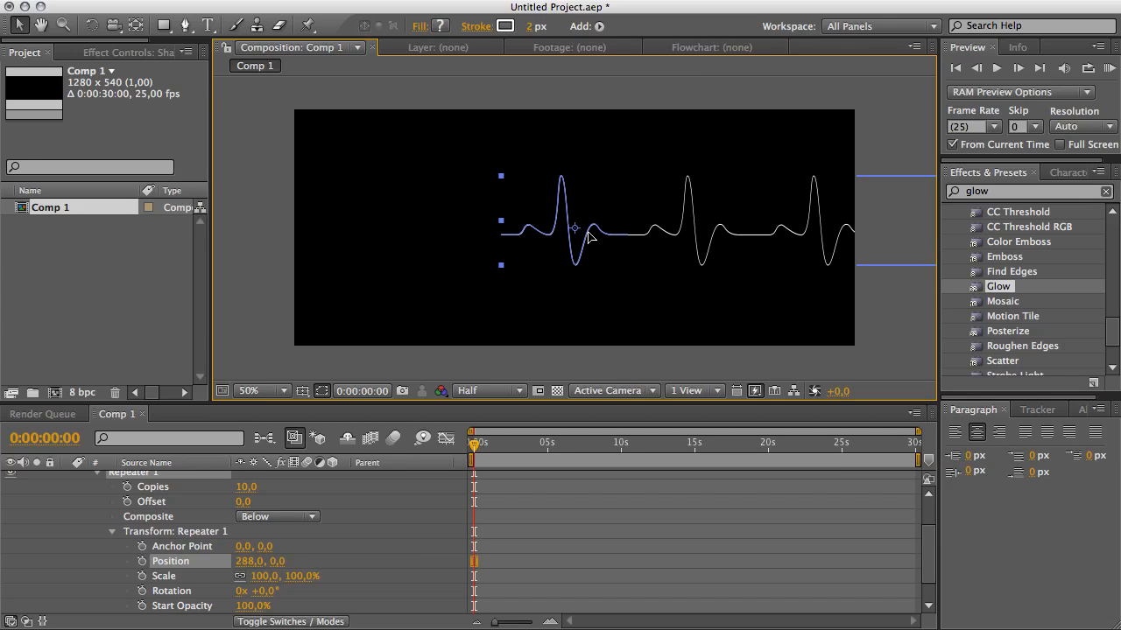
# Scale the shape layer down to about 54%.
pyautogui.press('s')
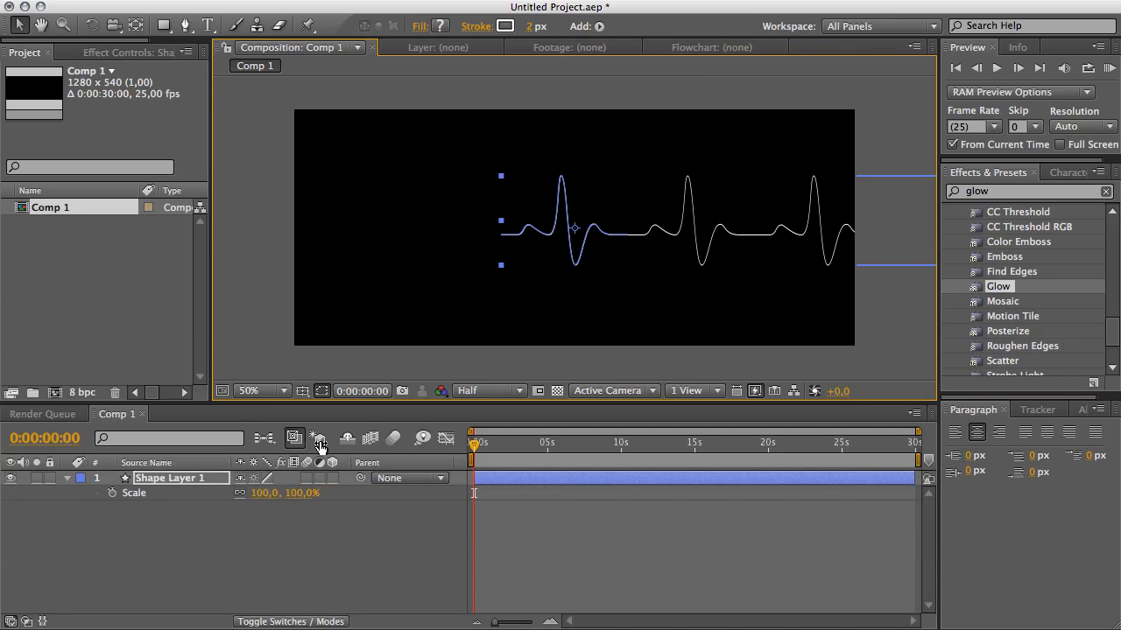
pyautogui.moveTo(261, 493); pyautogui.dragTo(224, 497)
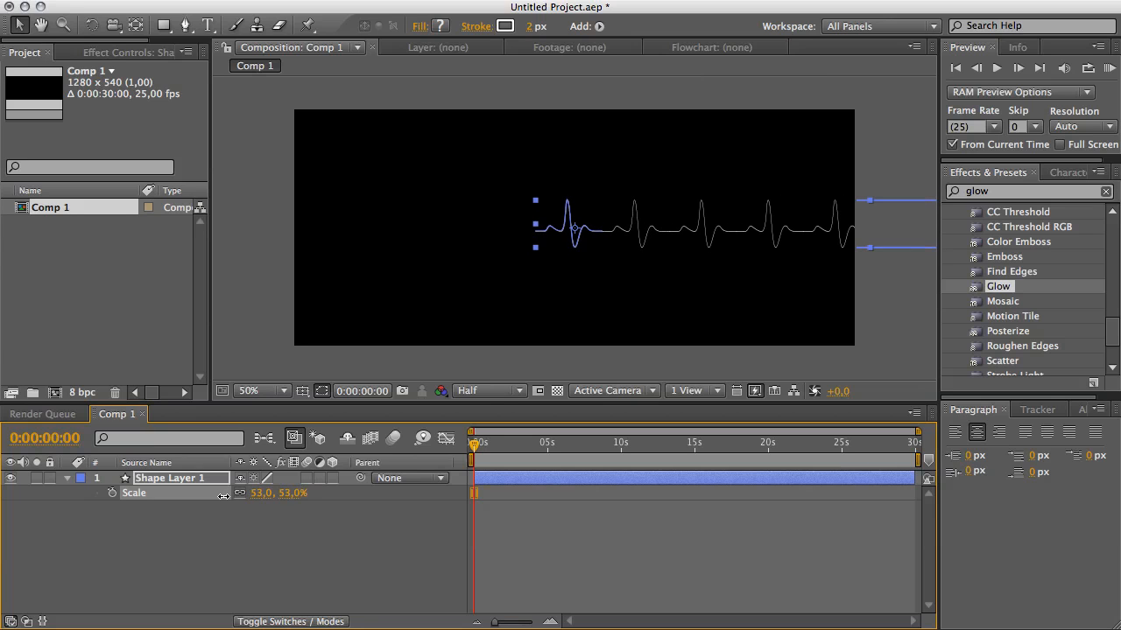
# Move the shape layer left so the repeated waveform starts at the composition's left edge.
pyautogui.click(567, 232)
pyautogui.moveTo(565, 231); pyautogui.dragTo(313, 243)
pyautogui.click(267, 265)
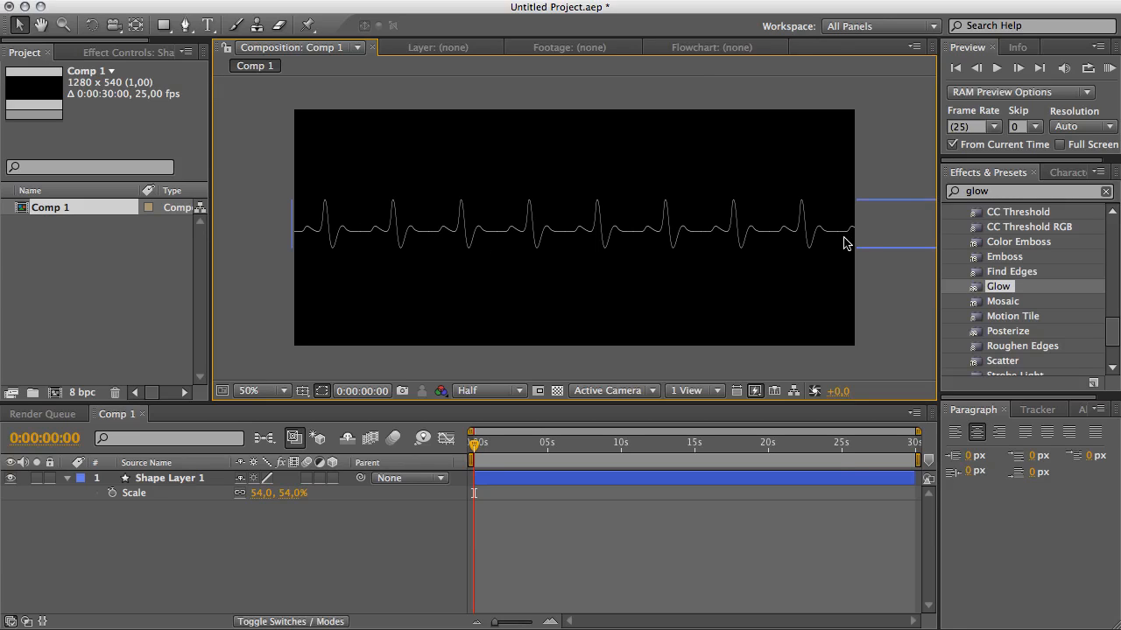
pyautogui.click(182, 481)
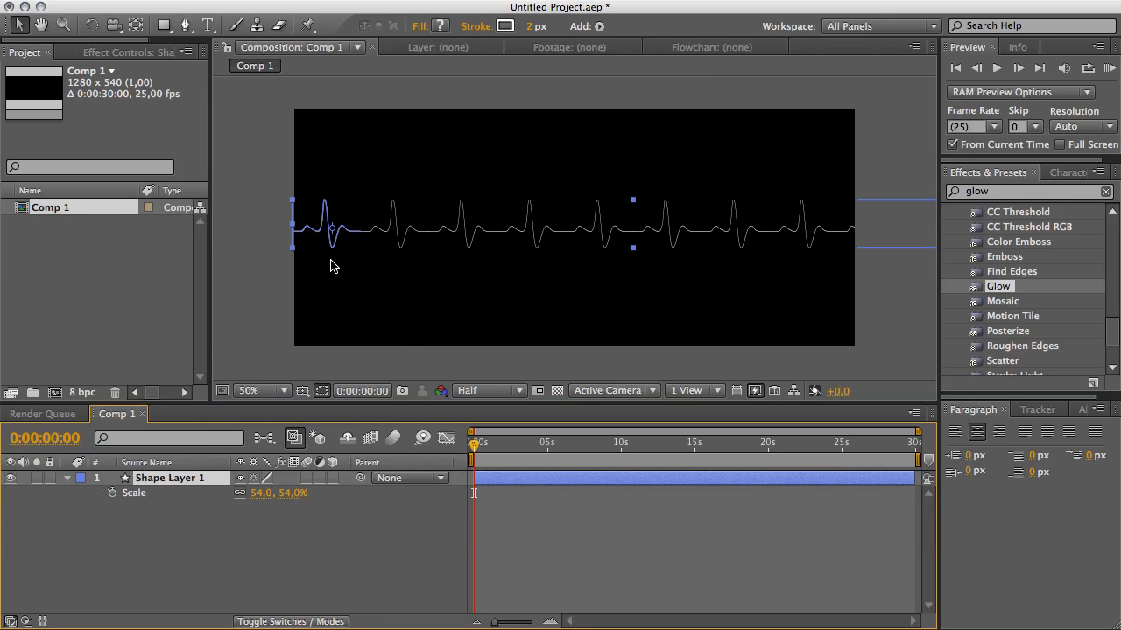
# Zoom the composition viewer to 100% and set its resolution to Full.
pyautogui.scroll(1, 331, 266)
pyautogui.press('space')
pyautogui.moveTo(337, 272); pyautogui.dragTo(633, 292)
pyautogui.click(504, 390)
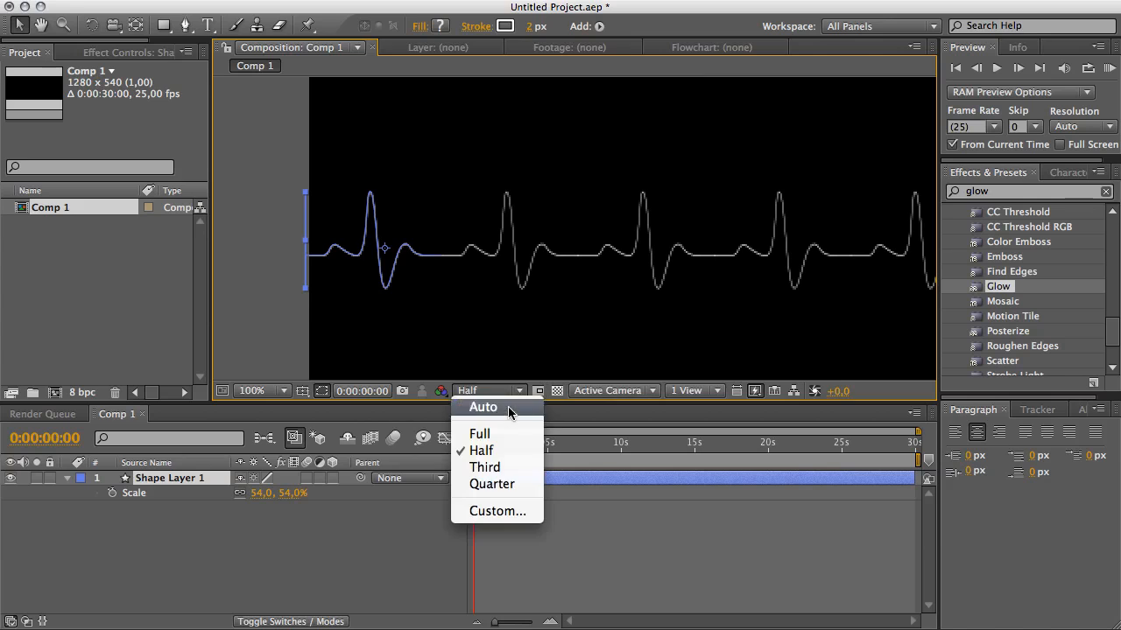
pyautogui.click(503, 434)
pyautogui.click(372, 197)
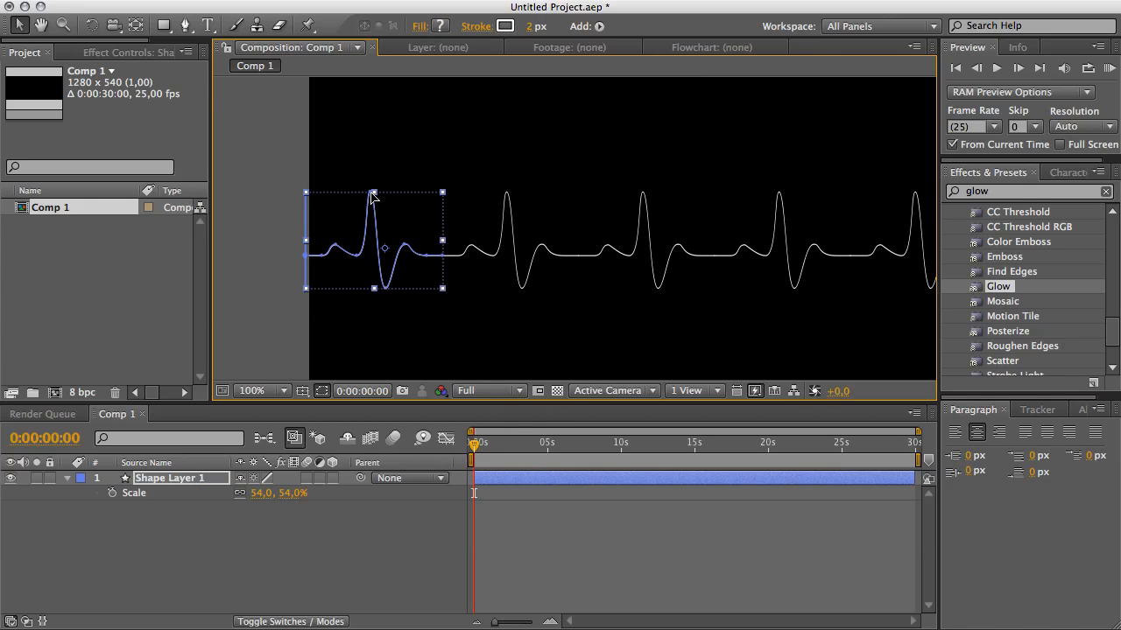
pyautogui.moveTo(385, 286); pyautogui.dragTo(400, 320)
pyautogui.press('super+z')
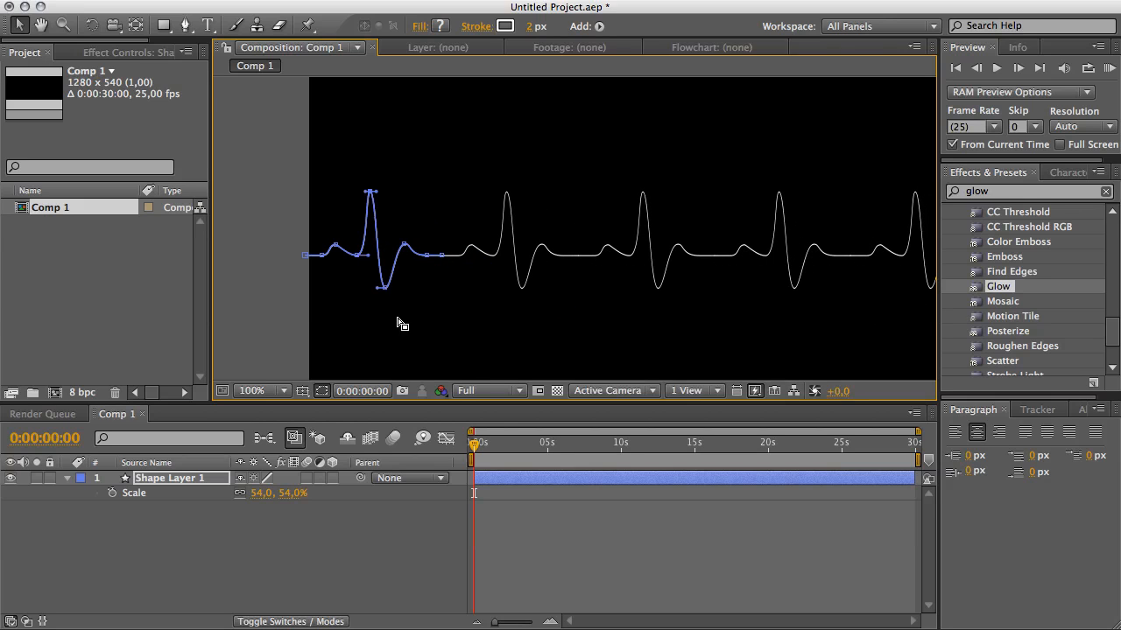
# Narrow the waveform path slightly at its right end using Free Transform Points.
pyautogui.click(405, 244)
pyautogui.press('super+t')
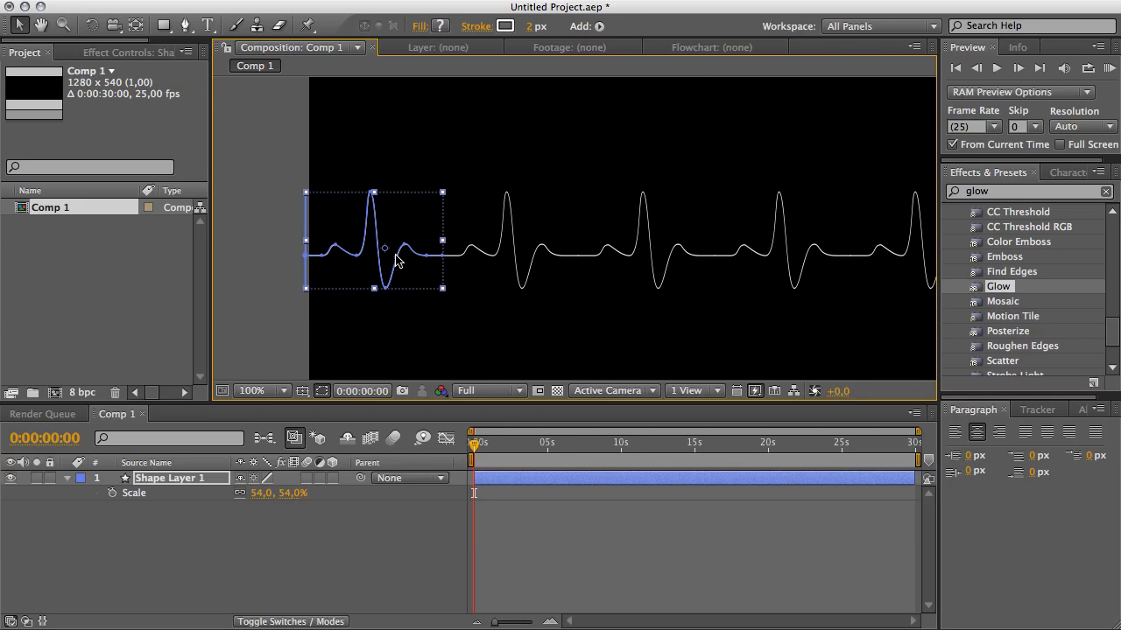
pyautogui.moveTo(442, 241); pyautogui.dragTo(439, 240)
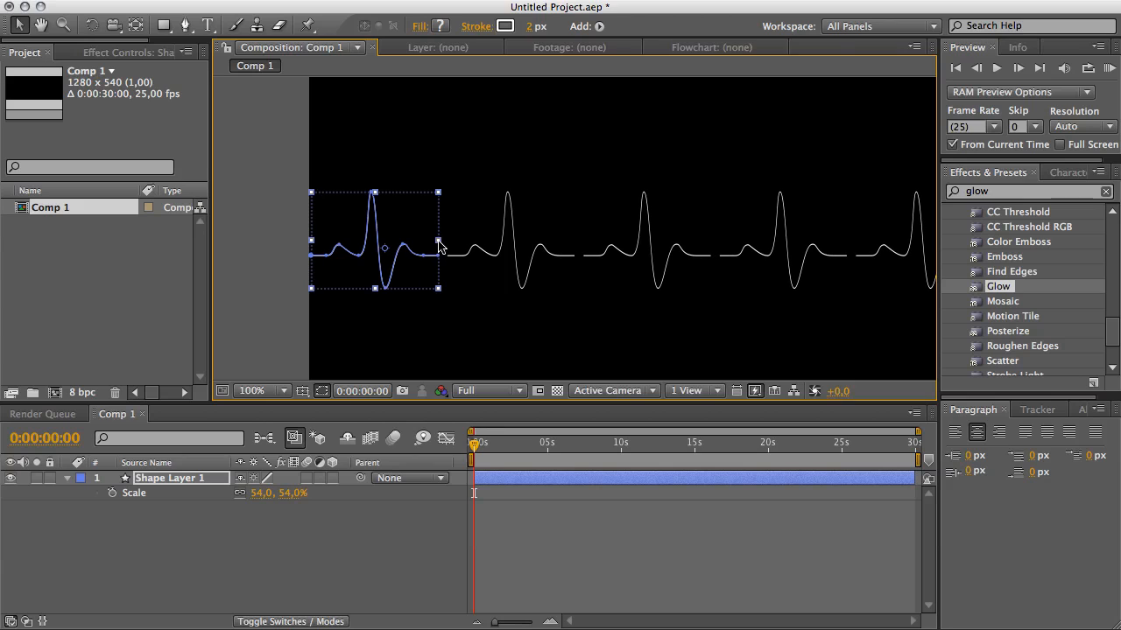
pyautogui.click(368, 317)
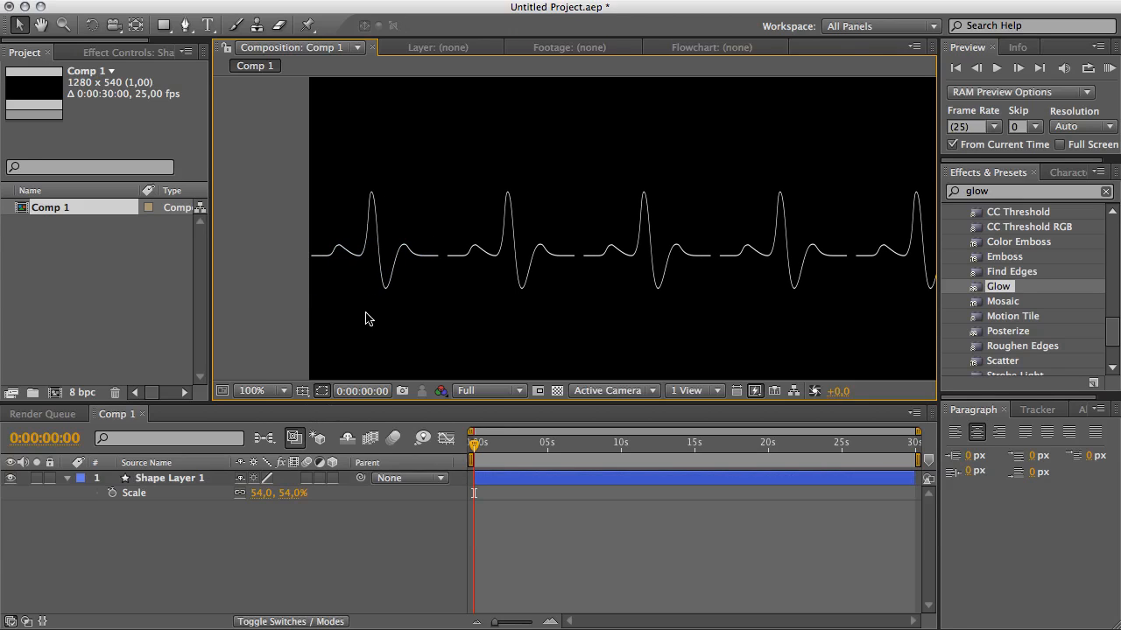
# Expand the shape layer's repeater transform and set its position to 268, 0 so the copies join.
pyautogui.click(372, 270)
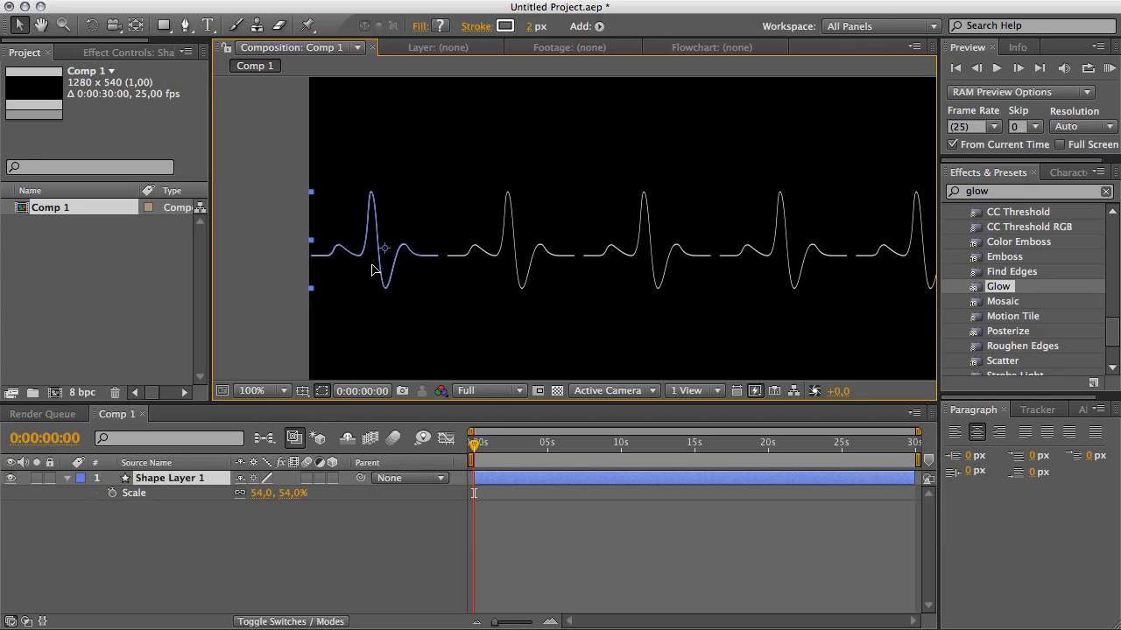
pyautogui.click(68, 478)
pyautogui.click(69, 479)
pyautogui.click(82, 508)
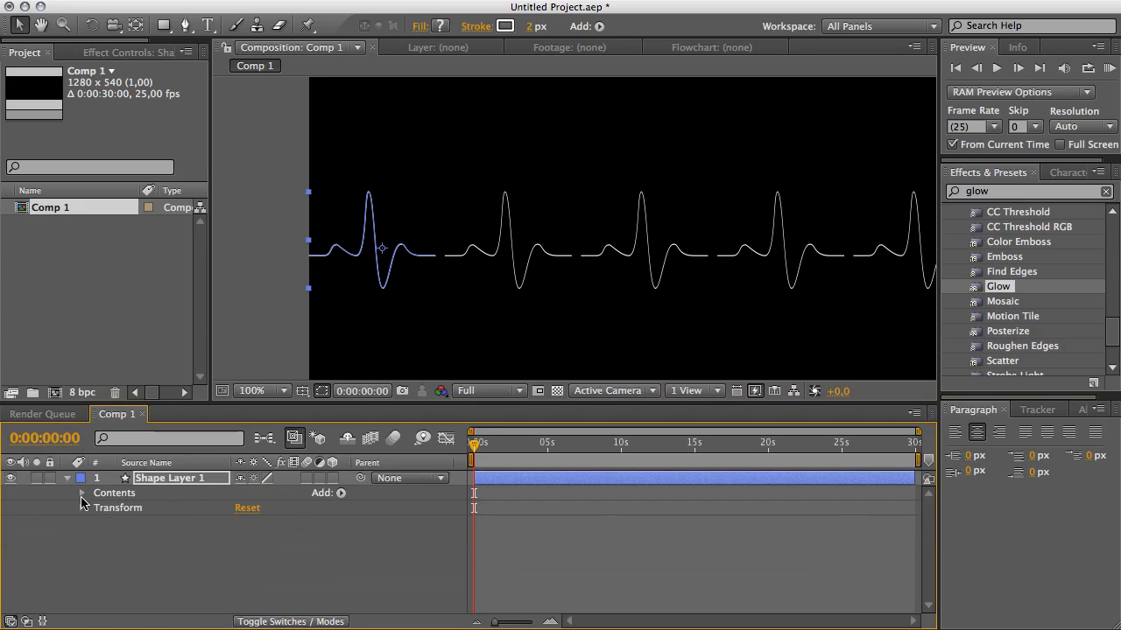
pyautogui.click(81, 493)
pyautogui.click(99, 527)
pyautogui.click(97, 524)
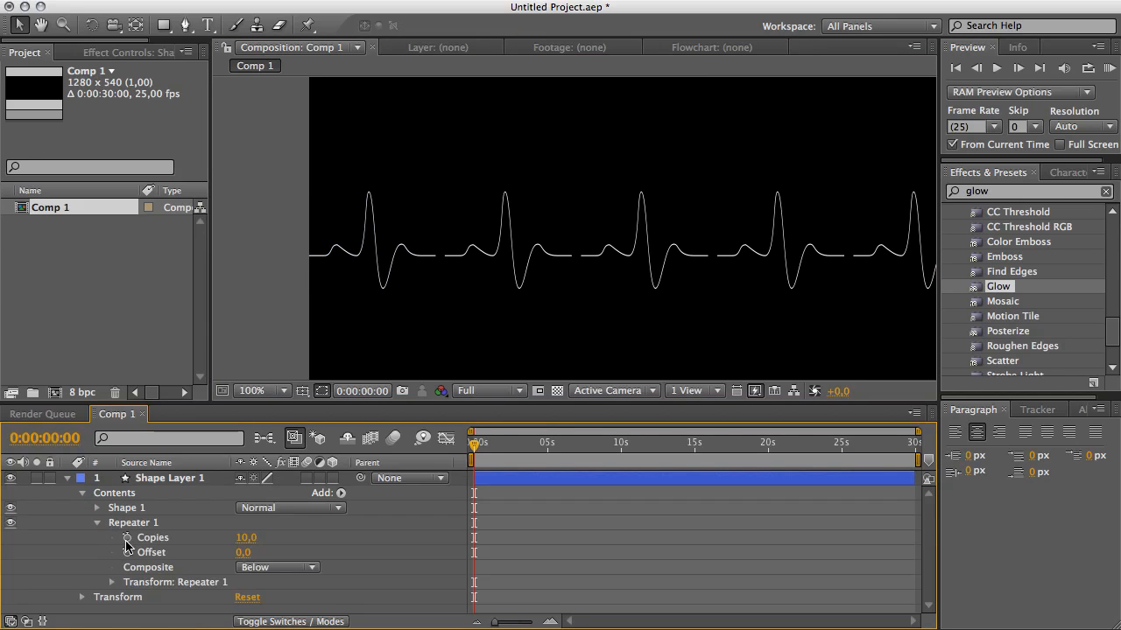
pyautogui.click(112, 582)
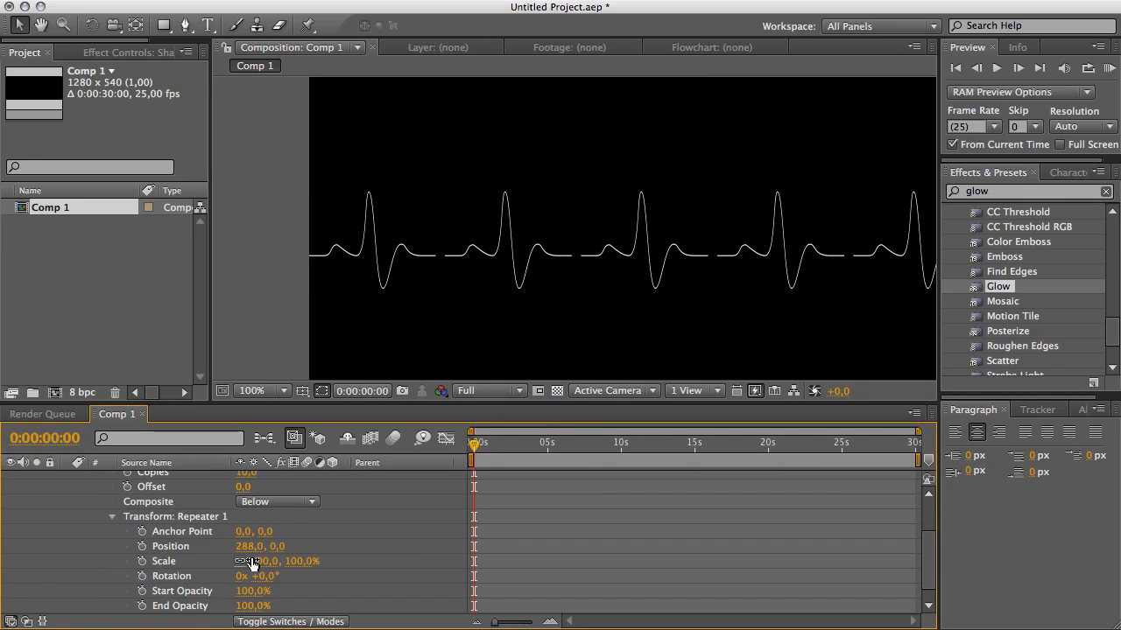
pyautogui.moveTo(255, 561); pyautogui.dragTo(230, 548)
pyautogui.press('super+z')
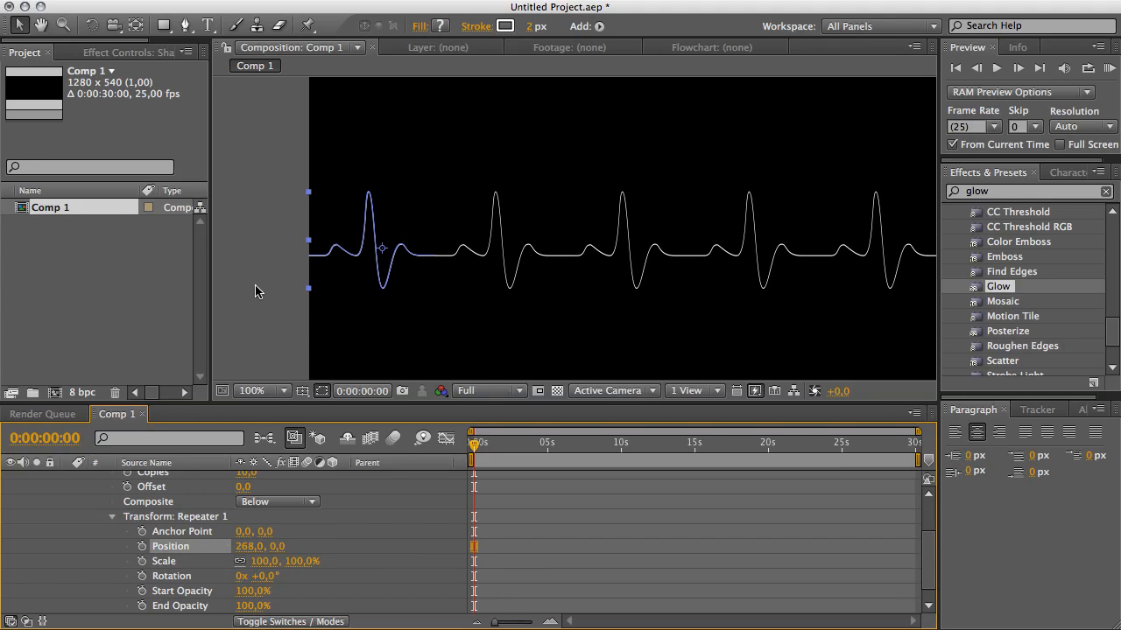
# Zoom out to review the repeated waveform across the whole composition.
pyautogui.click(260, 290)
pyautogui.press('.')
pyautogui.press(',')
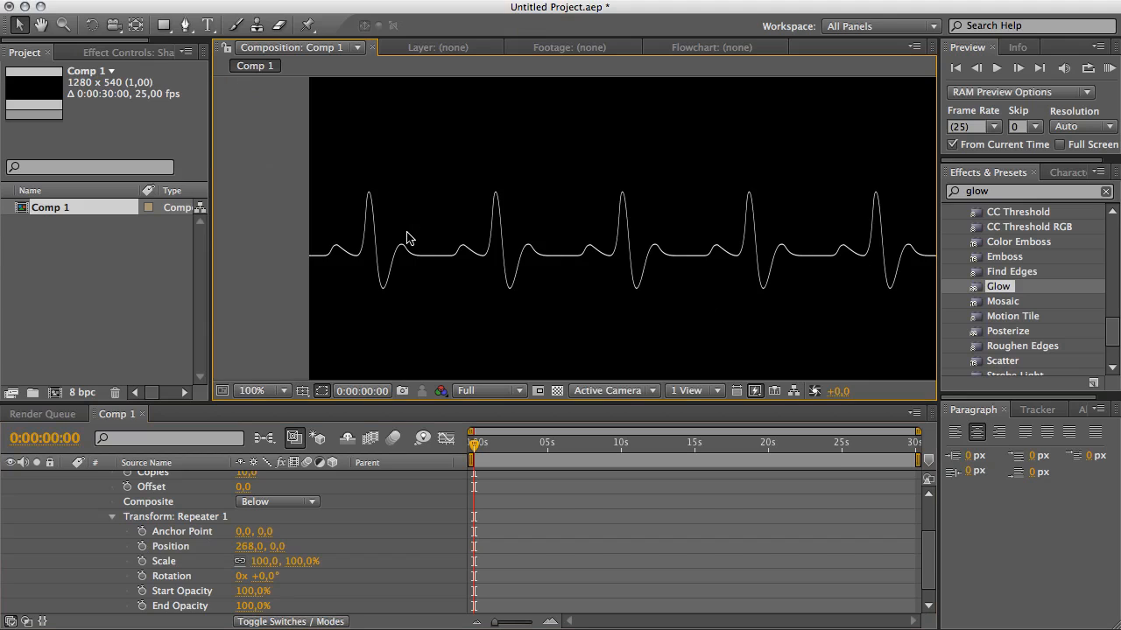
pyautogui.press(',')
pyautogui.moveTo(559, 244); pyautogui.dragTo(438, 239)
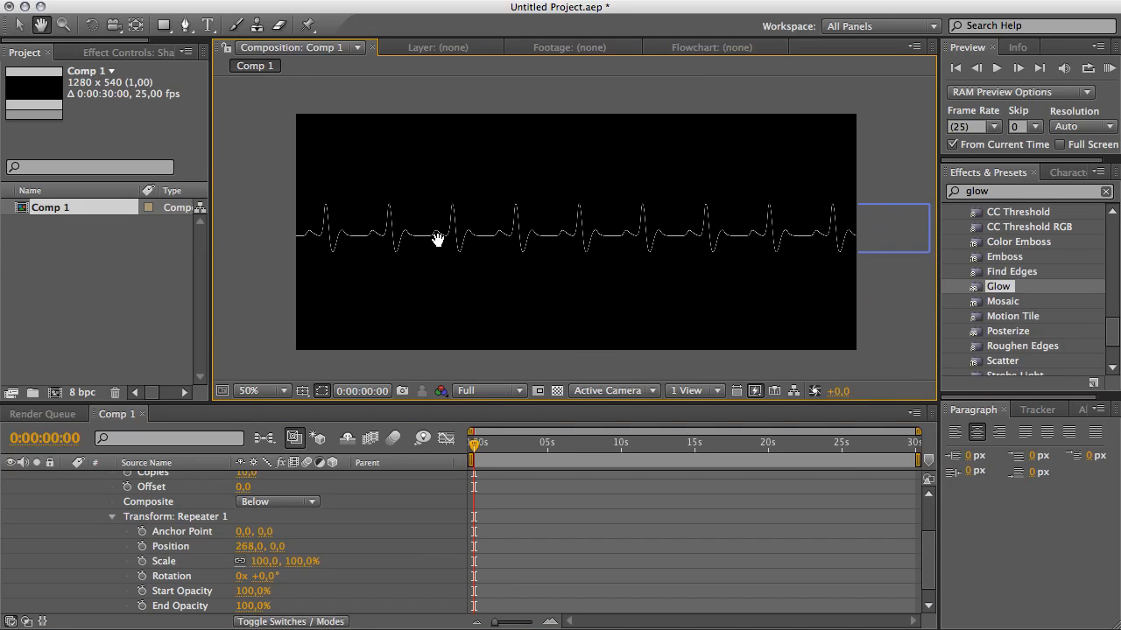
pyautogui.press('v')
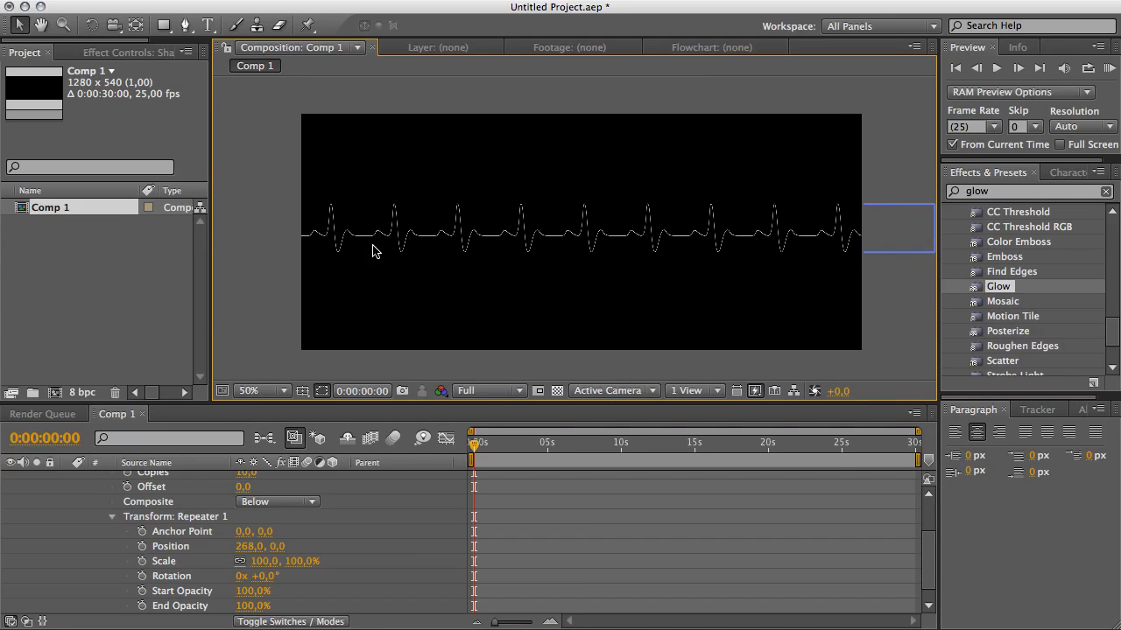
# Collapse the shape layer and create a new composition named OP MATTE.
pyautogui.scroll(3, 254, 526)
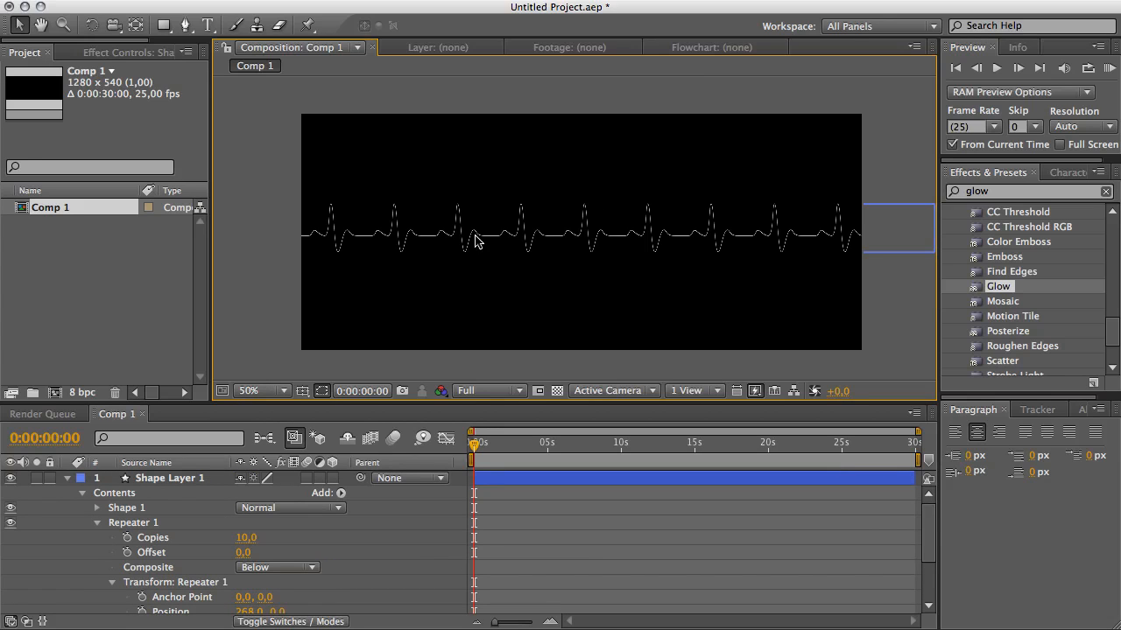
pyautogui.click(70, 478)
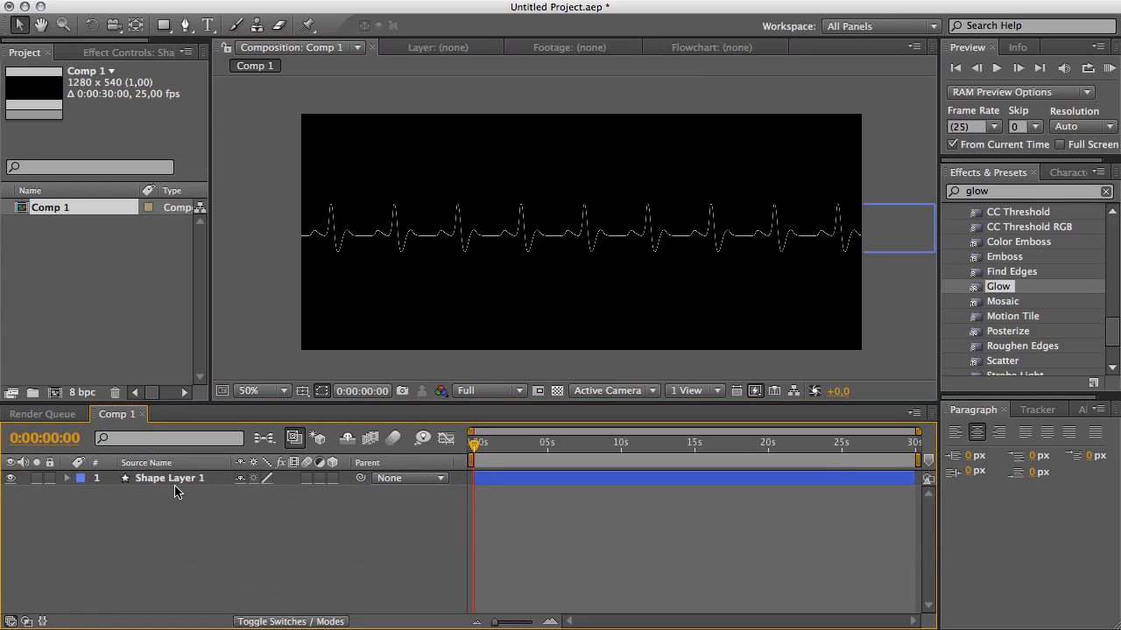
pyautogui.click(98, 266)
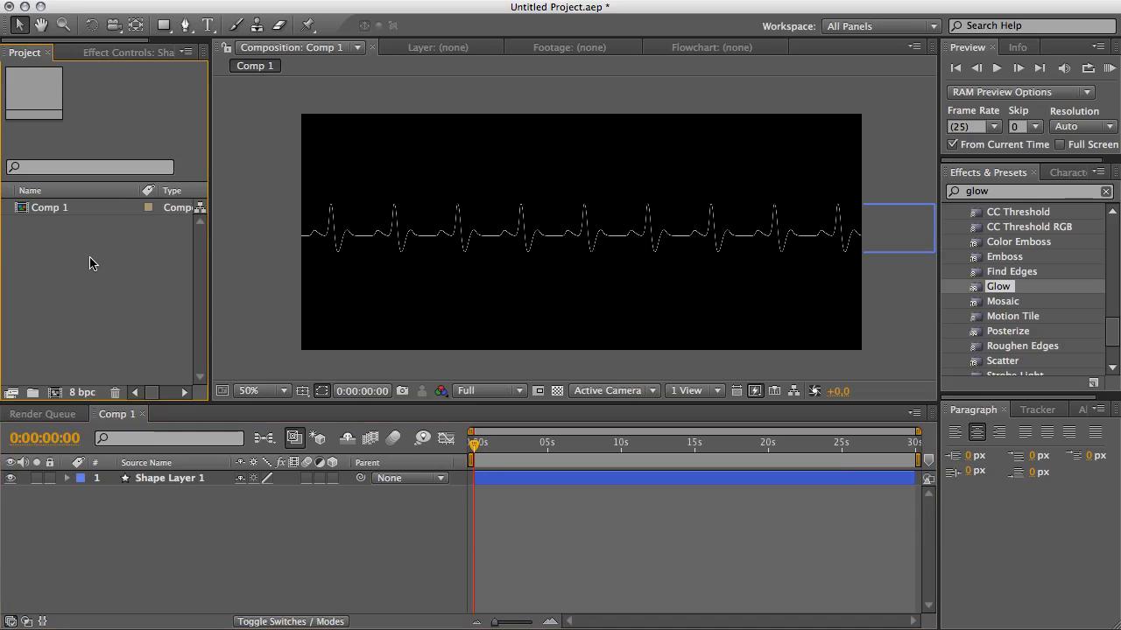
pyautogui.rightClick(91, 253)
pyautogui.click(108, 263)
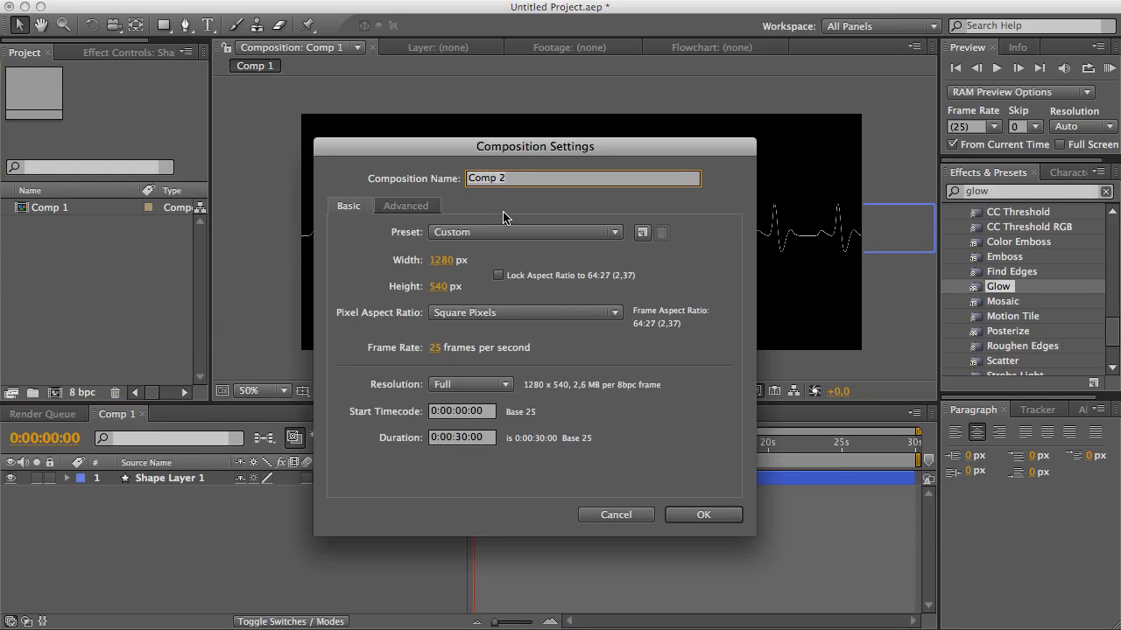
pyautogui.write('OP MATTE')
pyautogui.press('Return')
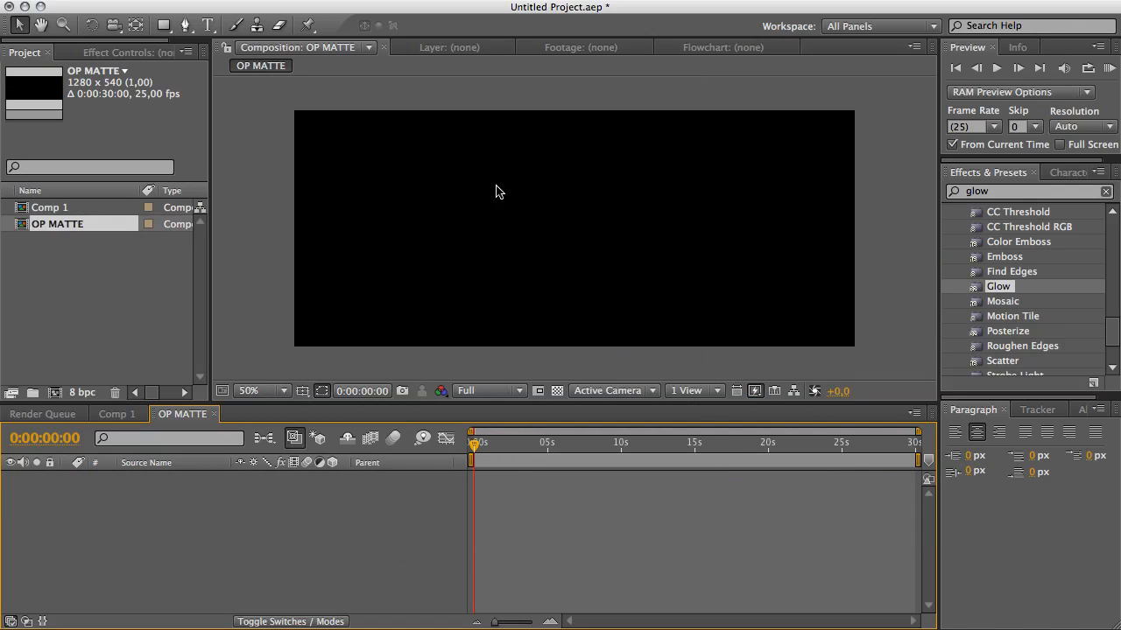
# Show the transparency grid and add a black comp-sized solid to OP MATTE.
pyautogui.click(557, 390)
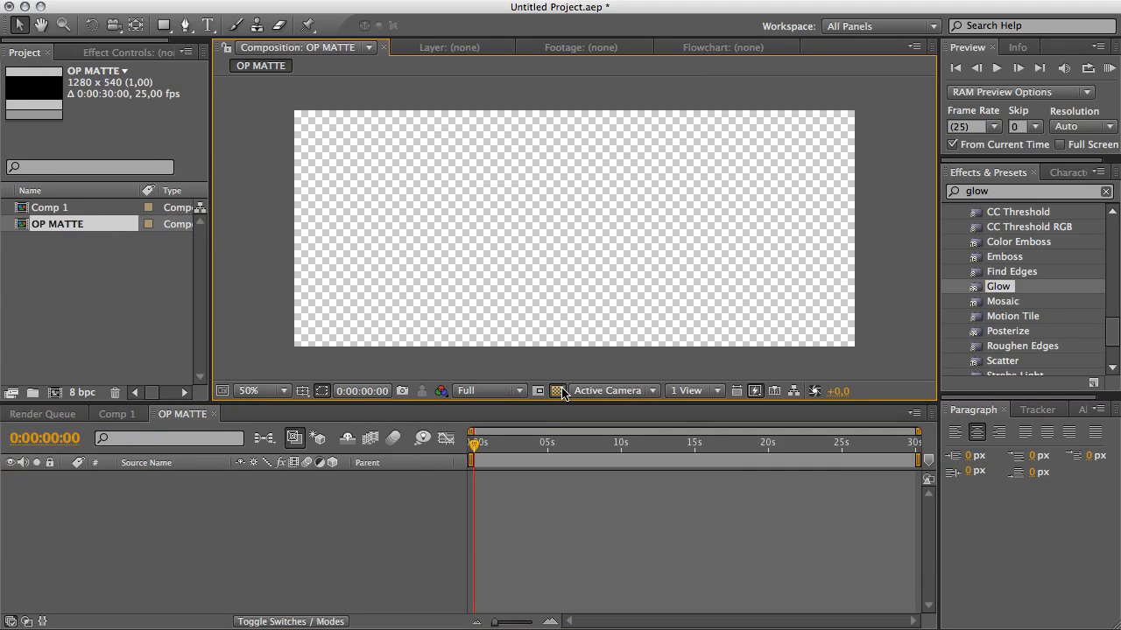
pyautogui.press('super+y')
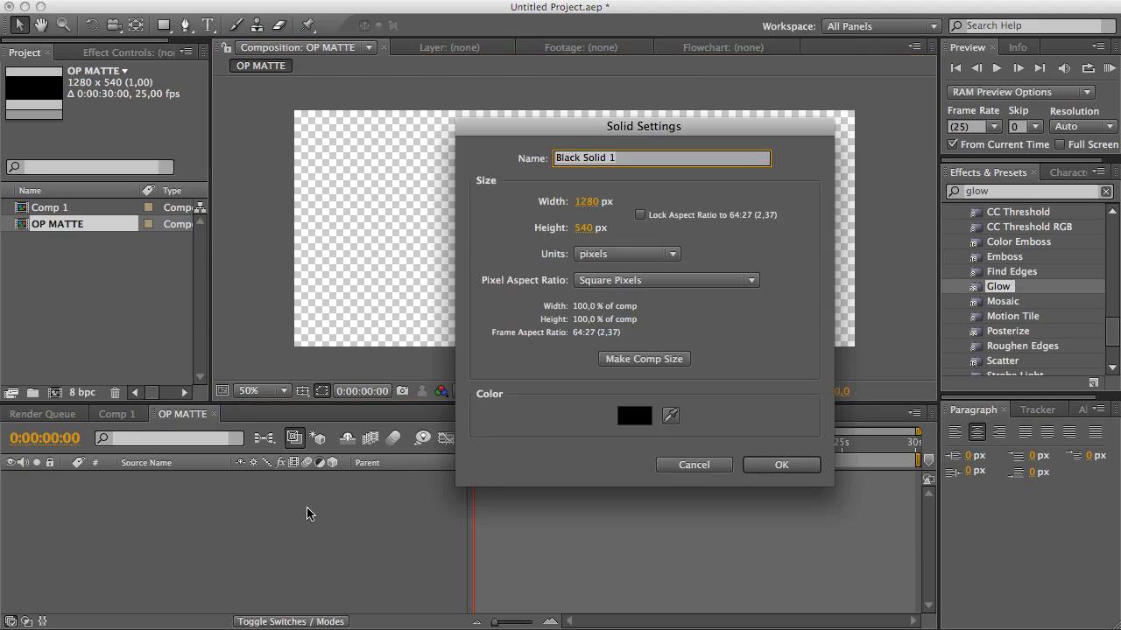
pyautogui.click(620, 354)
pyautogui.click(635, 417)
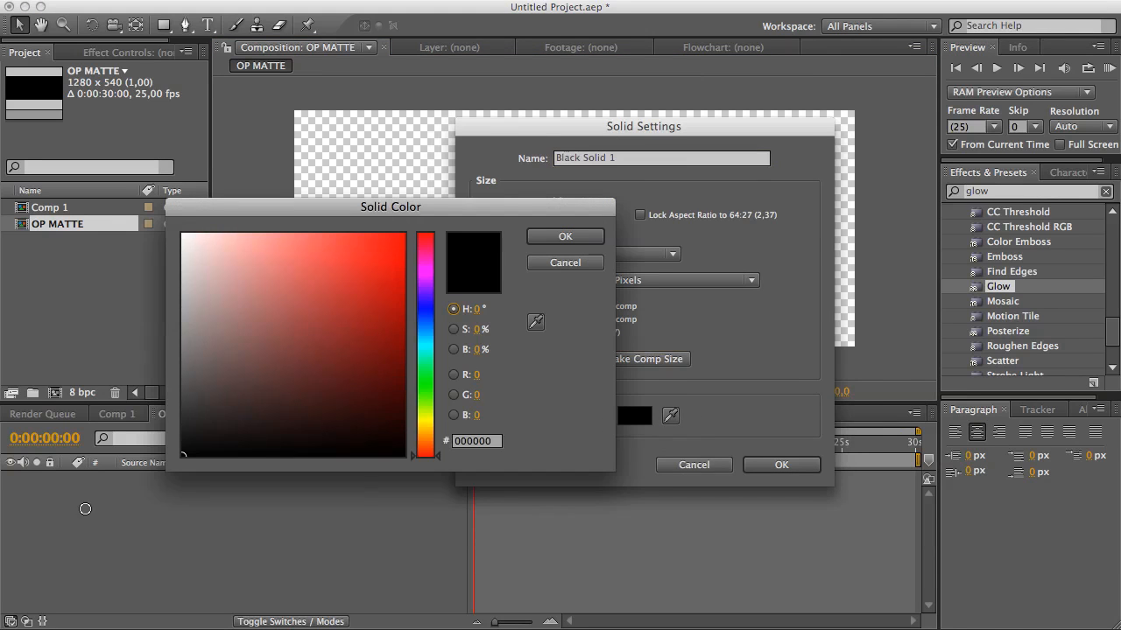
pyautogui.click(566, 236)
pyautogui.click(782, 465)
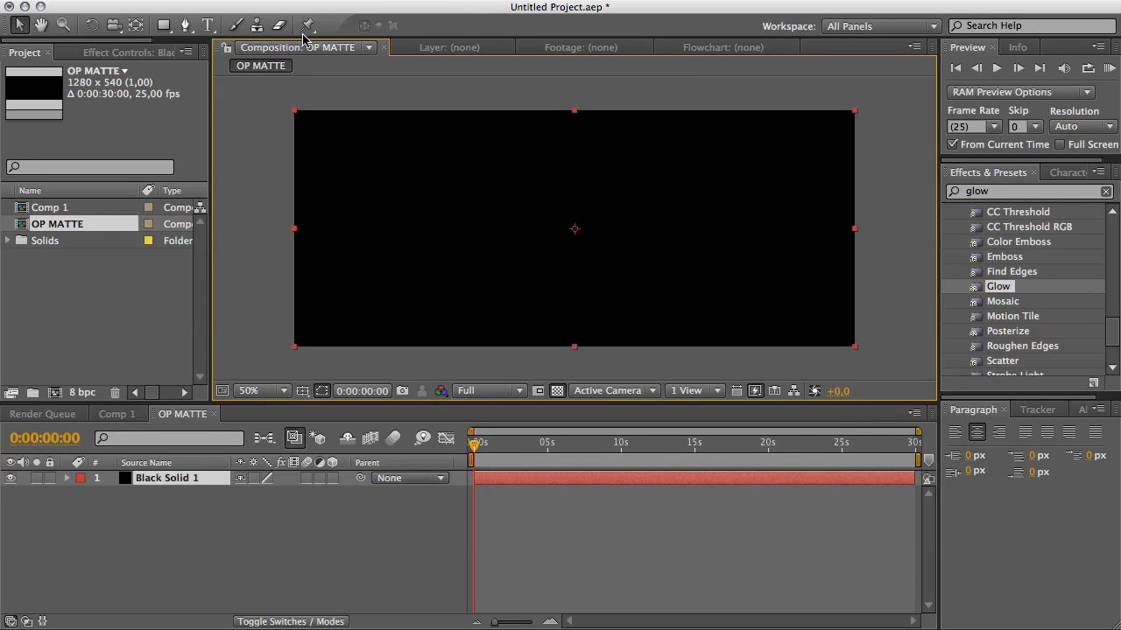
# Draw a rectangular mask on the solid from about a sixth of its width past the right edge.
pyautogui.click(164, 25)
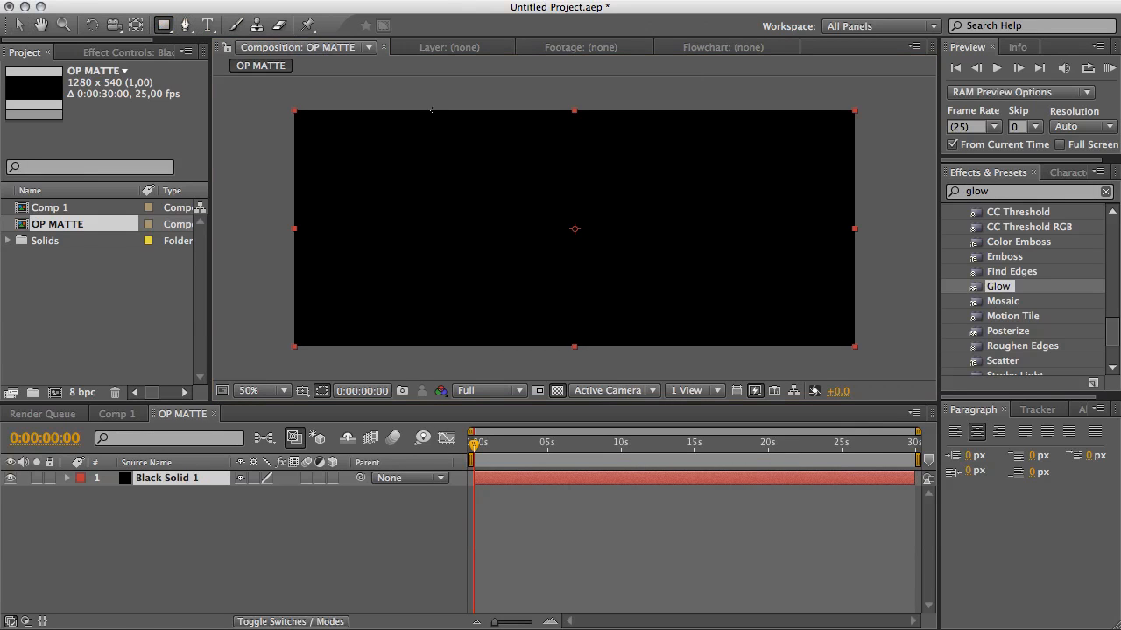
pyautogui.click(167, 30)
pyautogui.moveTo(393, 79); pyautogui.dragTo(980, 375)
pyautogui.press('f')
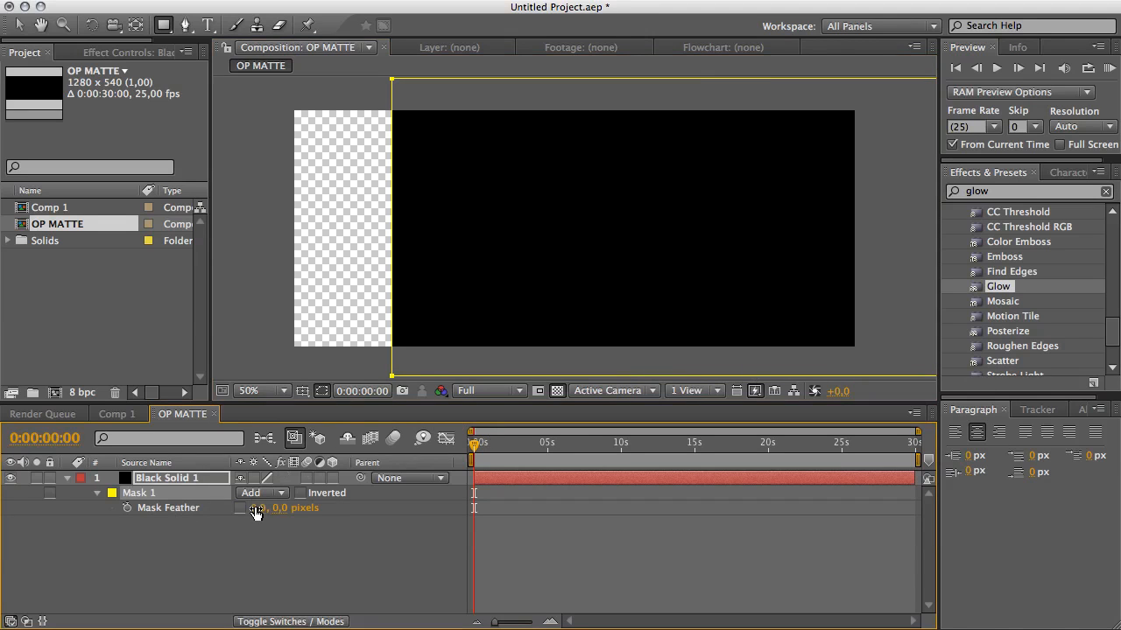
# Feather the mask 378 pixels and set its mode to Subtract.
pyautogui.moveTo(256, 509); pyautogui.dragTo(490, 522)
pyautogui.click(257, 496)
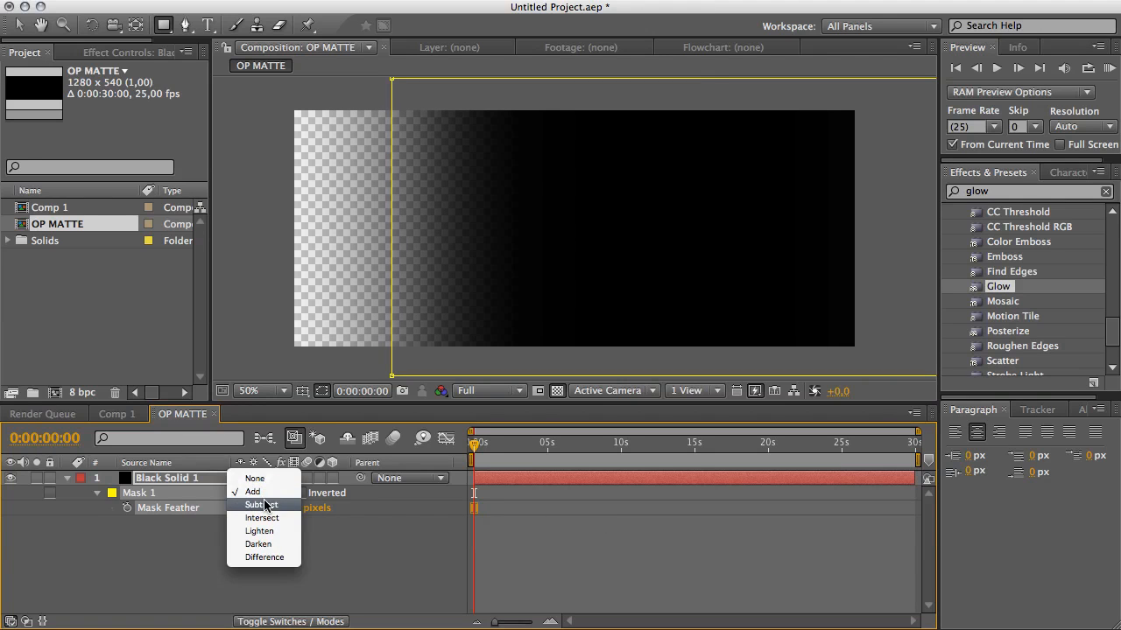
pyautogui.click(262, 505)
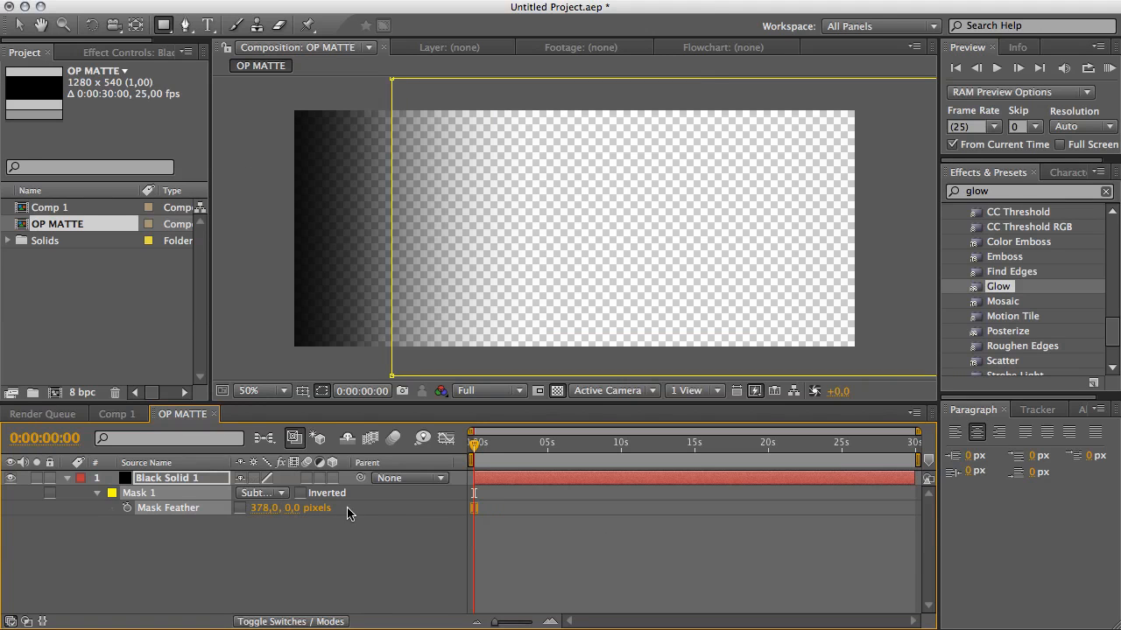
# Move the mask's left edge to about the middle of the composition.
pyautogui.press('v')
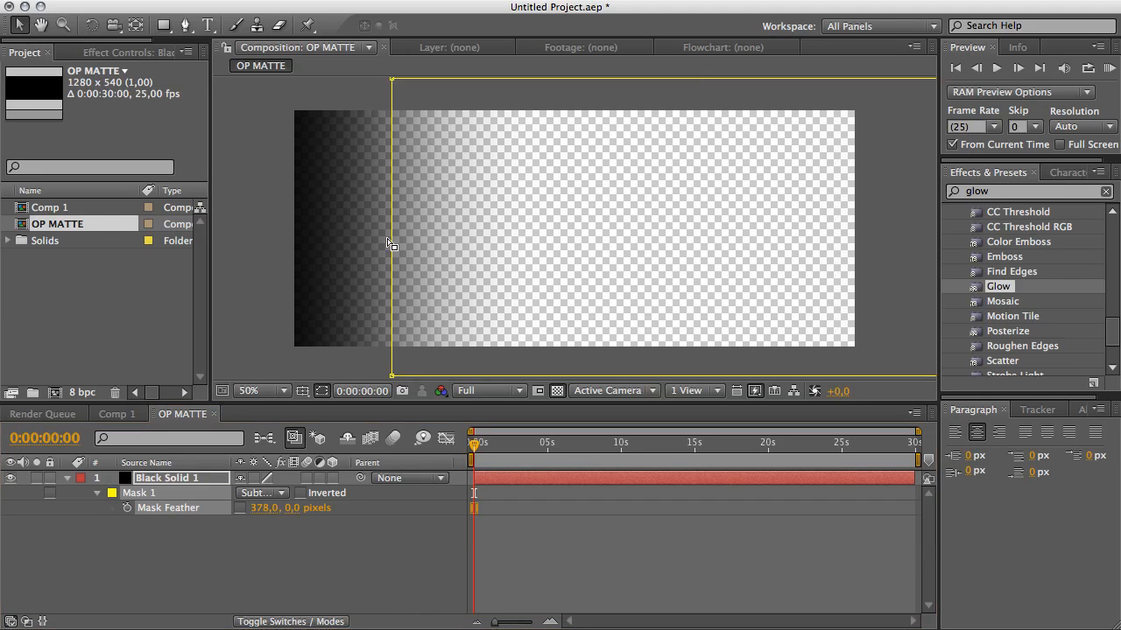
pyautogui.click(394, 378)
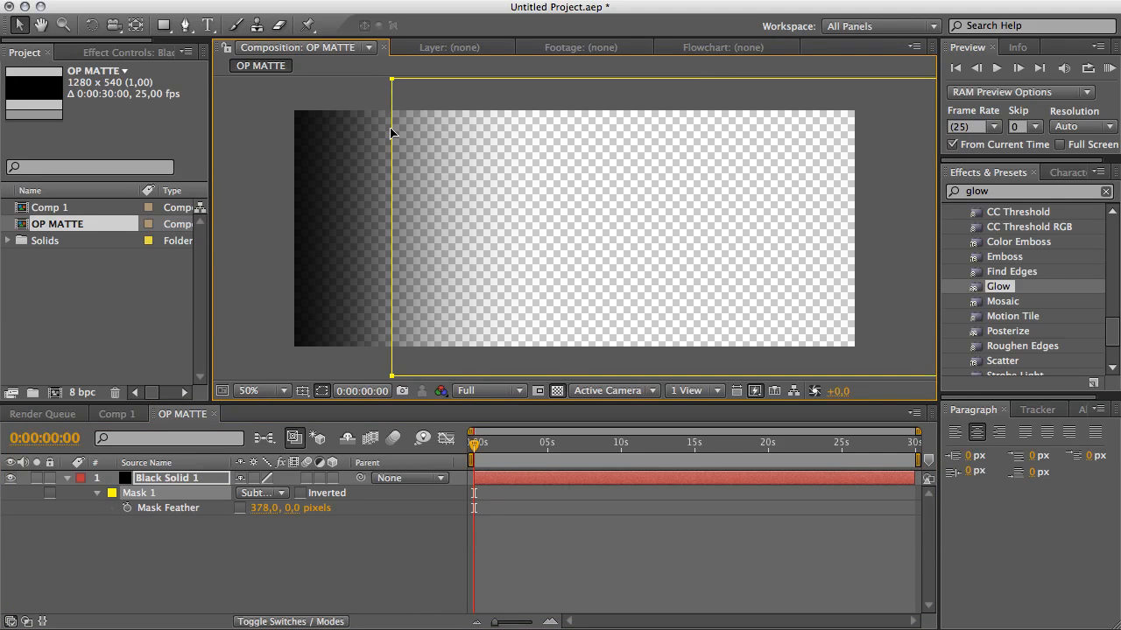
pyautogui.moveTo(391, 132); pyautogui.dragTo(572, 147)
# Set the mask feather to 721 pixels.
pyautogui.moveTo(268, 508); pyautogui.dragTo(586, 517)
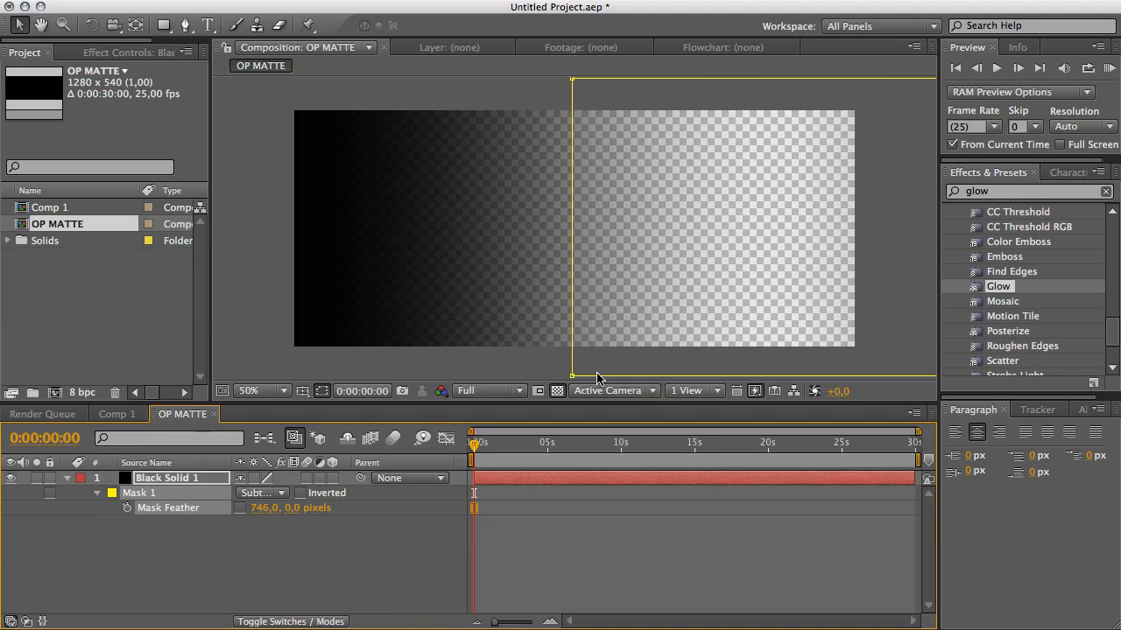
pyautogui.moveTo(267, 508); pyautogui.dragTo(272, 508)
pyautogui.moveTo(256, 508); pyautogui.dragTo(298, 512)
pyautogui.click(366, 563)
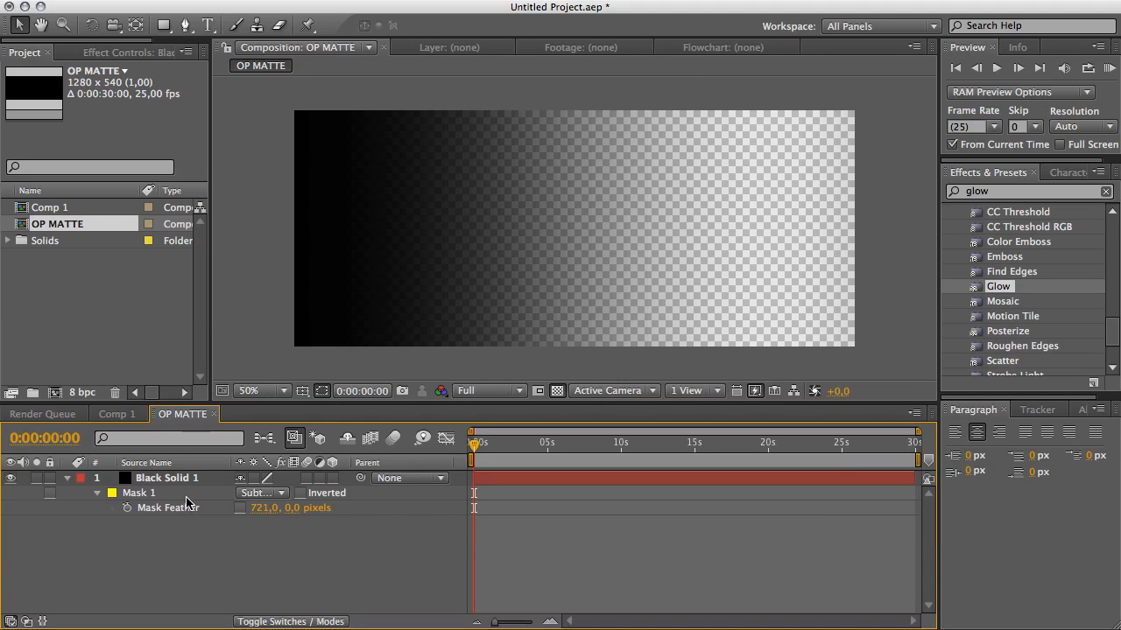
# Pre-compose the masked black solid into a new composition named Black OP, moving all attributes into it.
pyautogui.click(166, 478)
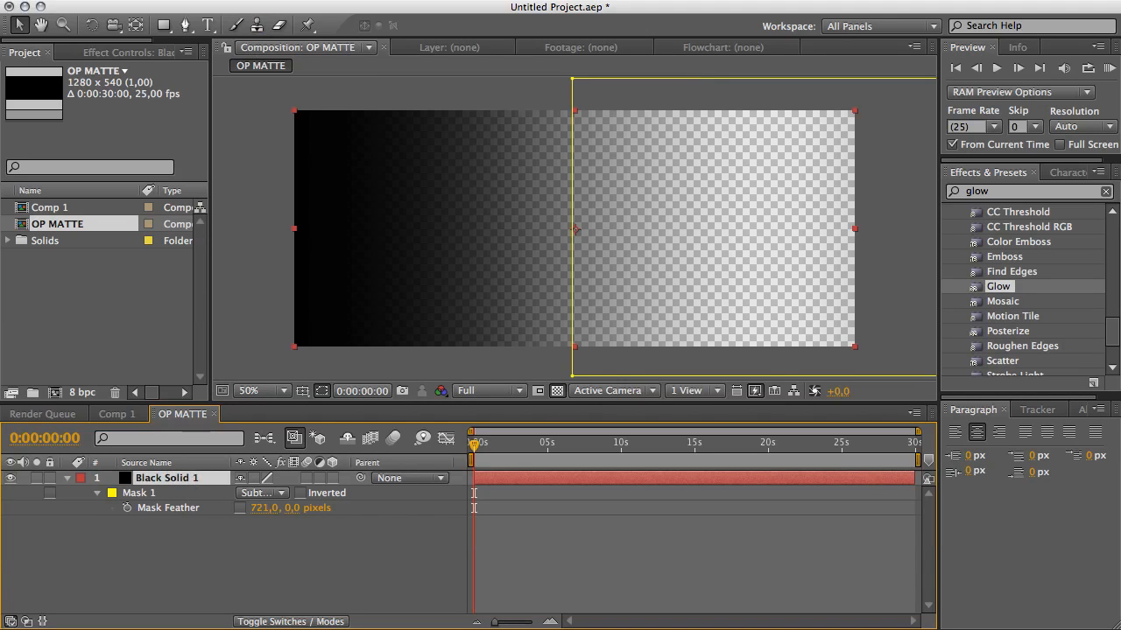
pyautogui.click(232, 0)
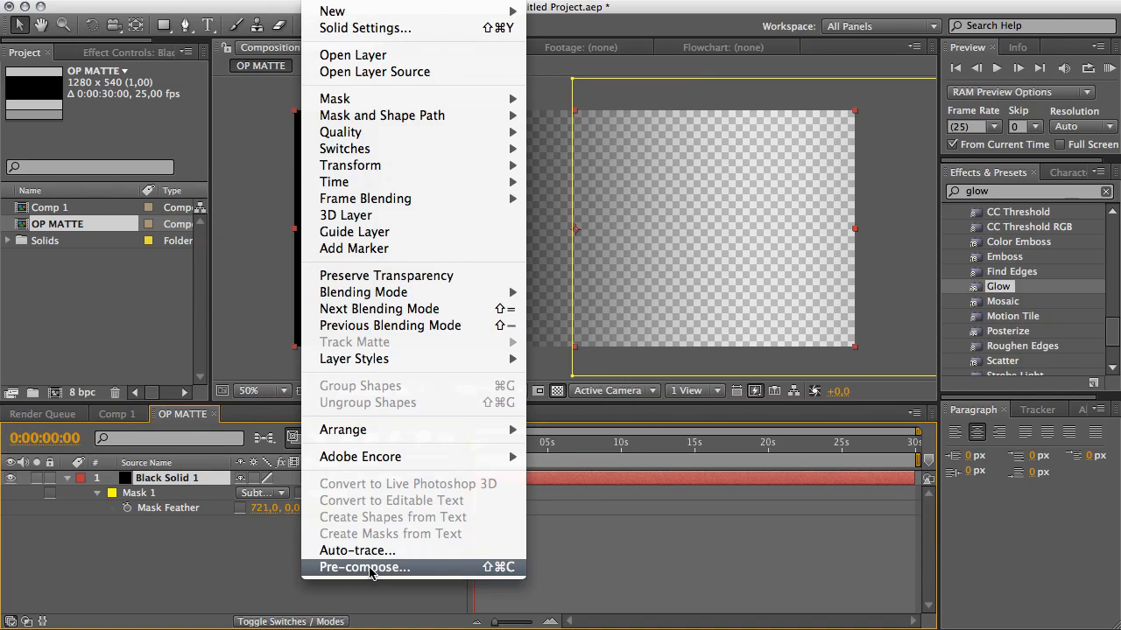
pyautogui.click(395, 565)
pyautogui.moveTo(587, 286); pyautogui.dragTo(541, 193)
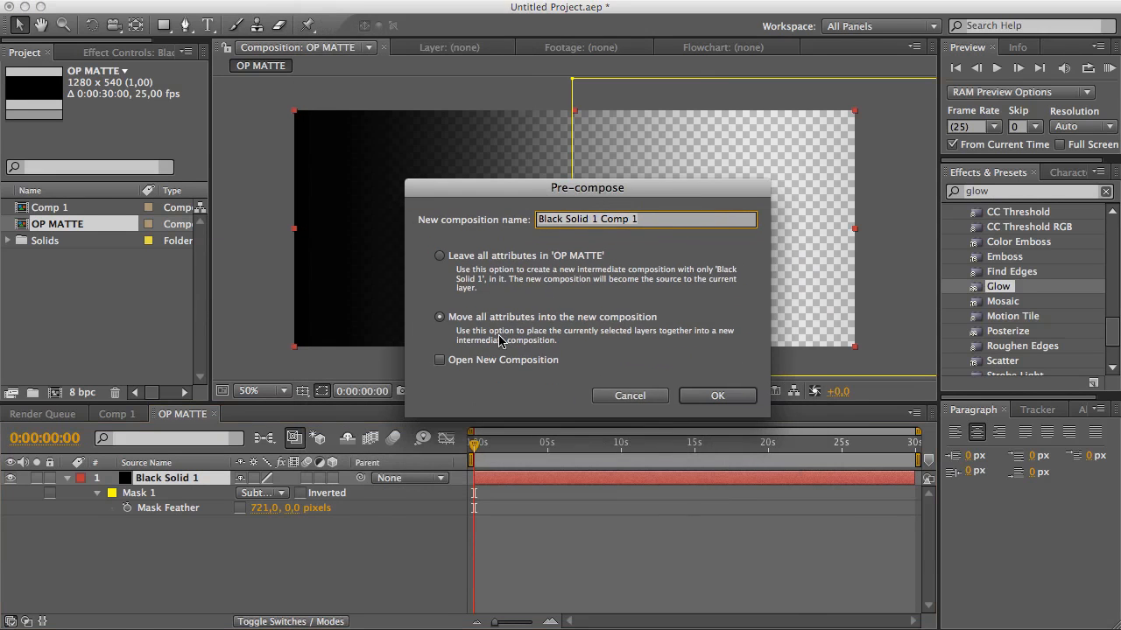
pyautogui.write('Black OP')
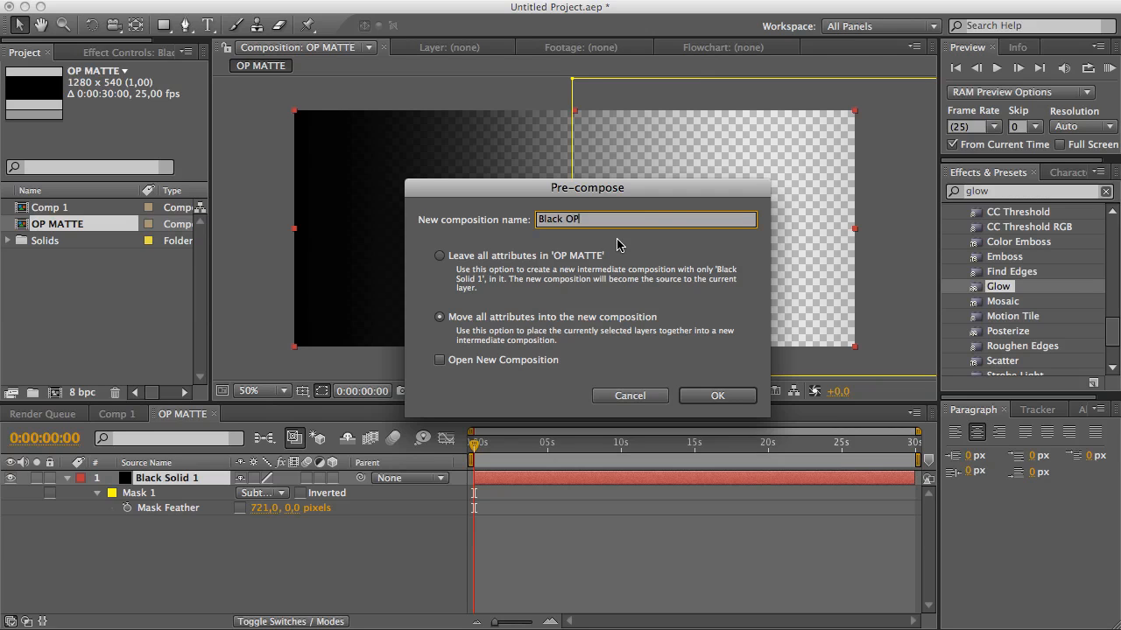
pyautogui.click(706, 396)
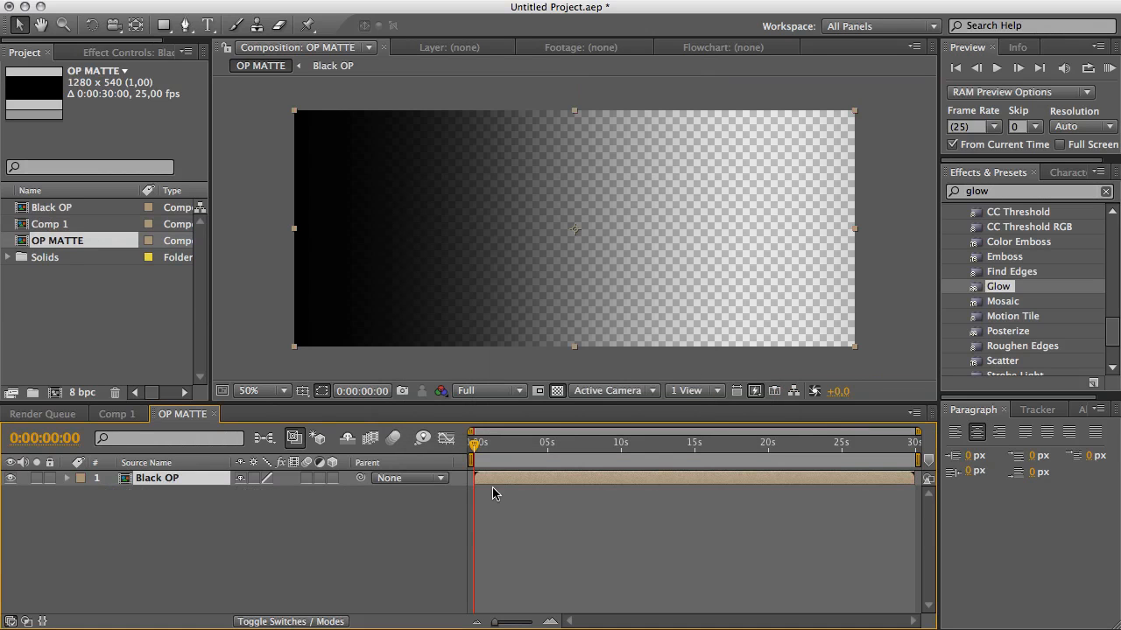
# Search the effects for Offset and apply the Offset effect to the Black OP layer.
pyautogui.doubleClick(1018, 191)
pyautogui.write('offse')
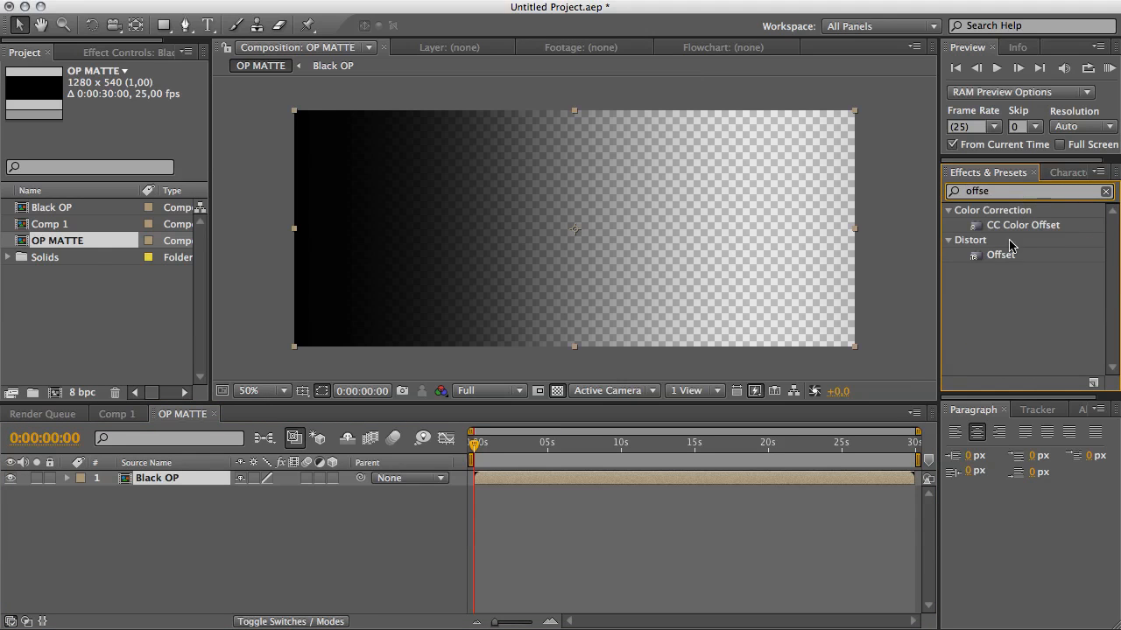
pyautogui.moveTo(1001, 255); pyautogui.dragTo(604, 232)
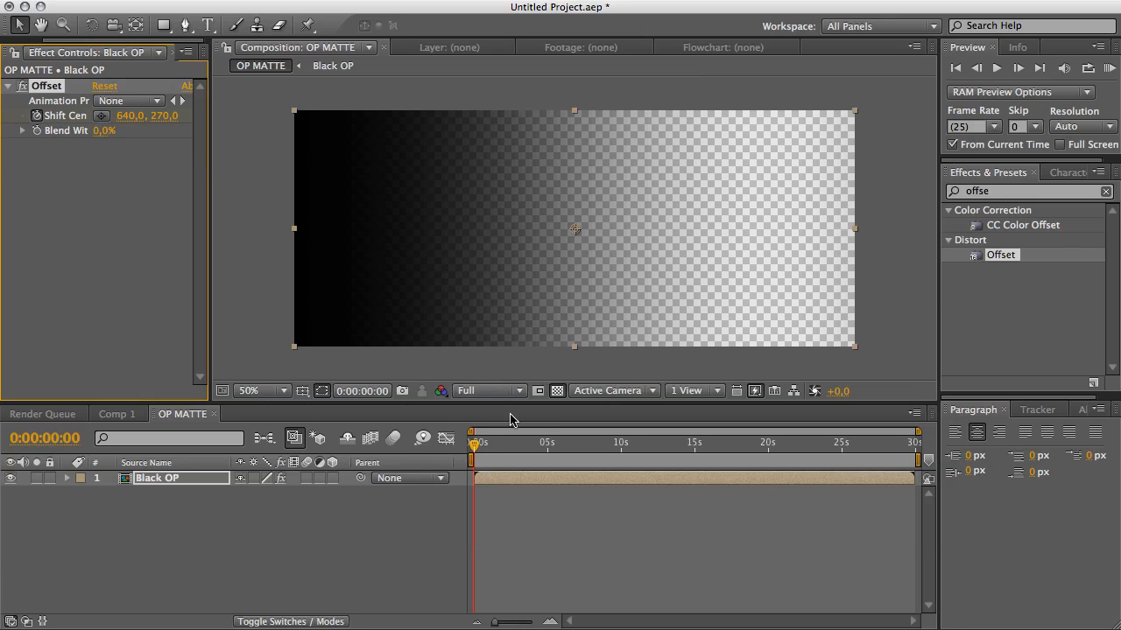
# At the end of the composition, set the Offset effect's shift centre to 3200, 270.
pyautogui.click(474, 443)
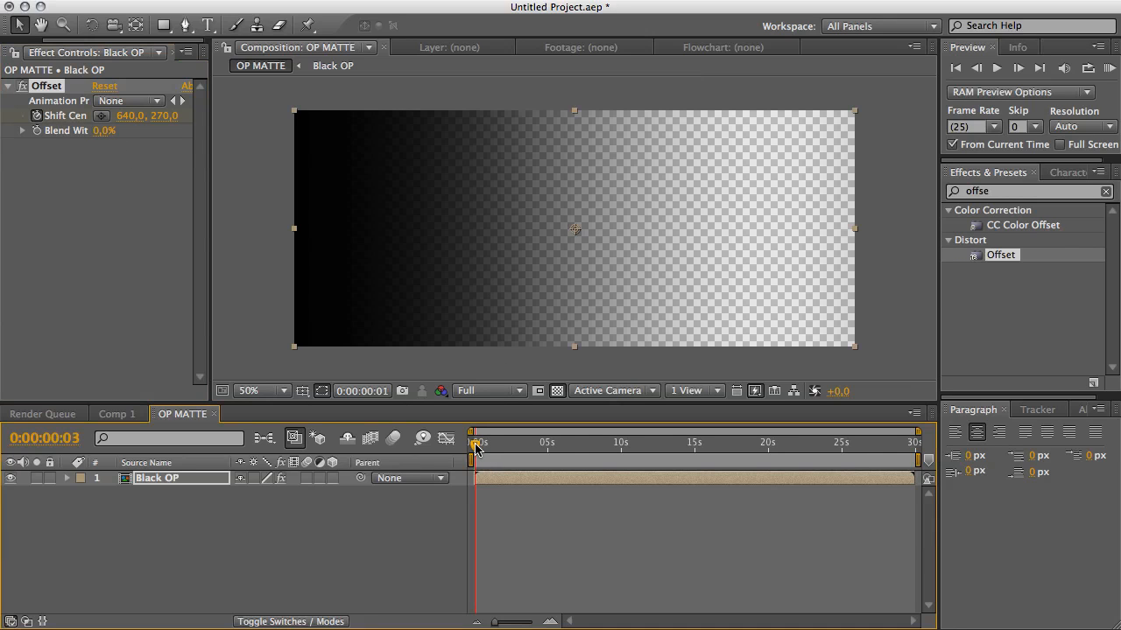
pyautogui.moveTo(475, 446); pyautogui.dragTo(917, 448)
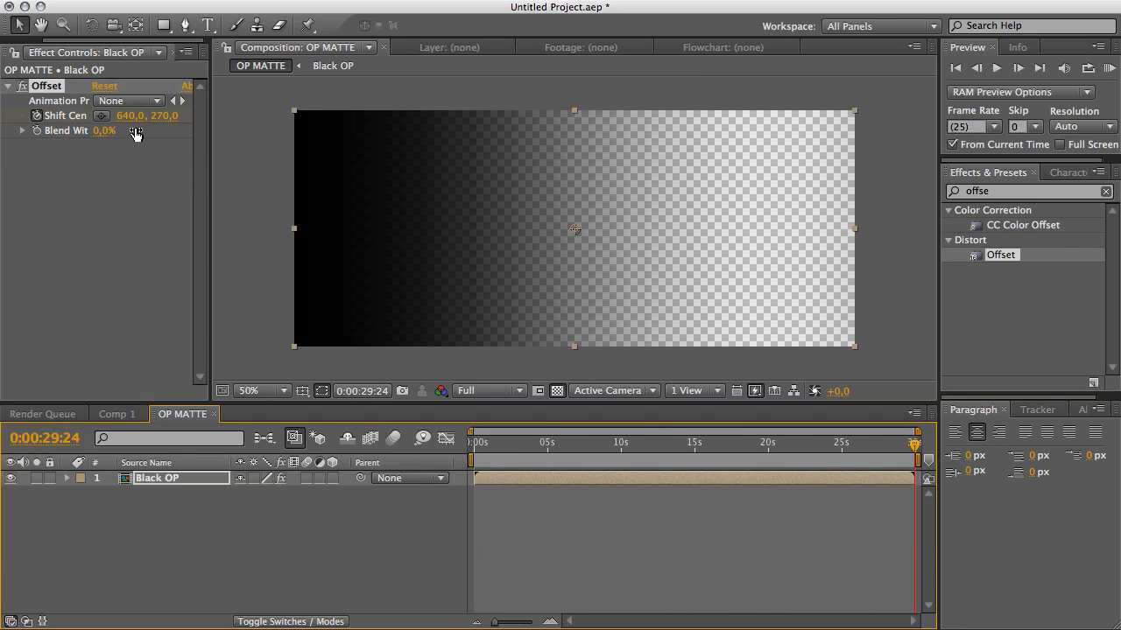
pyautogui.moveTo(132, 116); pyautogui.dragTo(1119, 213)
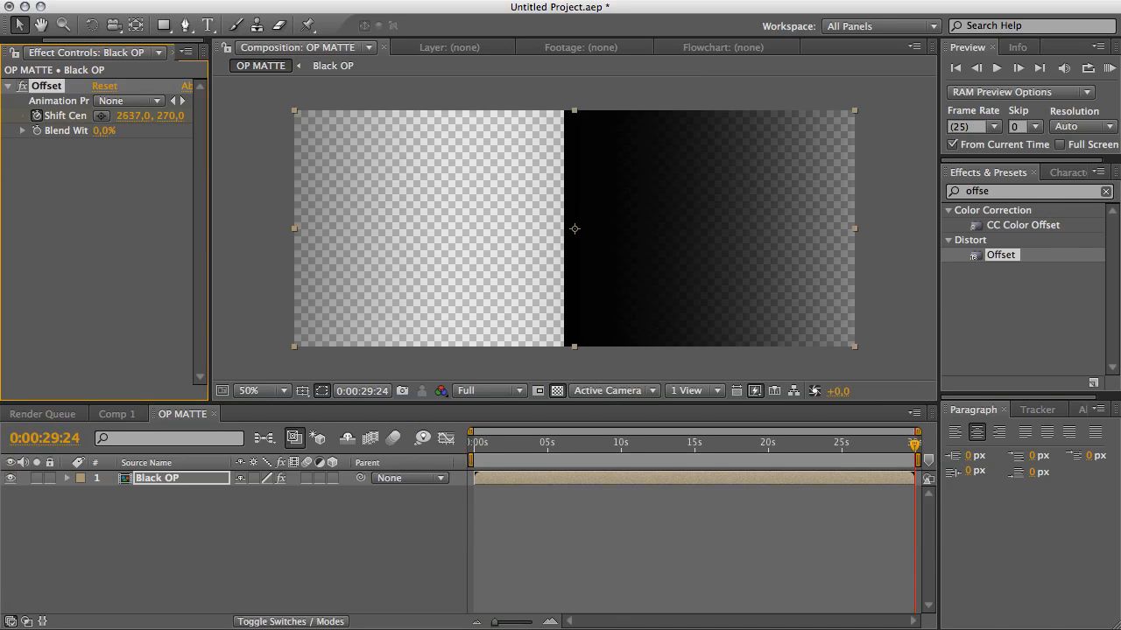
pyautogui.moveTo(1053, 212); pyautogui.dragTo(1112, 213)
pyautogui.press('F9')
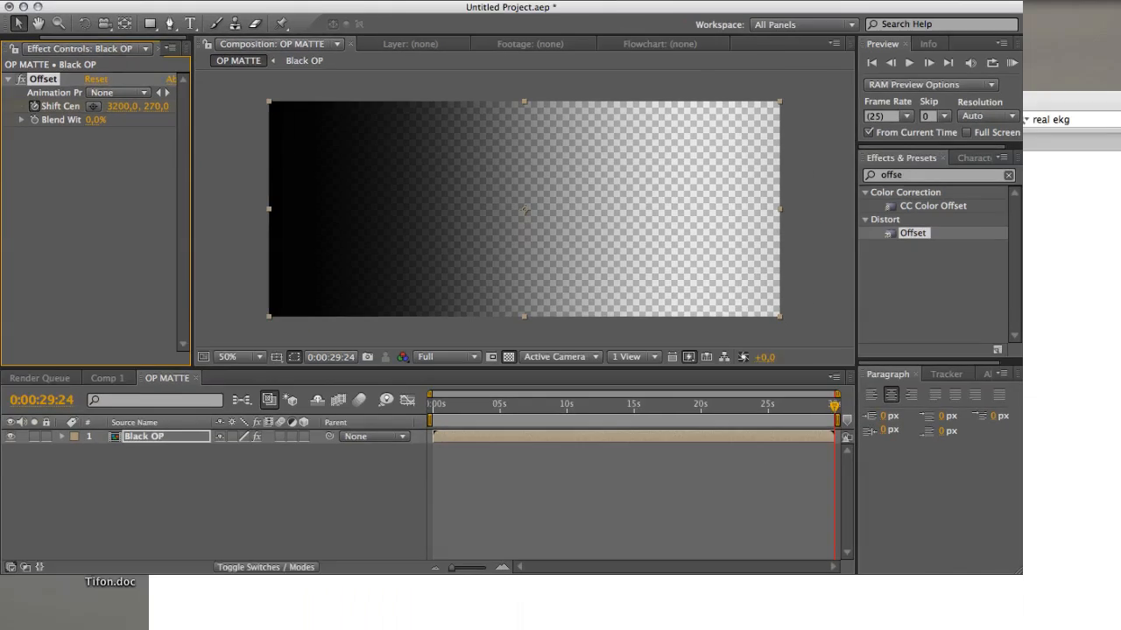
pyautogui.click(613, 229)
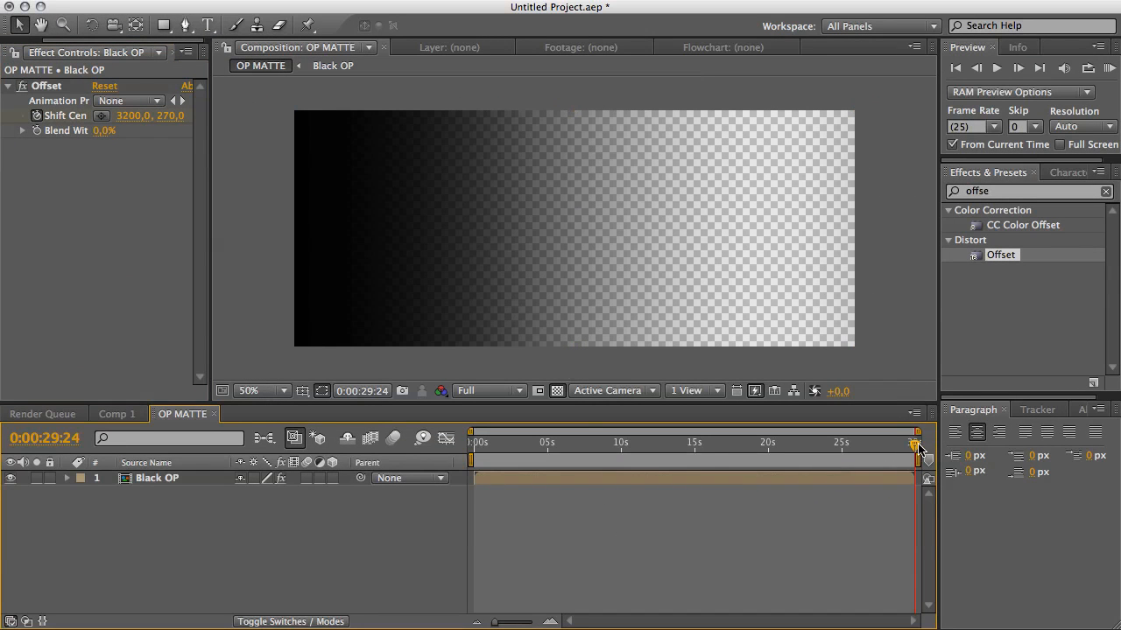
pyautogui.moveTo(915, 449); pyautogui.dragTo(921, 481)
# Add the OP MATTE composition to Comp 1 above the ECG shape layer.
pyautogui.click(120, 414)
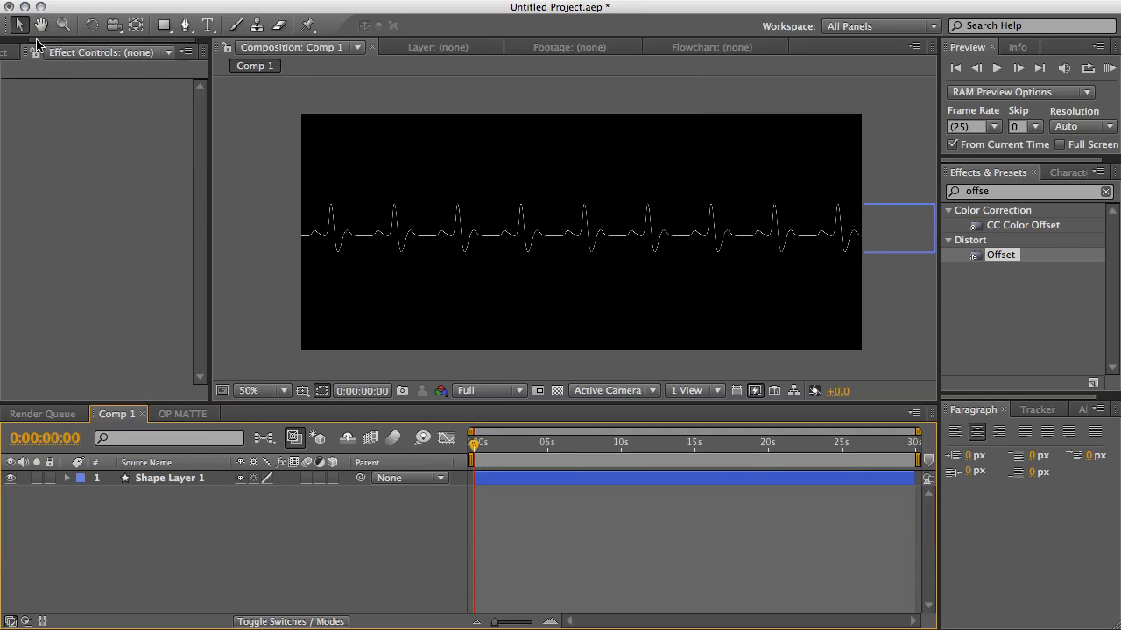
pyautogui.moveTo(37, 40); pyautogui.dragTo(22, 42)
pyautogui.click(24, 55)
pyautogui.click(78, 260)
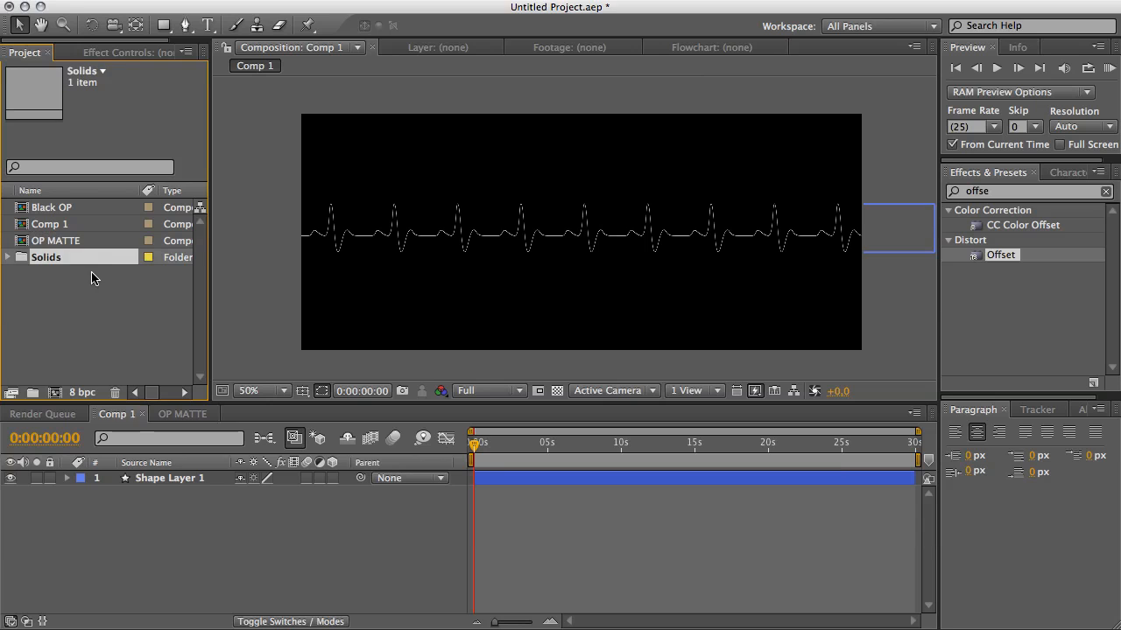
pyautogui.click(93, 289)
pyautogui.click(70, 242)
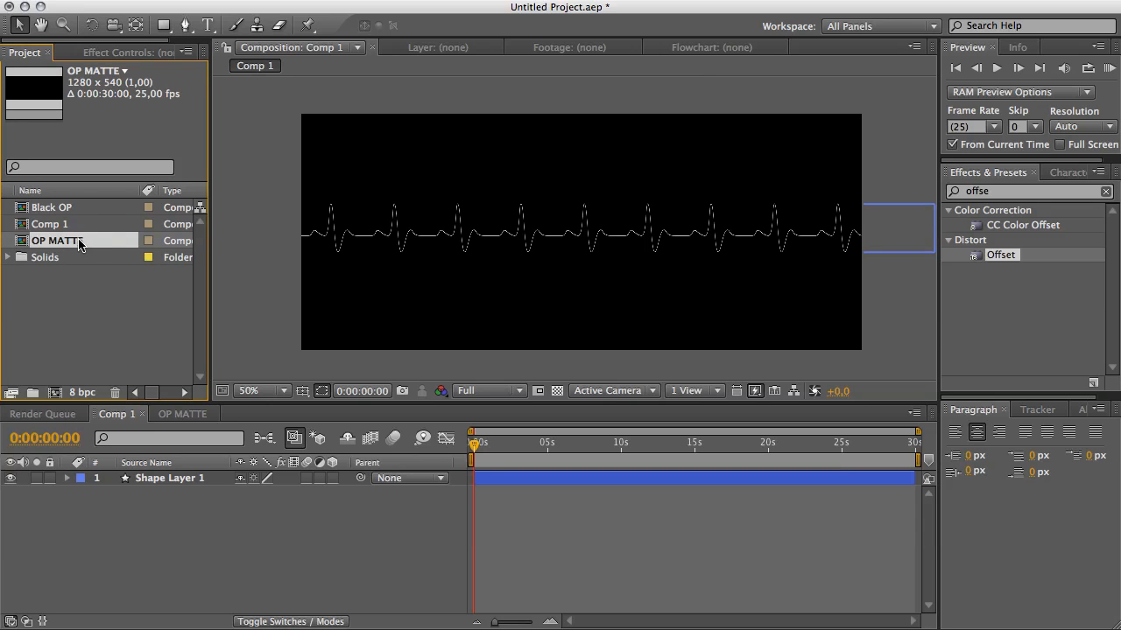
pyautogui.moveTo(78, 242); pyautogui.dragTo(154, 480)
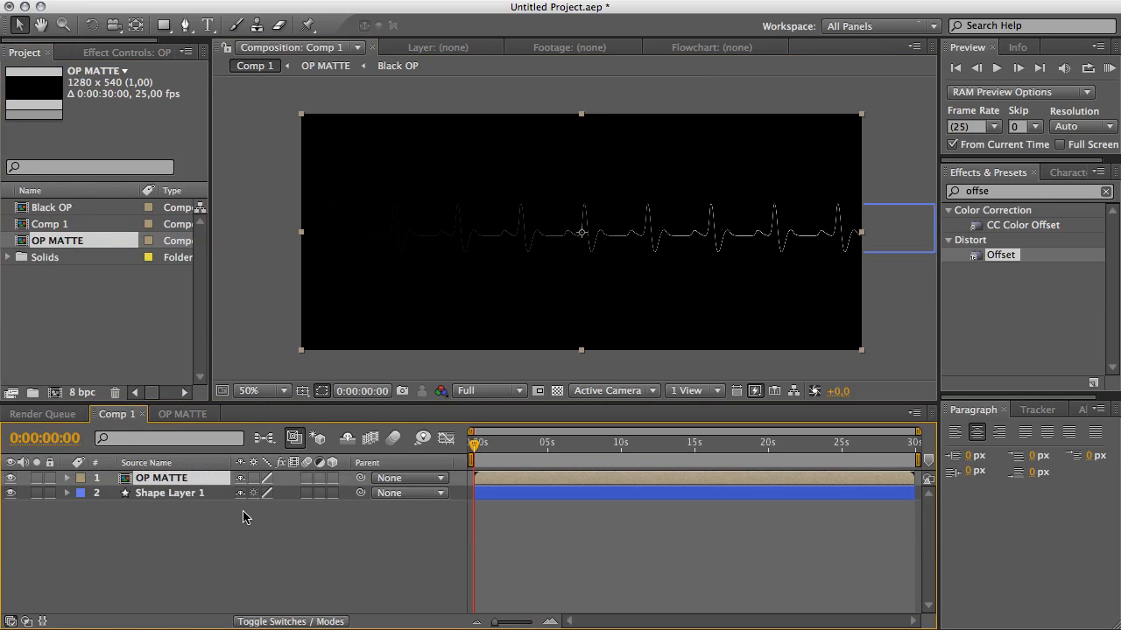
# Set the shape layer's track matte to Alpha Inverted Matte using OP MATTE.
pyautogui.click(188, 494)
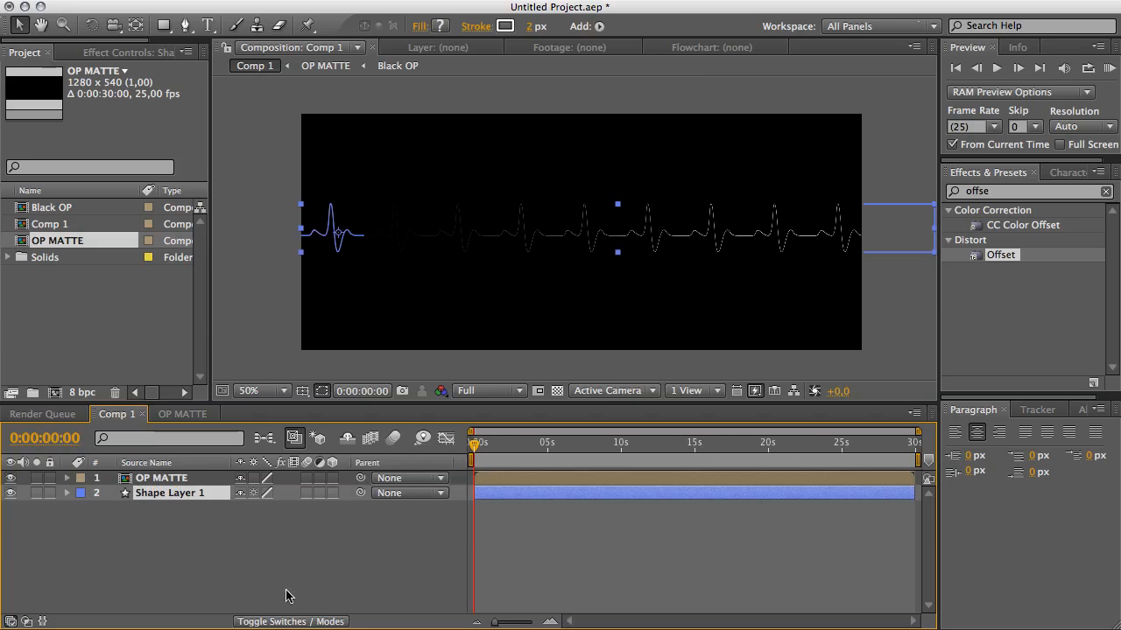
pyautogui.click(308, 621)
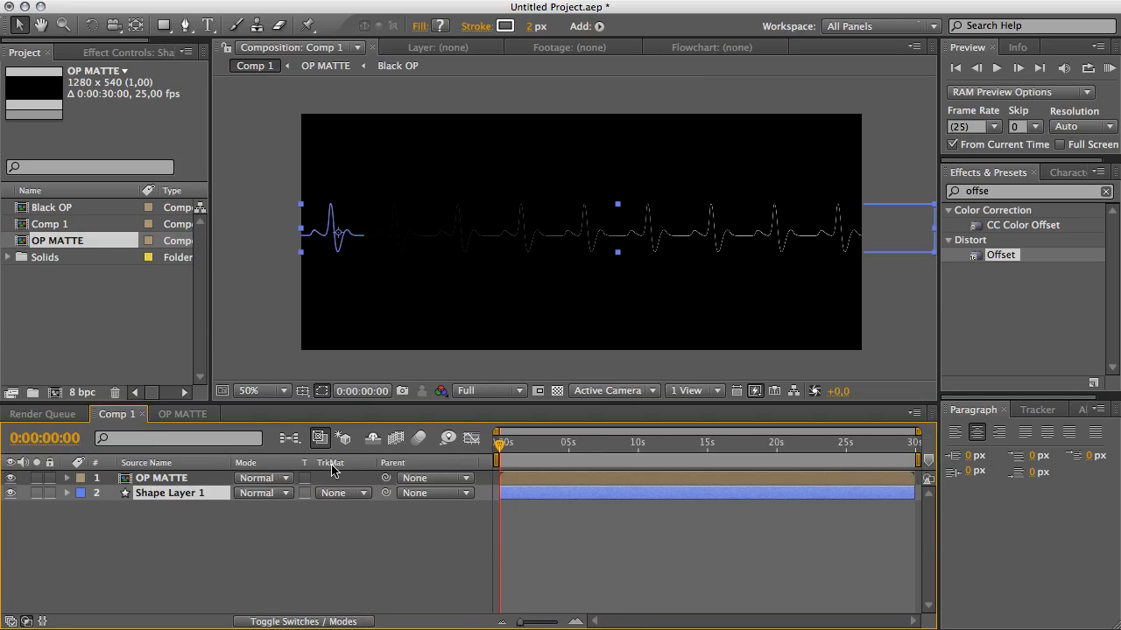
pyautogui.click(354, 493)
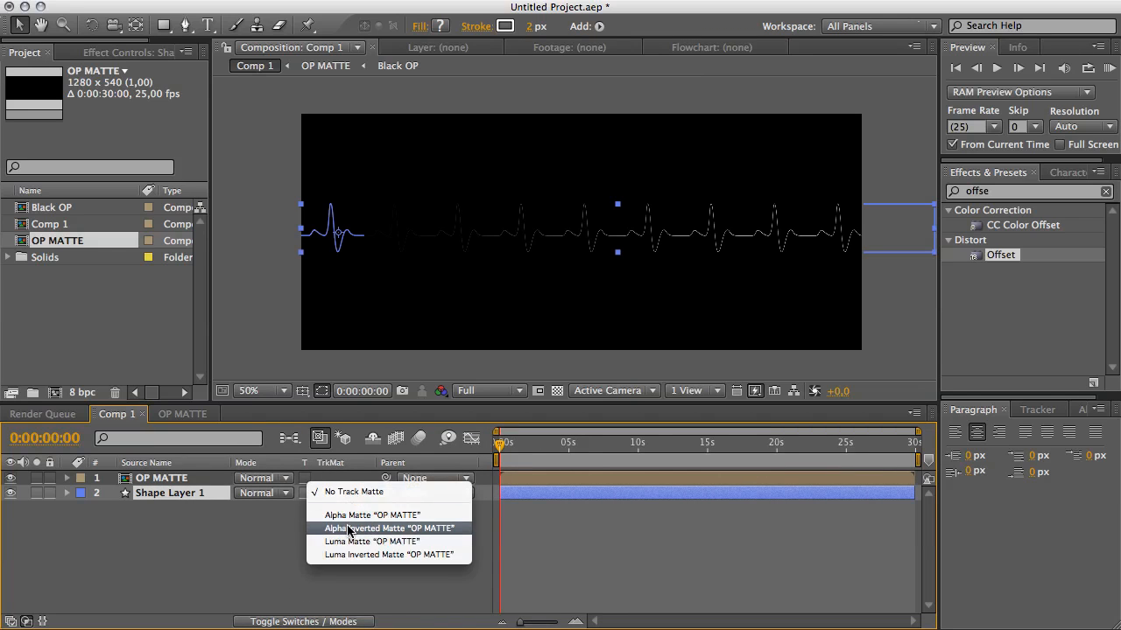
pyautogui.click(348, 528)
pyautogui.click(411, 541)
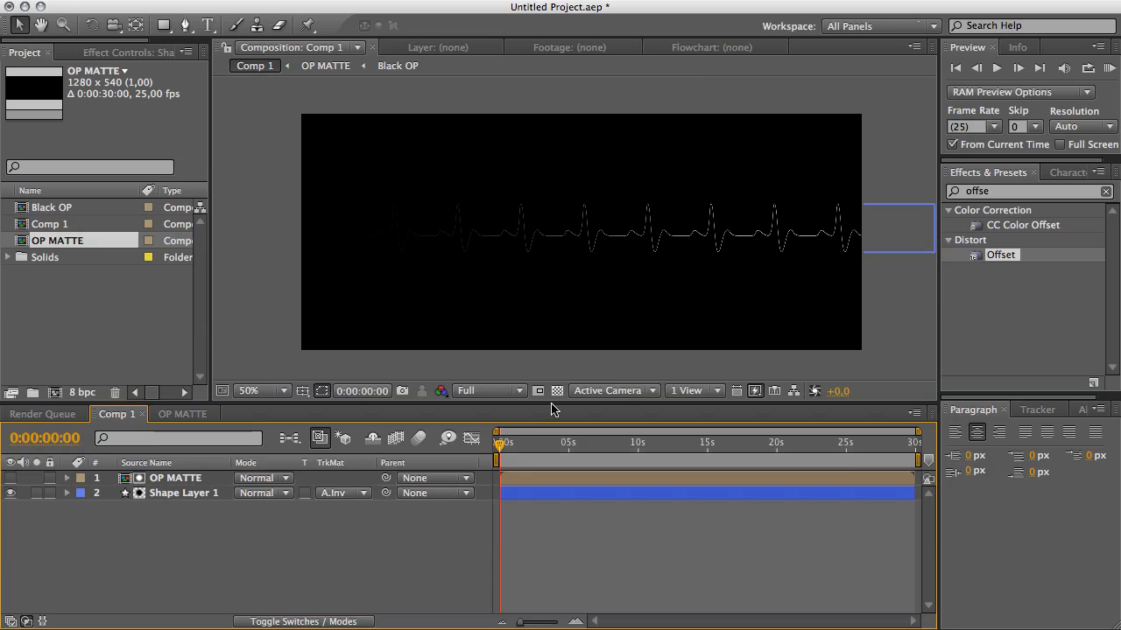
# Play back Comp 1 with the preview resolution set to Half.
pyautogui.press('space')
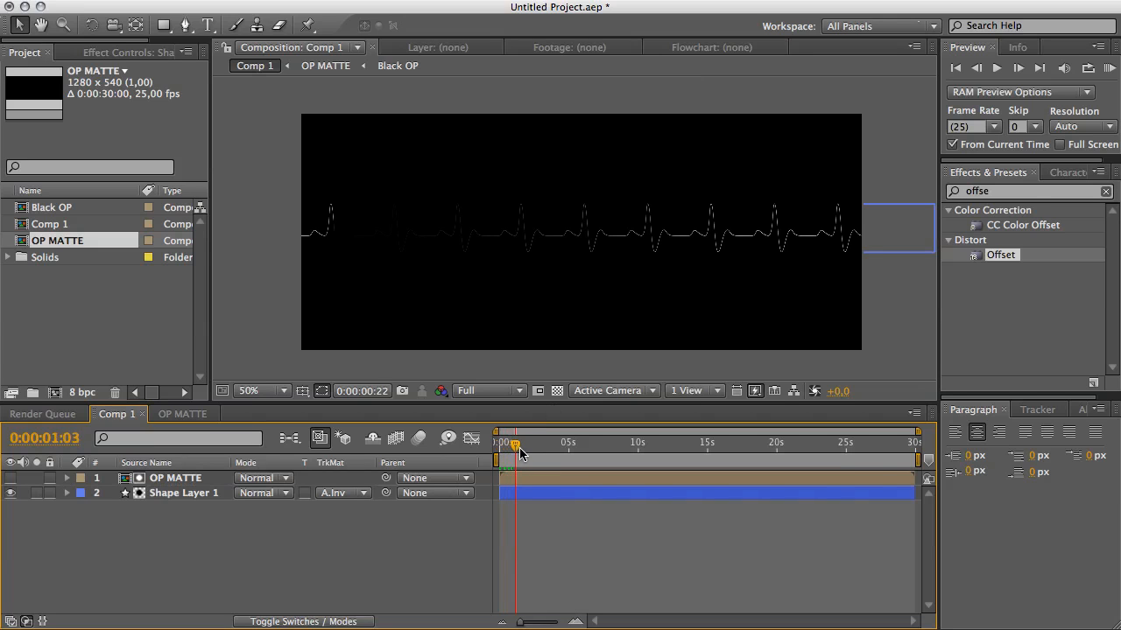
pyautogui.click(480, 391)
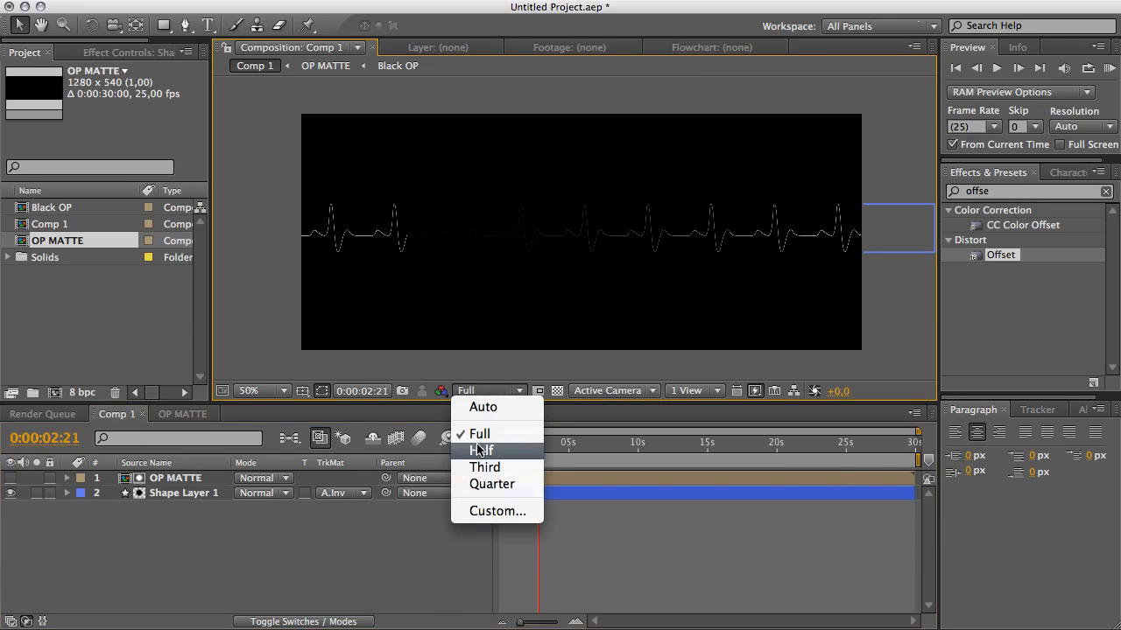
pyautogui.click(475, 450)
pyautogui.moveTo(539, 450); pyautogui.dragTo(610, 480)
# Browse the reference ECG images open in the web browser tabs.
pyautogui.click(412, 276)
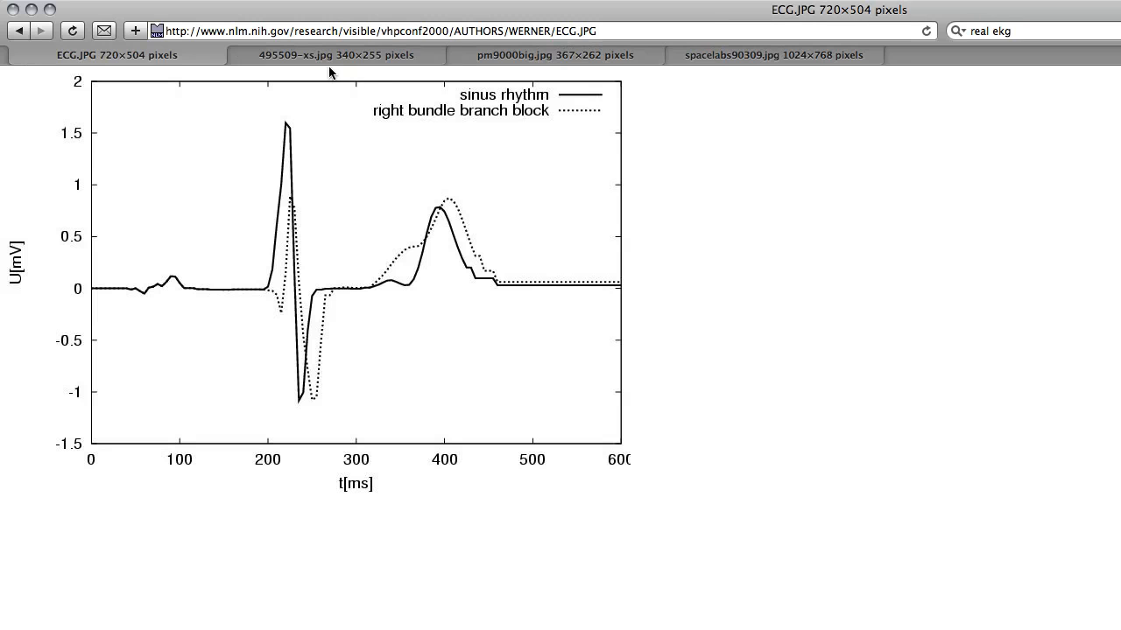
pyautogui.click(331, 55)
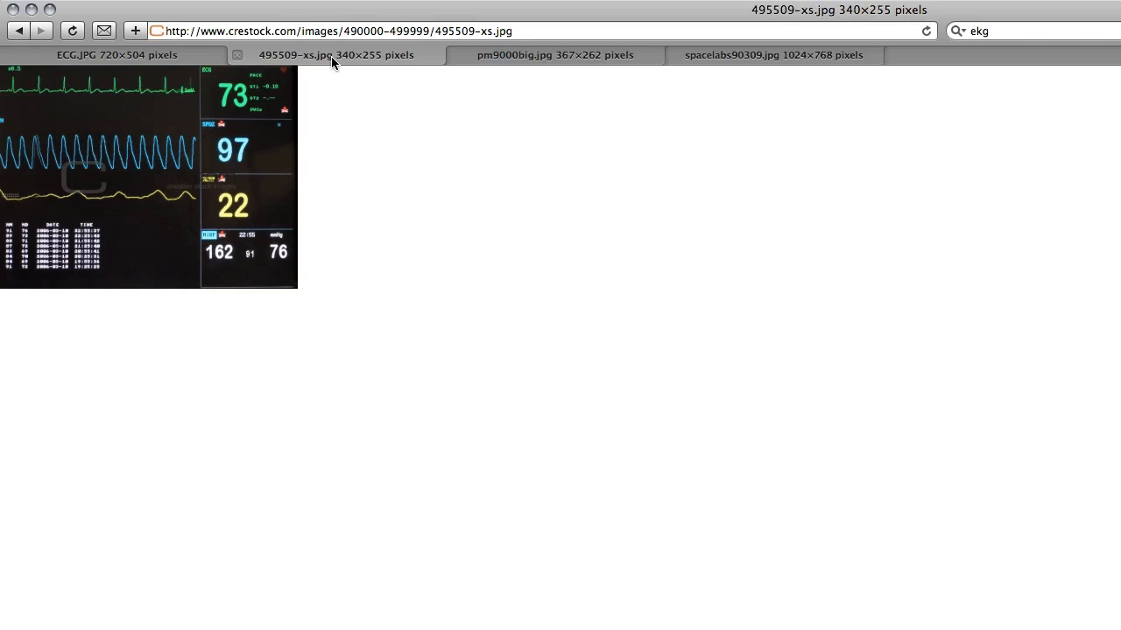
pyautogui.click(577, 59)
pyautogui.click(698, 62)
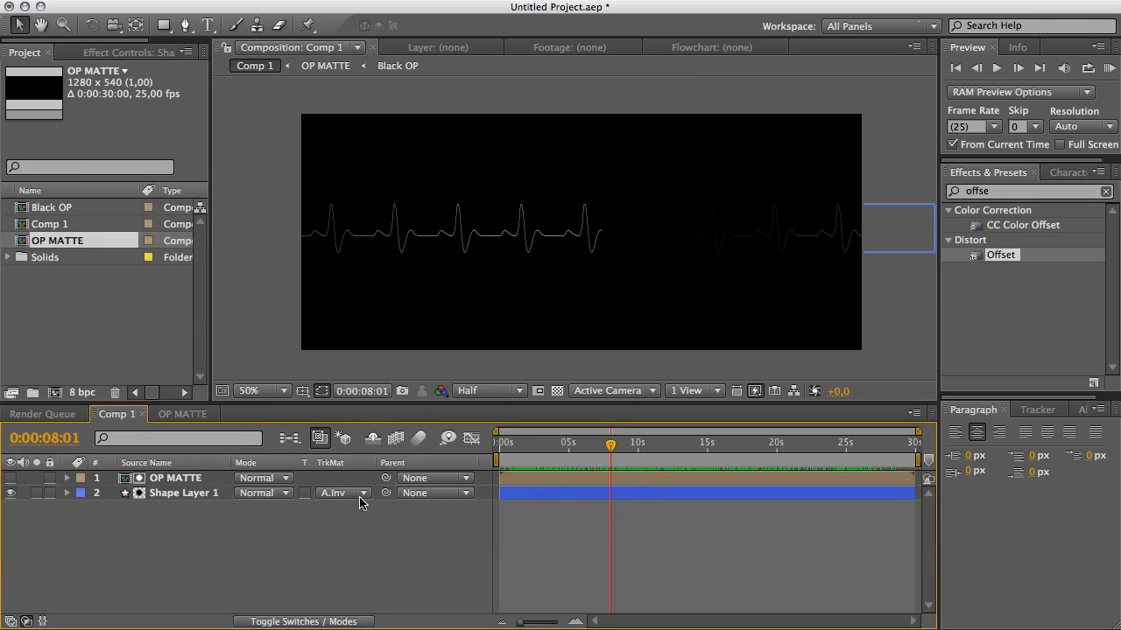
# Duplicate the Black OP and OP MATTE compositions in the project.
pyautogui.click(62, 208)
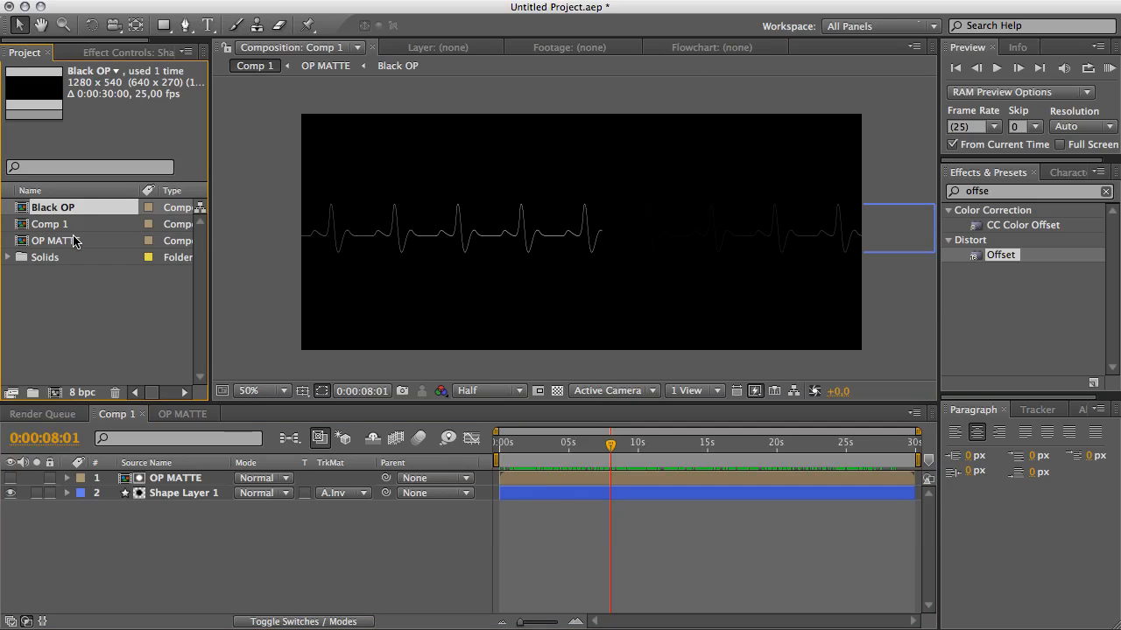
pyautogui.keyDown('super'); pyautogui.click(73, 242); pyautogui.keyUp('super')
pyautogui.press('super+d')
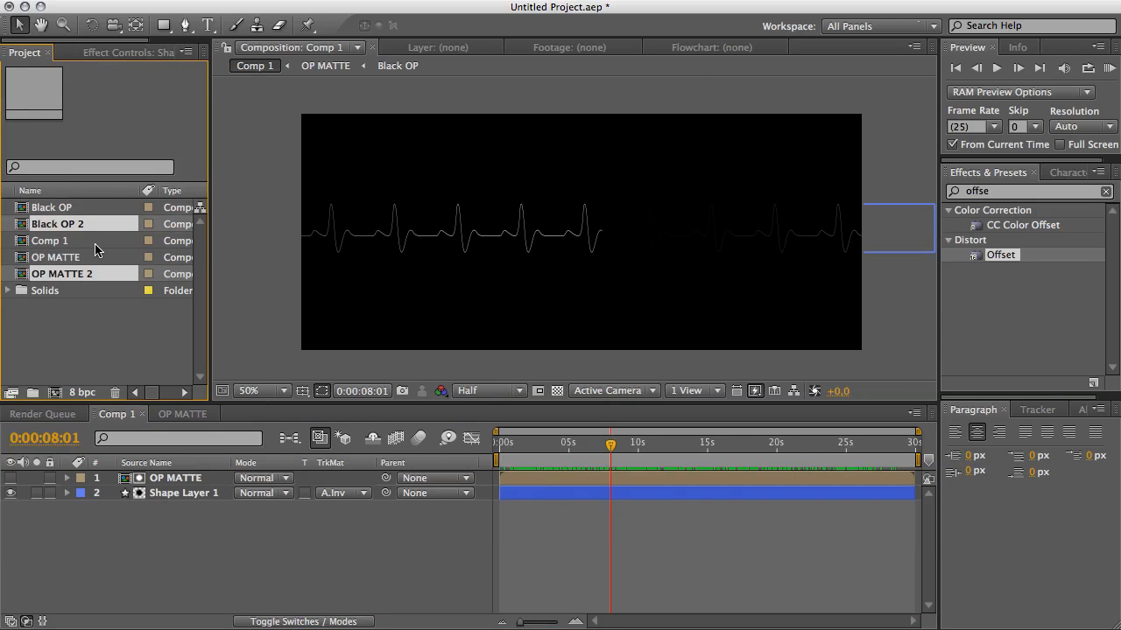
# Rename the OP MATTE 2 composition as BLUR MATTE.
pyautogui.click(83, 310)
pyautogui.click(75, 274)
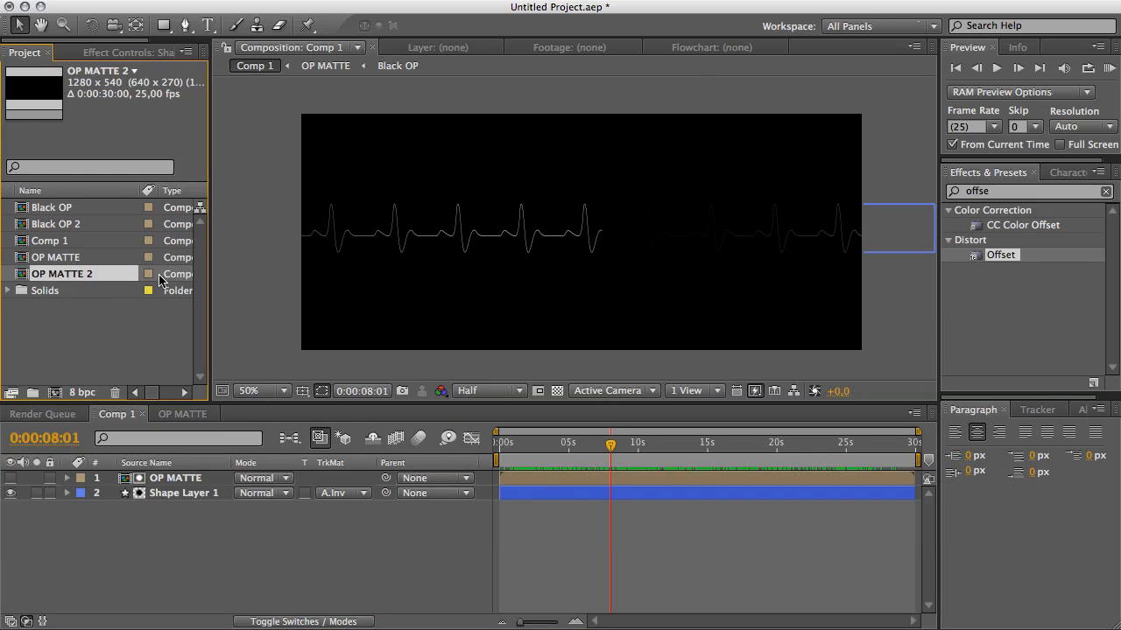
pyautogui.press('Return')
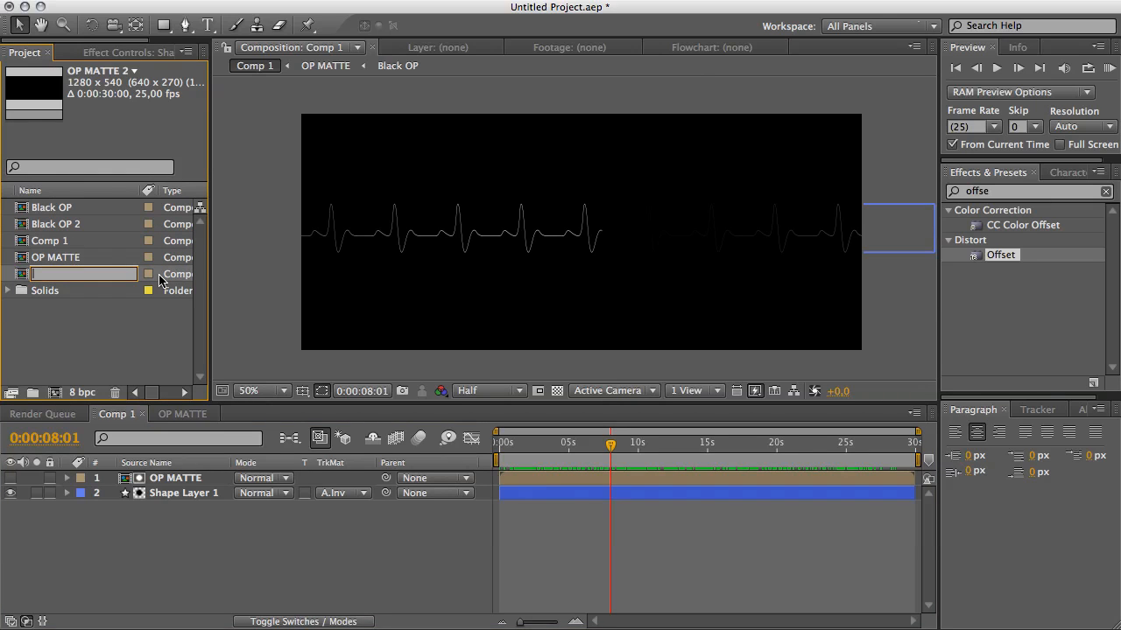
pyautogui.write('BLUR MATTE')
pyautogui.press('Return')
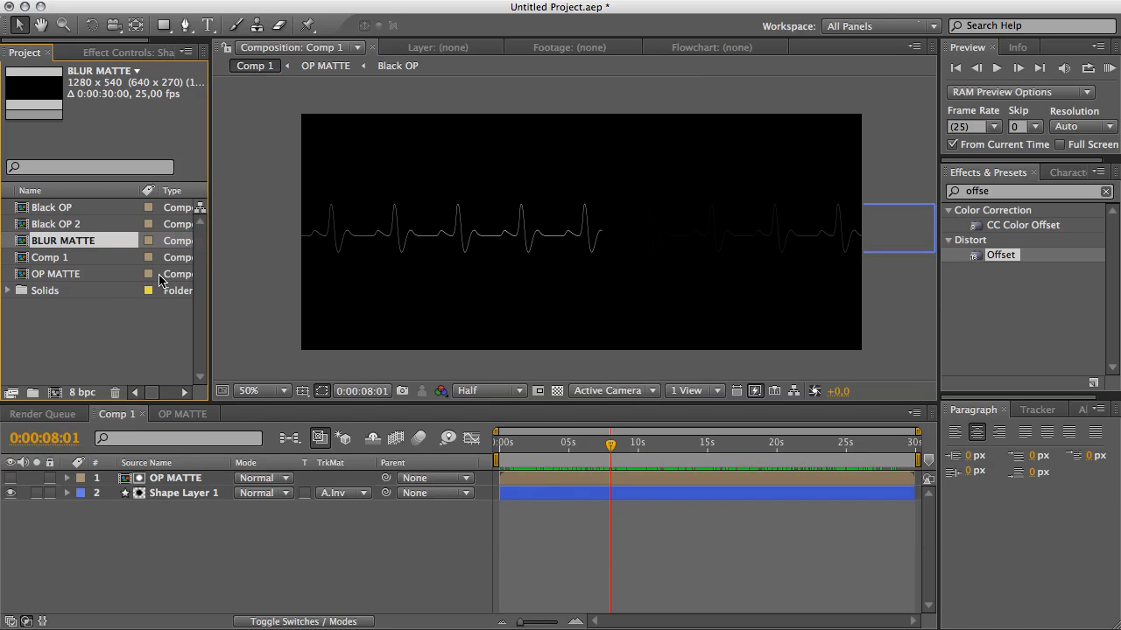
# Rename the Black OP 2 composition as Black BL.
pyautogui.click(65, 226)
pyautogui.press('Return')
pyautogui.write('B')
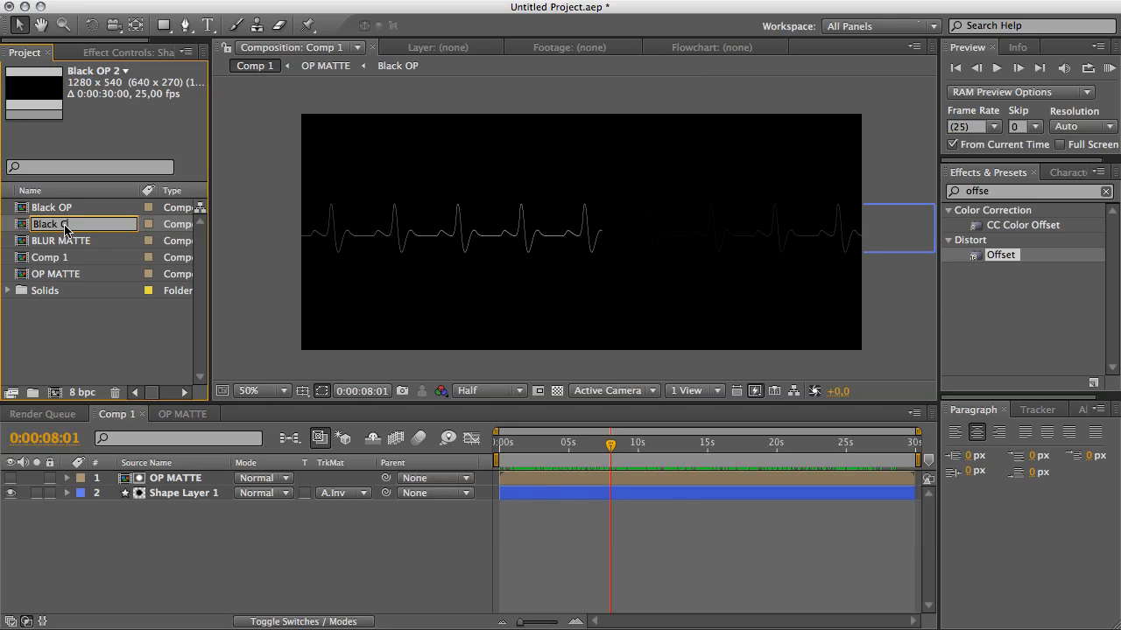
pyautogui.write('L')
pyautogui.press('Return')
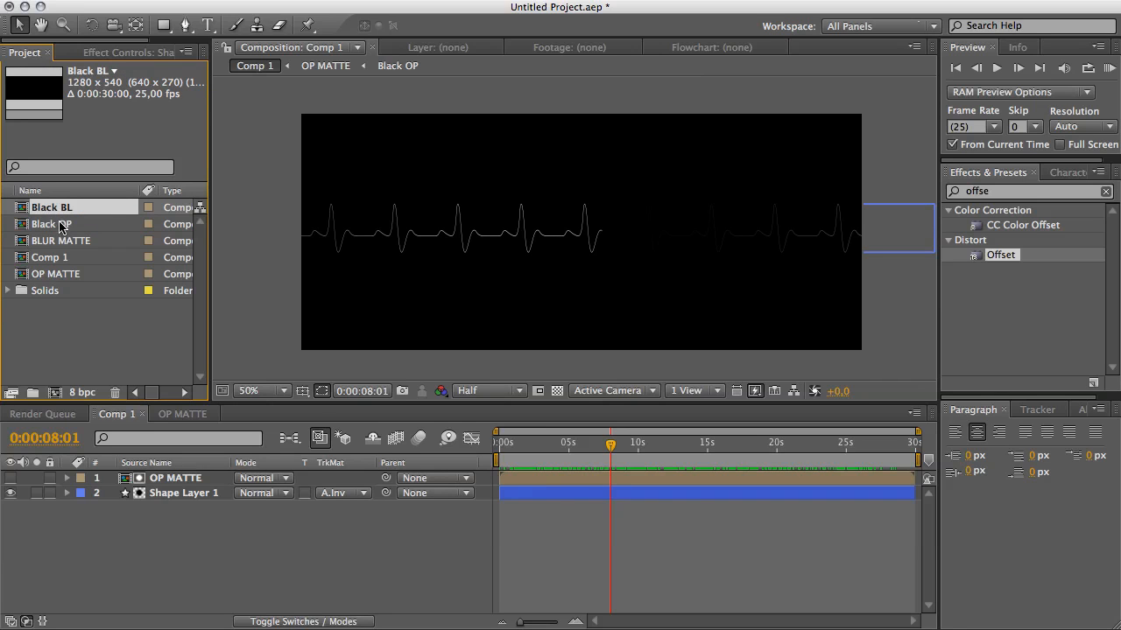
# Open the BLUR MATTE composition and replace its Black OP layer with the Black BL composition.
pyautogui.click(69, 246)
pyautogui.doubleClick(69, 247)
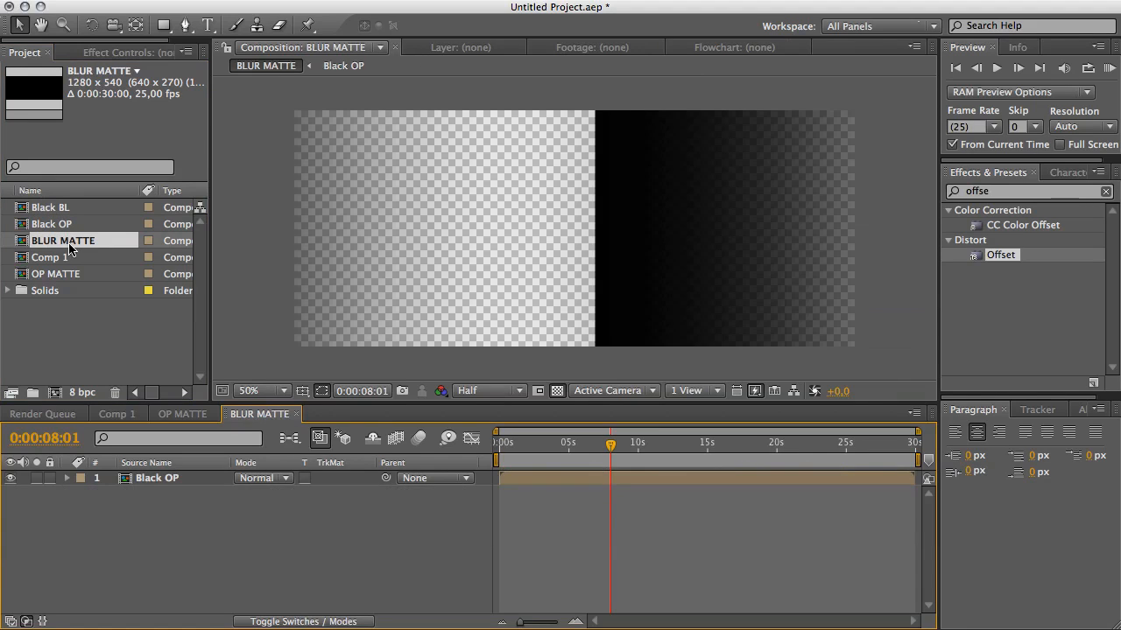
pyautogui.click(172, 484)
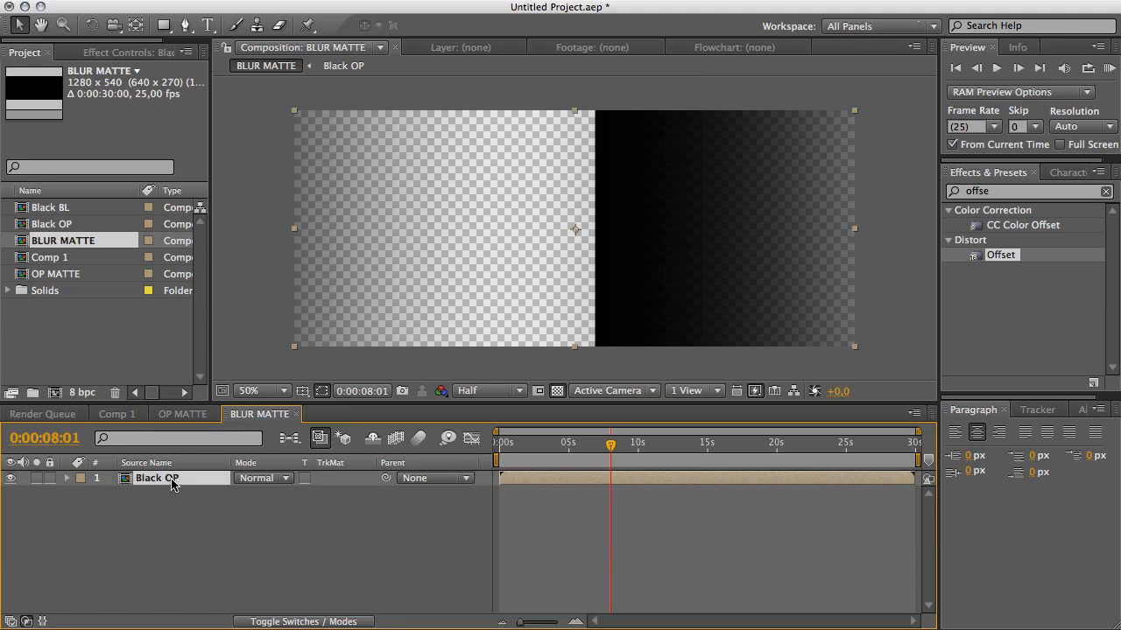
pyautogui.click(64, 210)
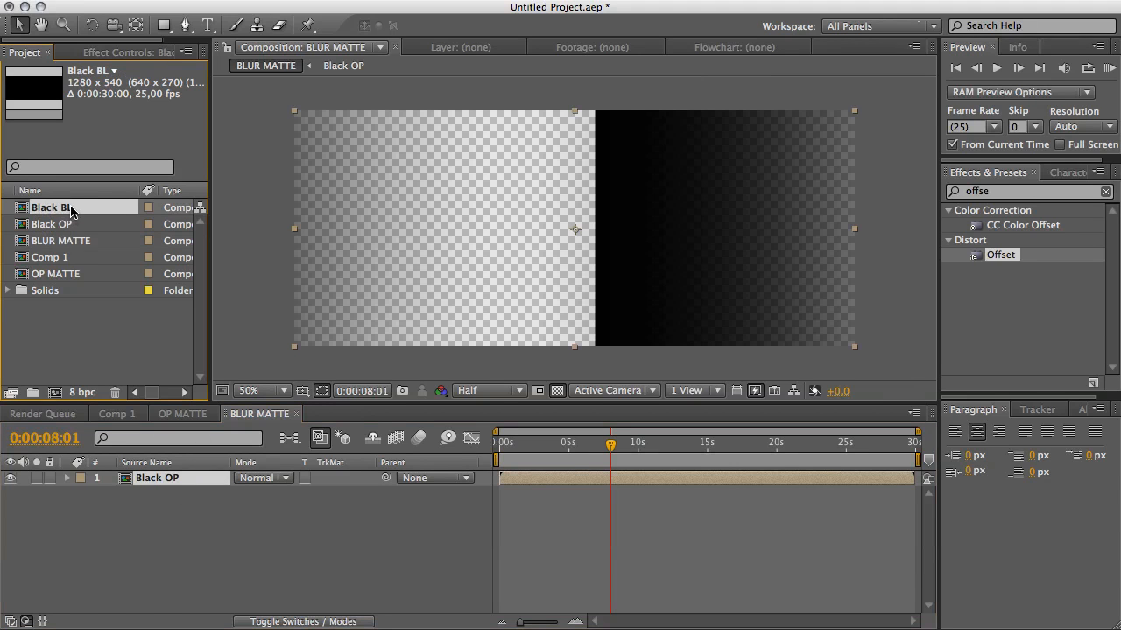
pyautogui.moveTo(72, 207); pyautogui.dragTo(173, 479)
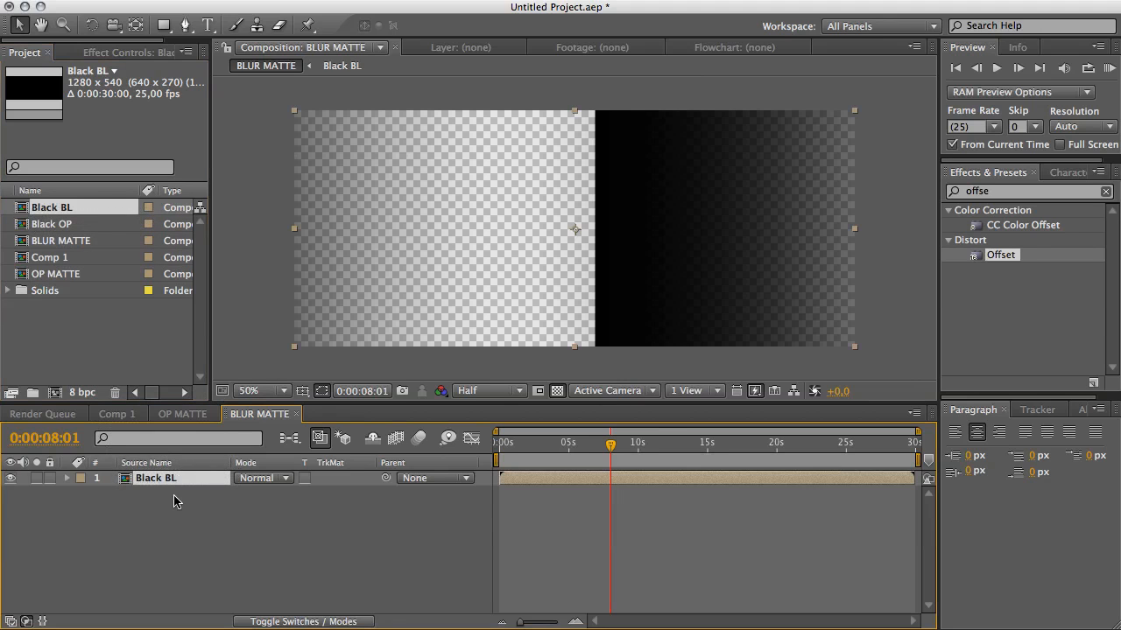
pyautogui.click(176, 501)
pyautogui.click(158, 480)
pyautogui.click(64, 211)
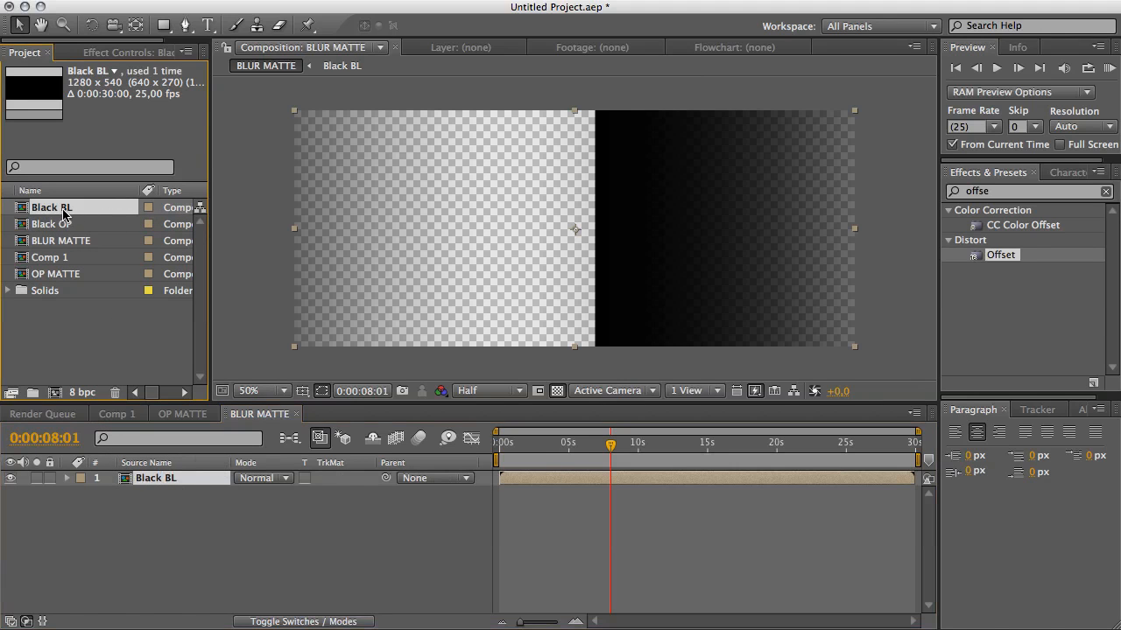
# Open the Black BL composition at the start and set Mask 1's mode to Add and its feather to 0 pixels.
pyautogui.click(523, 504)
pyautogui.moveTo(501, 444)
pyautogui.mouseDown()
pyautogui.moveTo(862, 473)
pyautogui.moveTo(498, 449)
pyautogui.mouseUp()
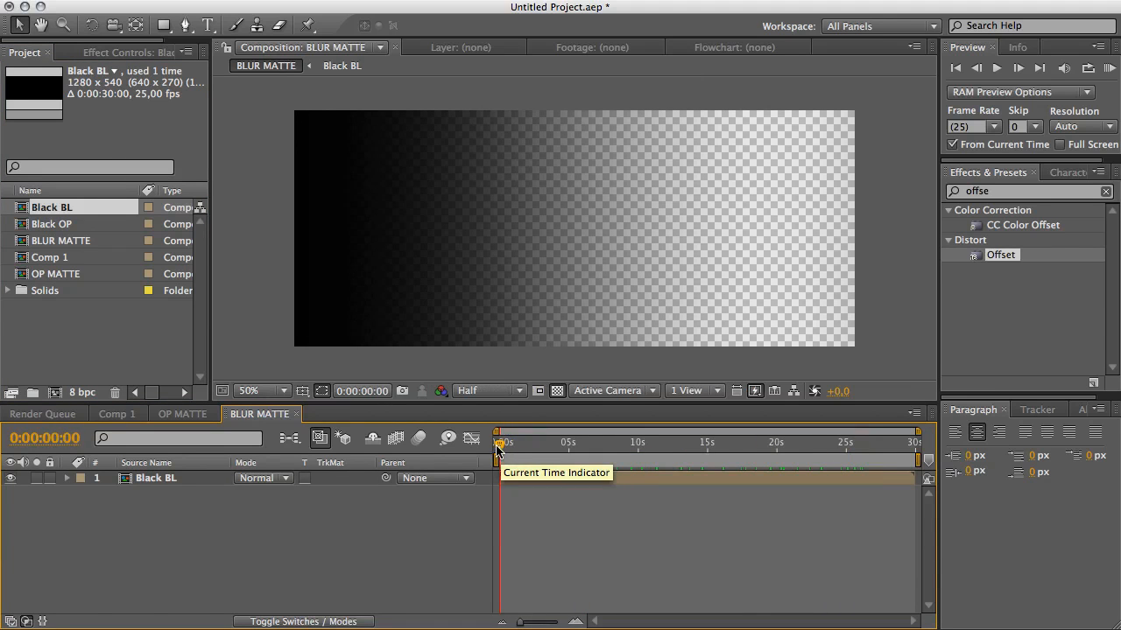
pyautogui.click(161, 481)
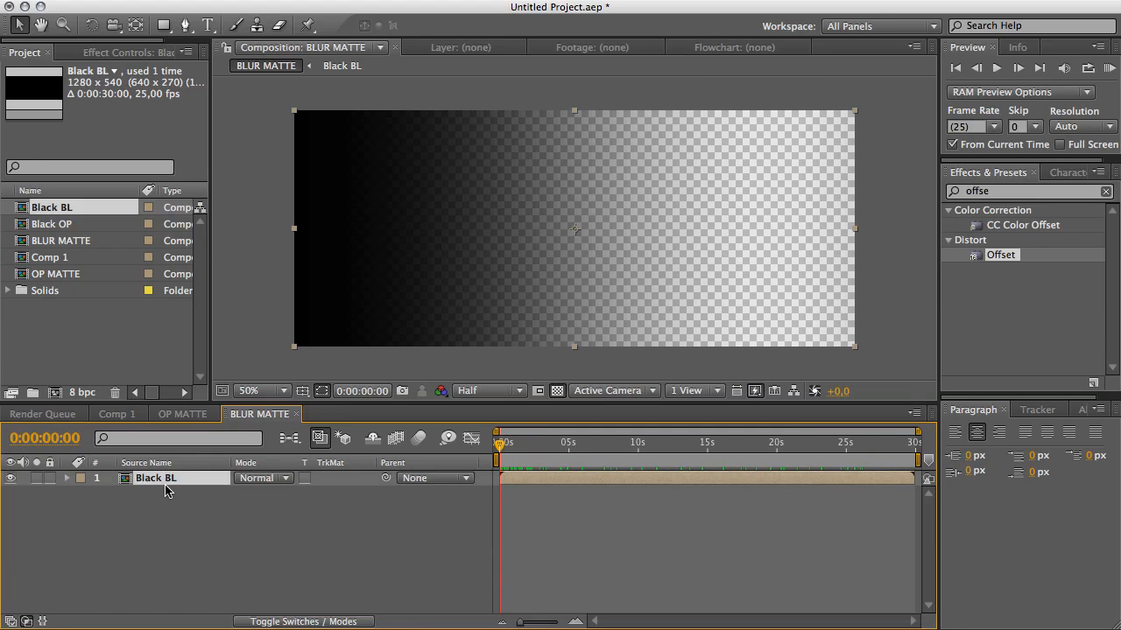
pyautogui.doubleClick(167, 481)
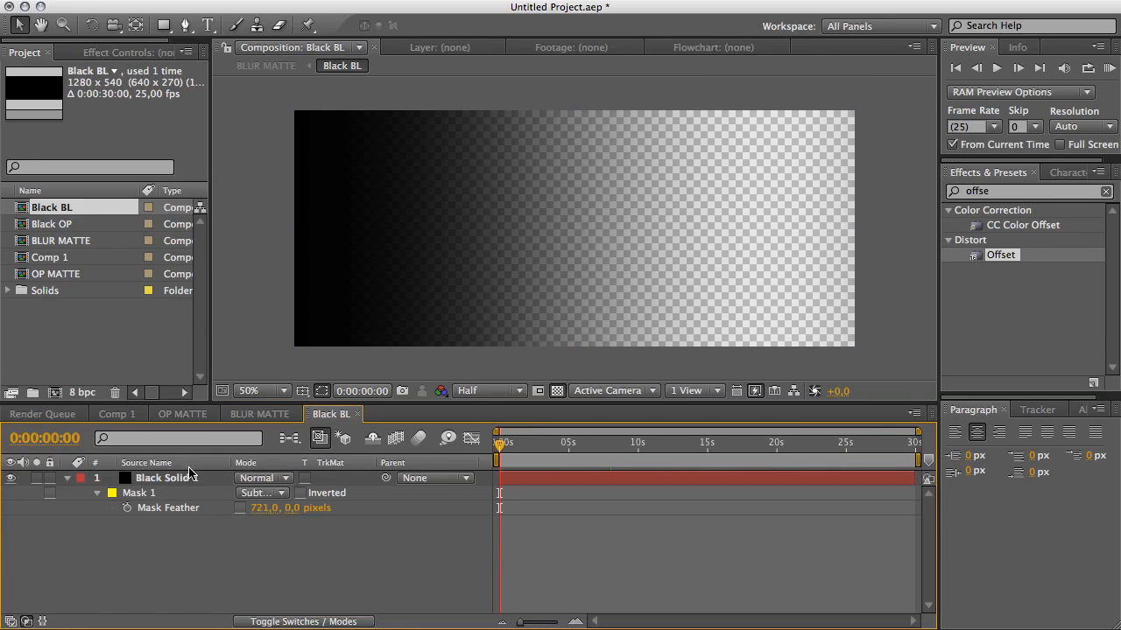
pyautogui.click(141, 494)
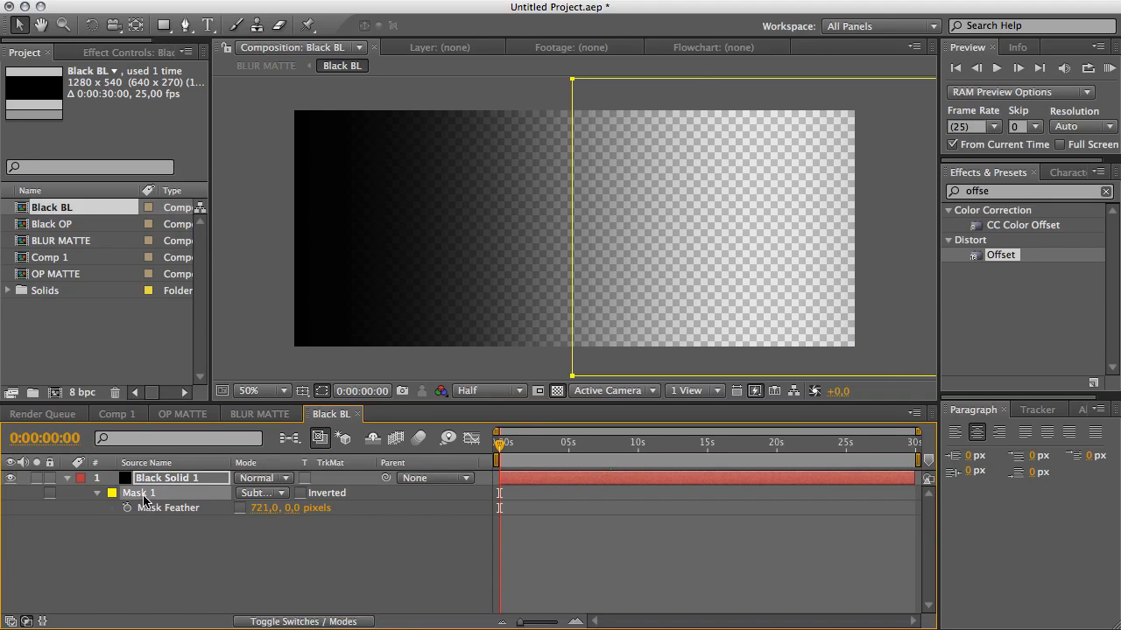
pyautogui.click(262, 494)
pyautogui.click(252, 477)
pyautogui.click(256, 509)
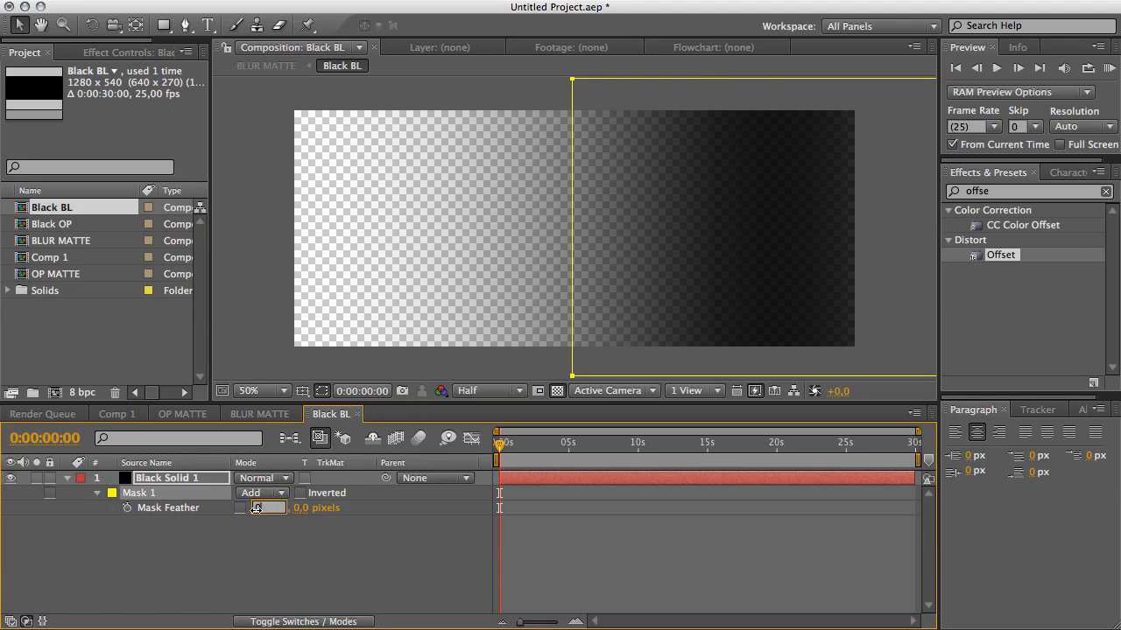
pyautogui.write('0')
pyautogui.press('Return')
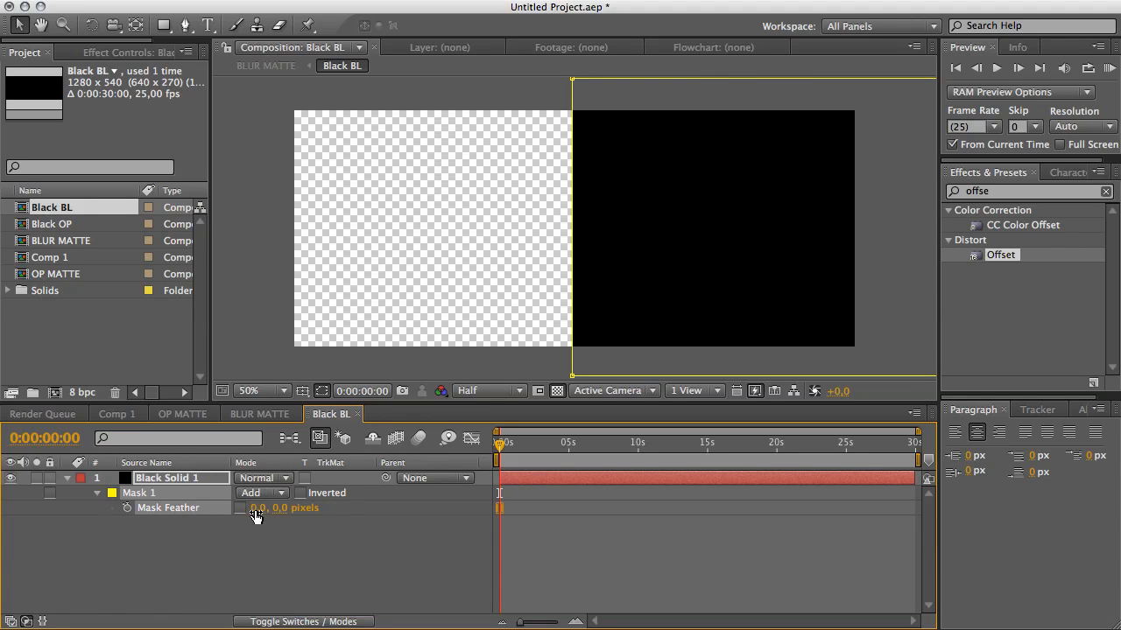
# Move the mask's left edge to the composition's right edge and set its feather to 14 pixels.
pyautogui.click(574, 377)
pyautogui.moveTo(574, 227); pyautogui.dragTo(852, 283)
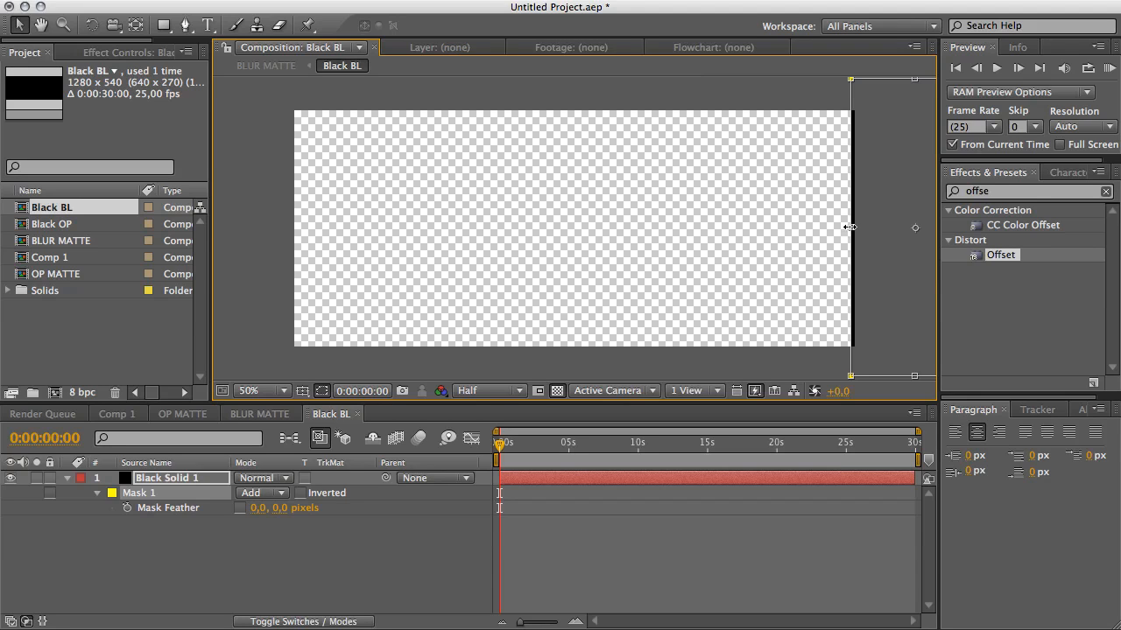
pyautogui.moveTo(848, 227); pyautogui.dragTo(850, 227)
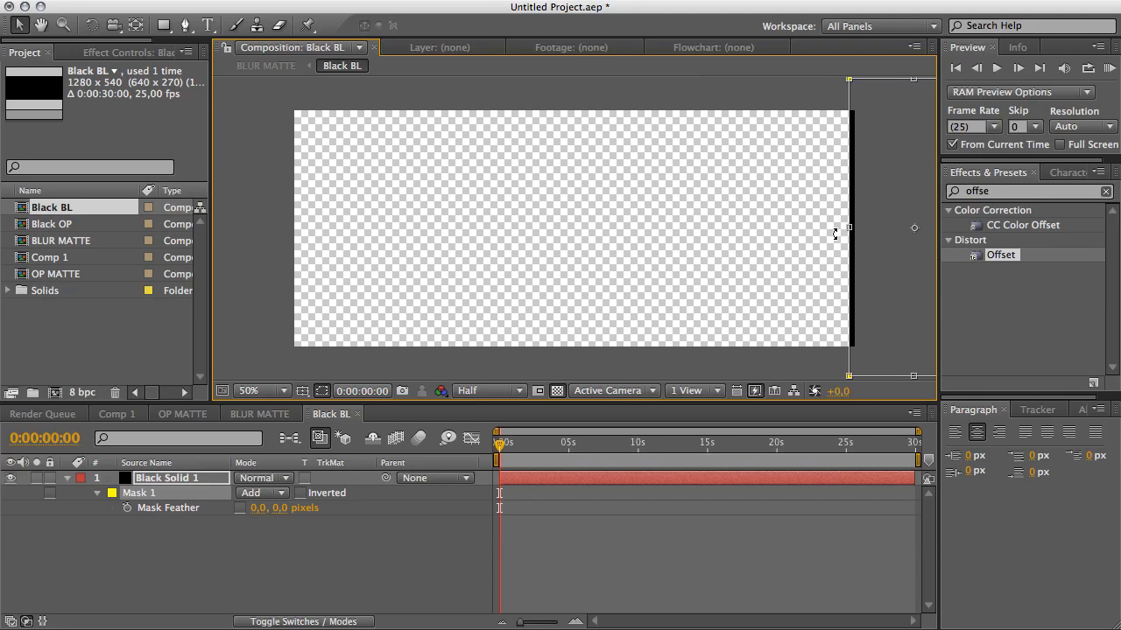
pyautogui.moveTo(257, 508); pyautogui.dragTo(271, 508)
pyautogui.click(378, 585)
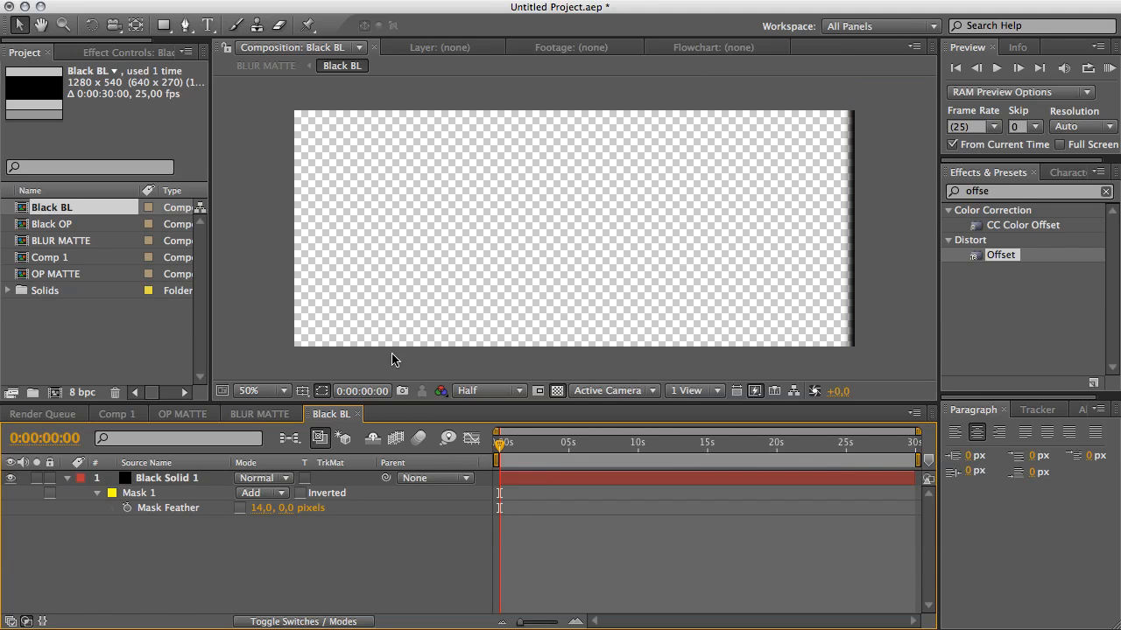
# Scrub the BLUR MATTE timeline to review the moving matte.
pyautogui.click(263, 414)
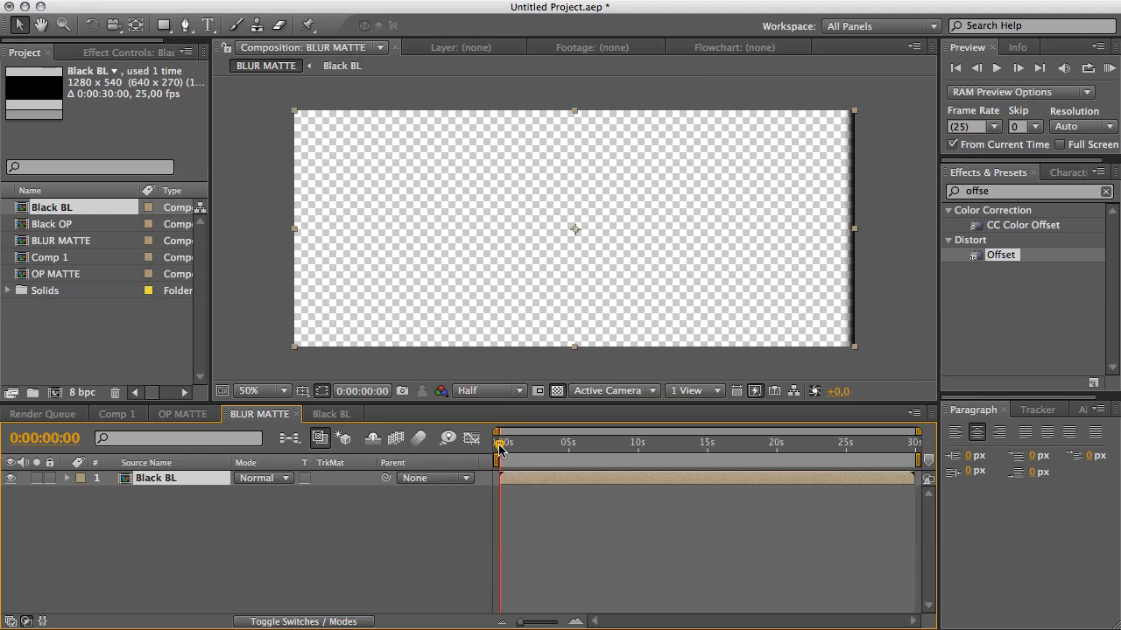
pyautogui.moveTo(499, 443); pyautogui.dragTo(834, 479)
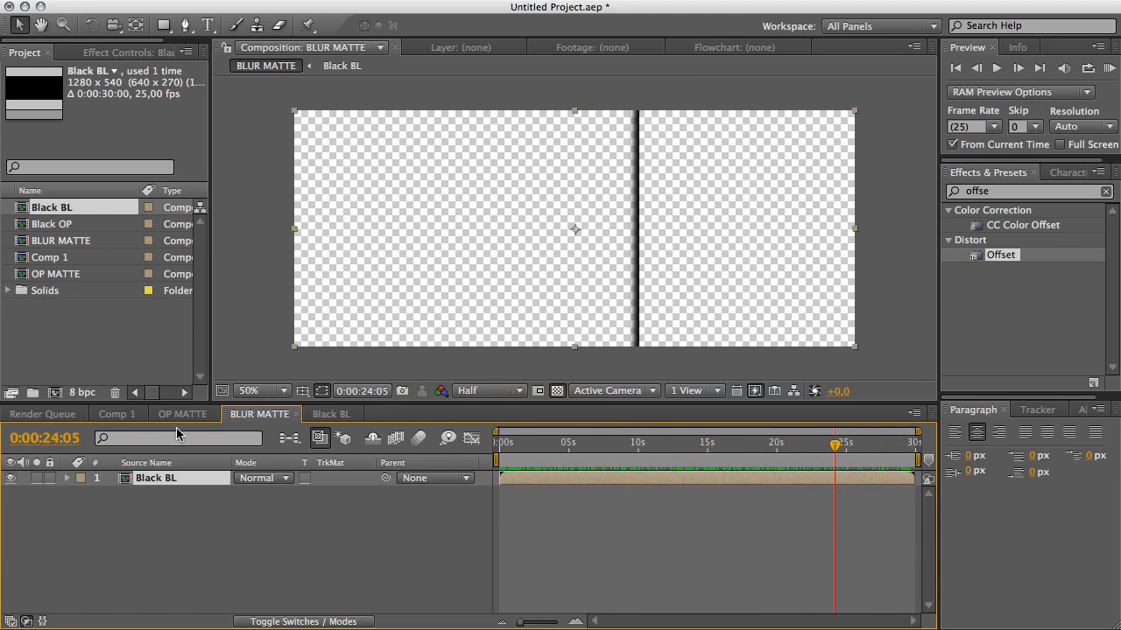
# Add the BLUR MATTE composition as the top layer of Comp 1.
pyautogui.click(114, 414)
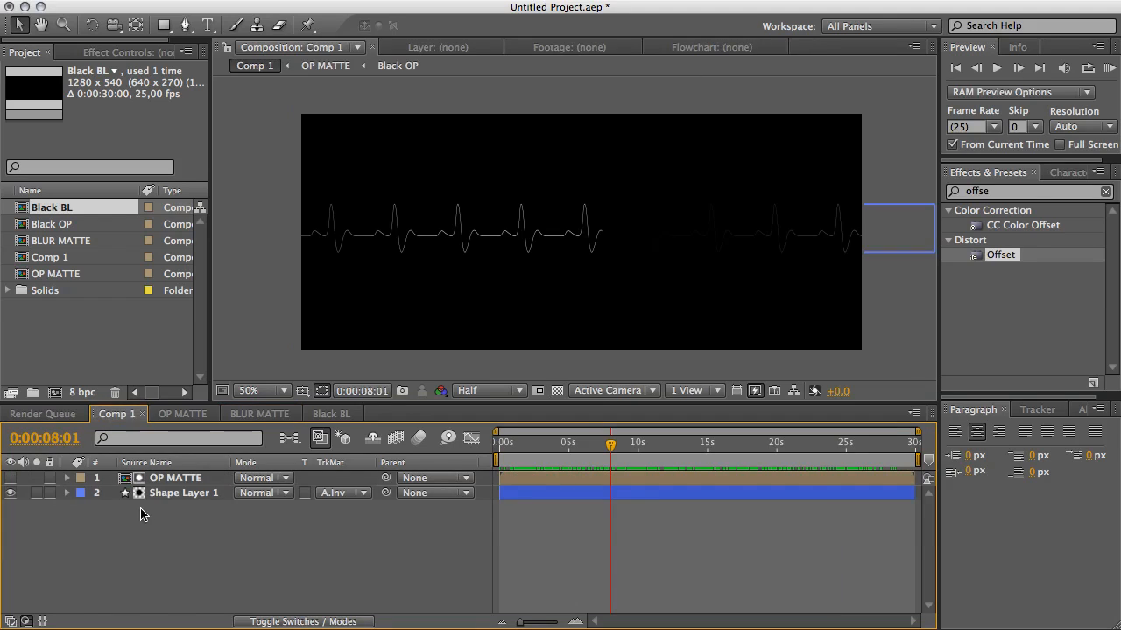
pyautogui.click(68, 241)
pyautogui.moveTo(75, 243); pyautogui.dragTo(131, 477)
pyautogui.click(218, 548)
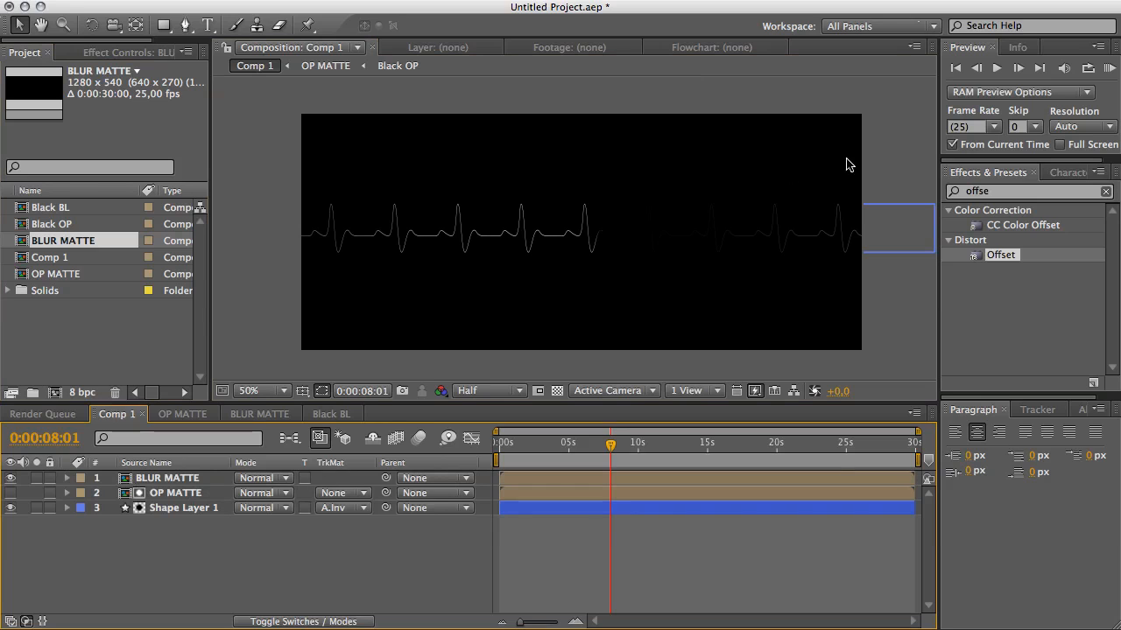
# Search the effects for fast blur and apply Fast Blur to the BLUR MATTE layer.
pyautogui.click(1005, 192)
pyautogui.press('BackSpace')
pyautogui.press('BackSpace')
pyautogui.press('BackSpace')
pyautogui.press('BackSpace')
pyautogui.press('BackSpace')
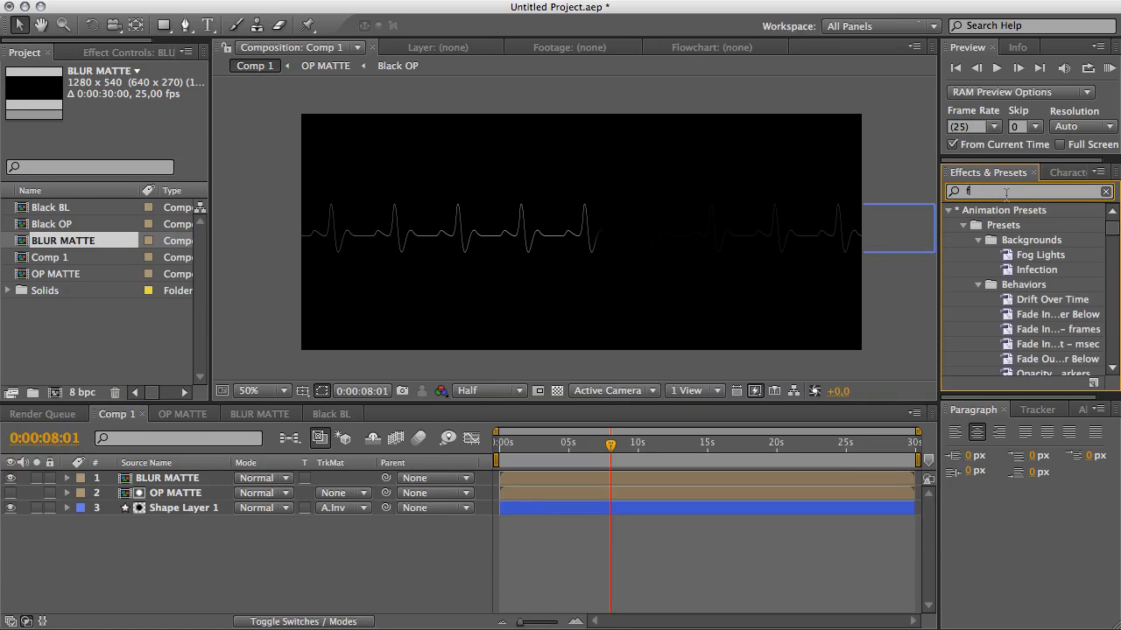
pyautogui.write('fast bl')
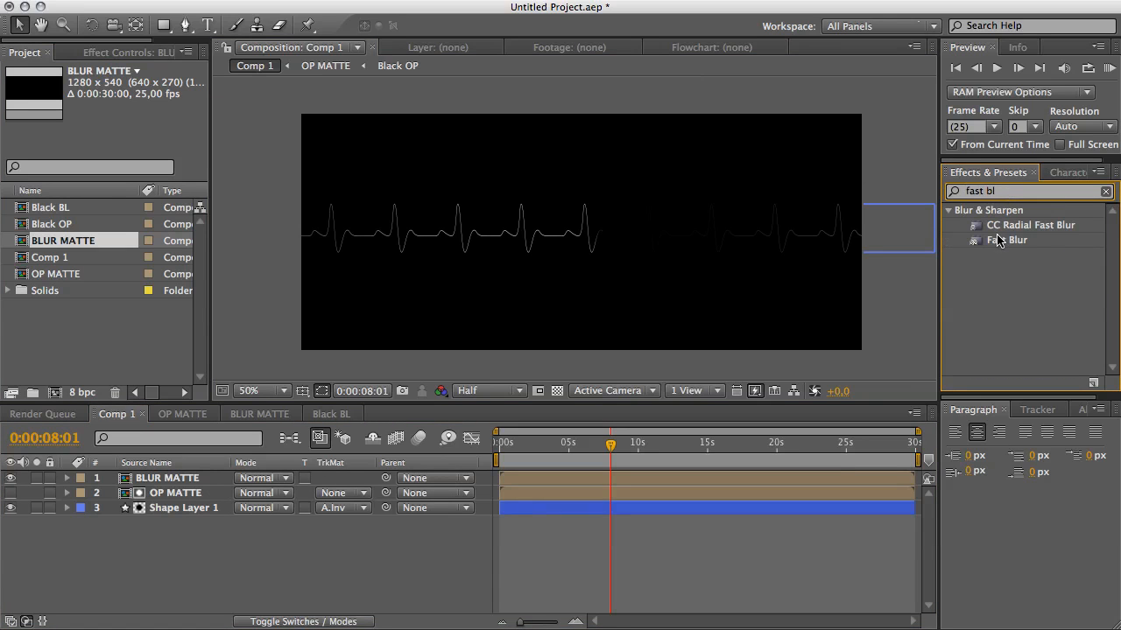
pyautogui.moveTo(1006, 240); pyautogui.dragTo(180, 479)
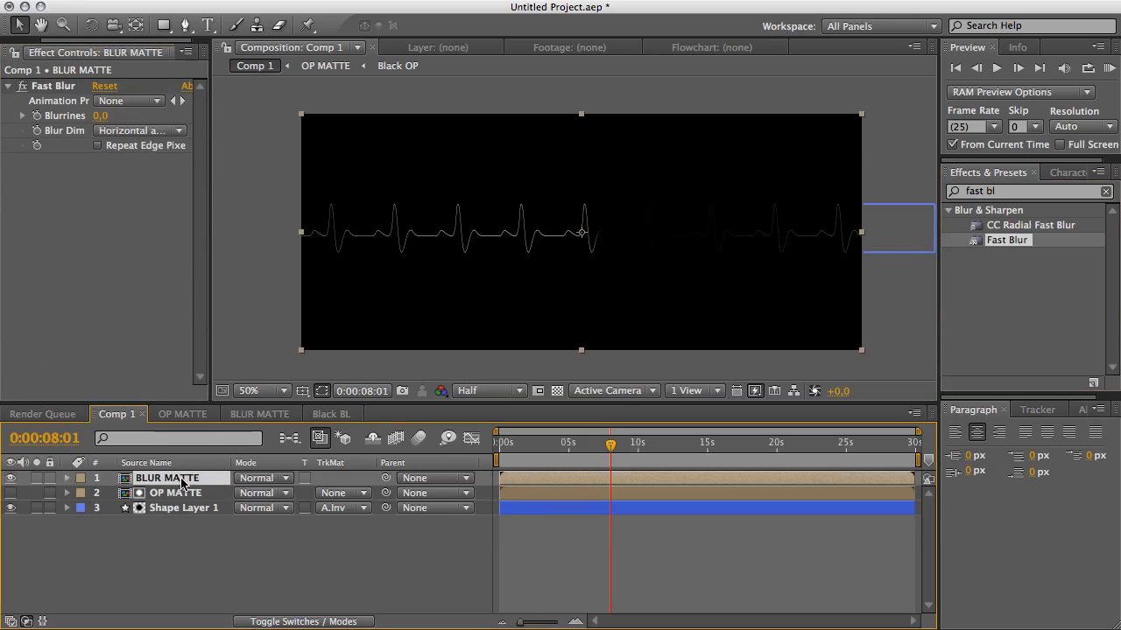
# Make the BLUR MATTE layer an adjustment layer.
pyautogui.click(341, 622)
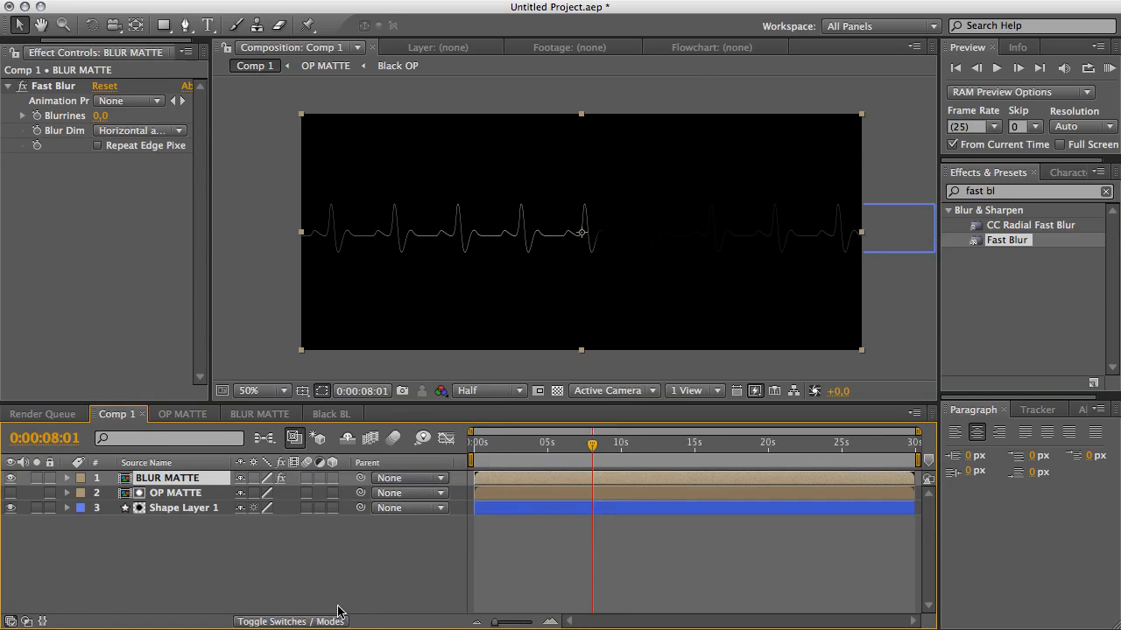
pyautogui.click(320, 477)
pyautogui.press('.')
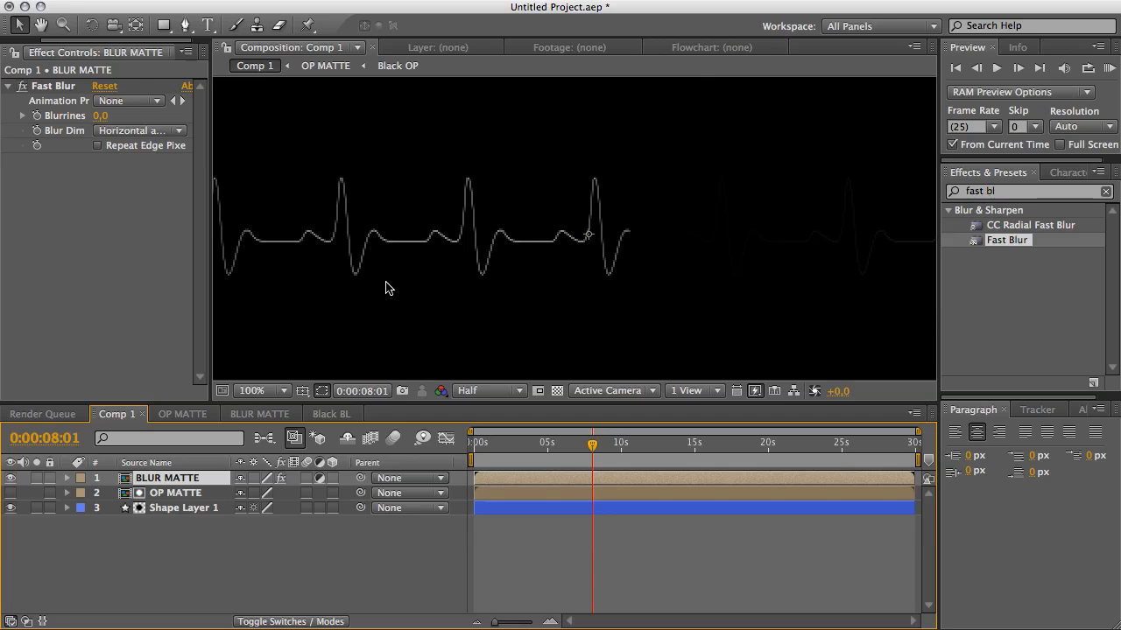
# Switch the viewer to Full resolution and set Fast Blur's Blurriness to 4.
pyautogui.click(486, 386)
pyautogui.click(477, 428)
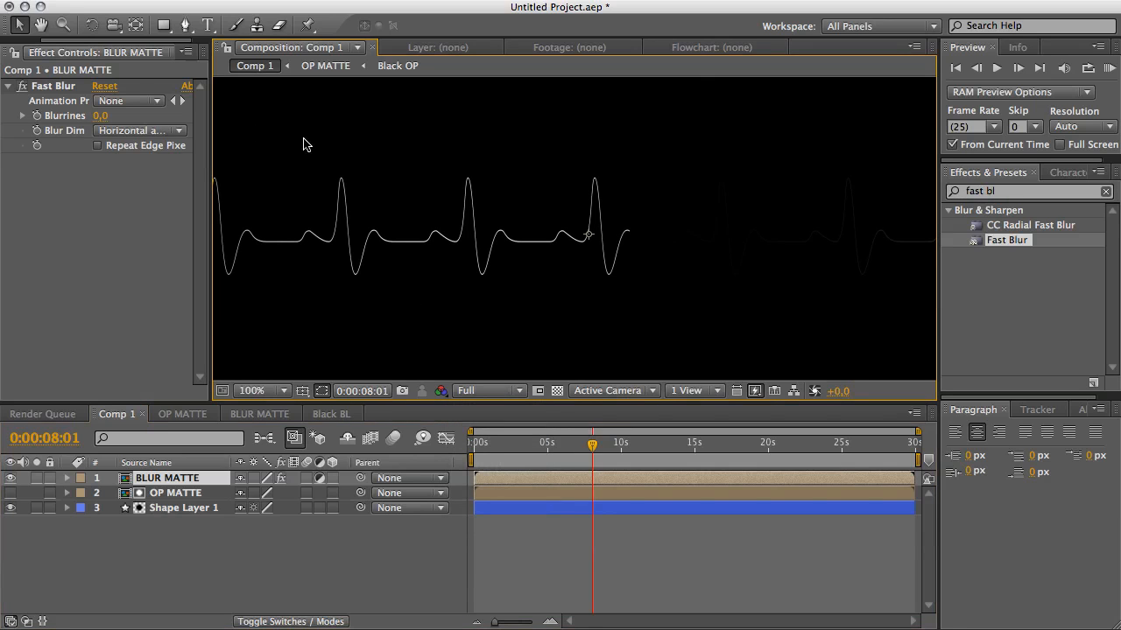
pyautogui.click(99, 116)
pyautogui.moveTo(99, 116); pyautogui.dragTo(99, 116)
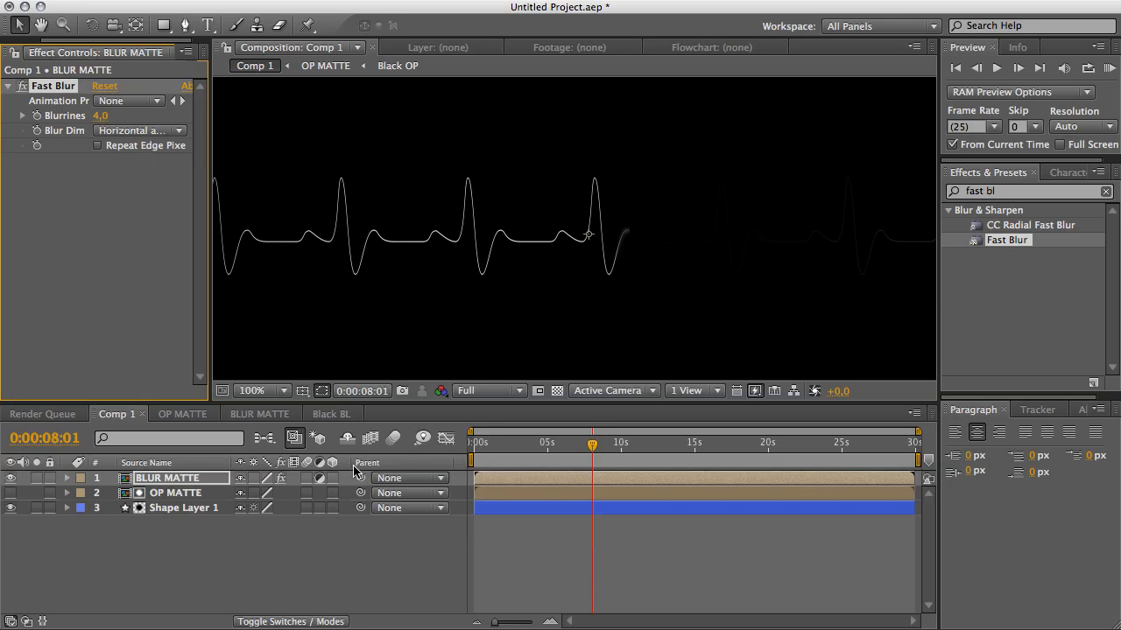
# Pre-compose all three layers of Comp 1 into a new composition named Line.
pyautogui.click(346, 536)
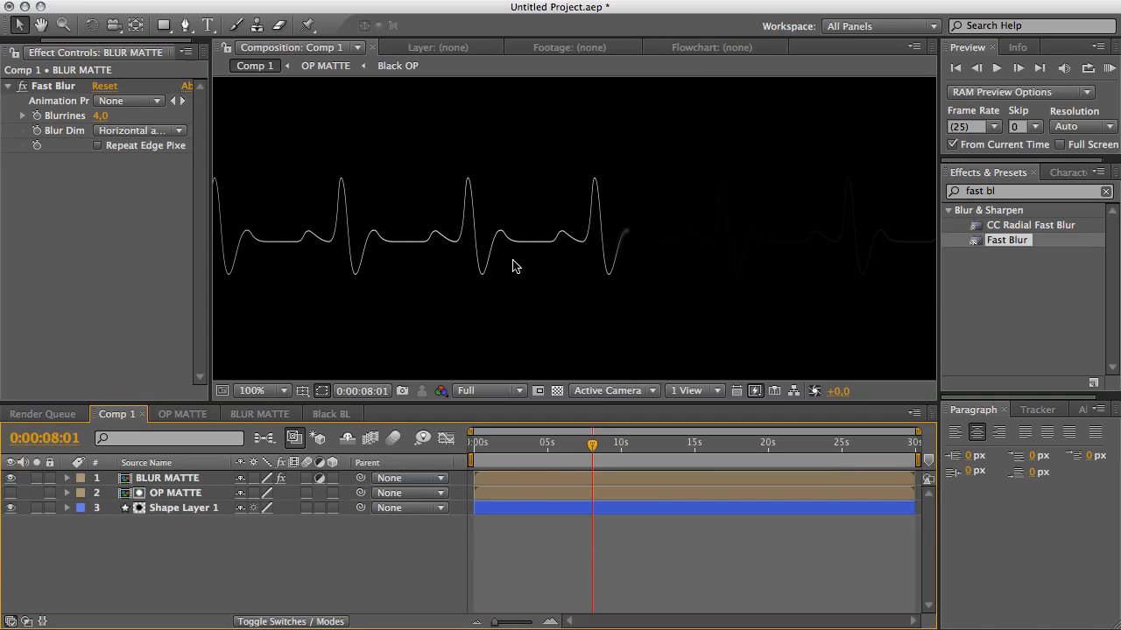
pyautogui.scroll(2, 514, 267)
pyautogui.scroll(-5, 514, 267)
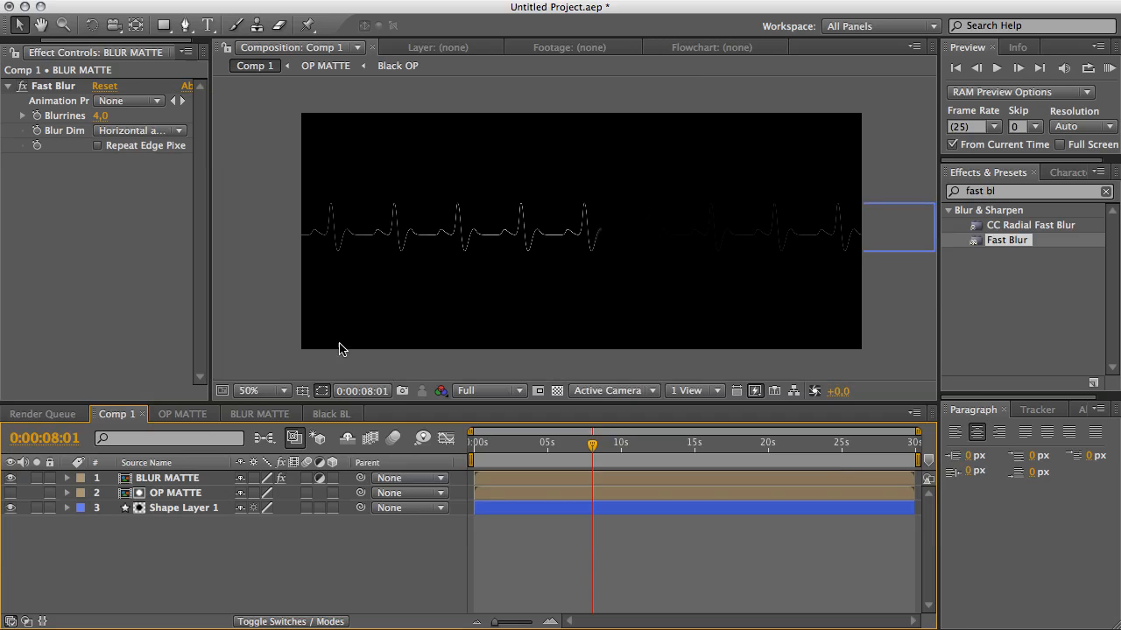
pyautogui.click(188, 508)
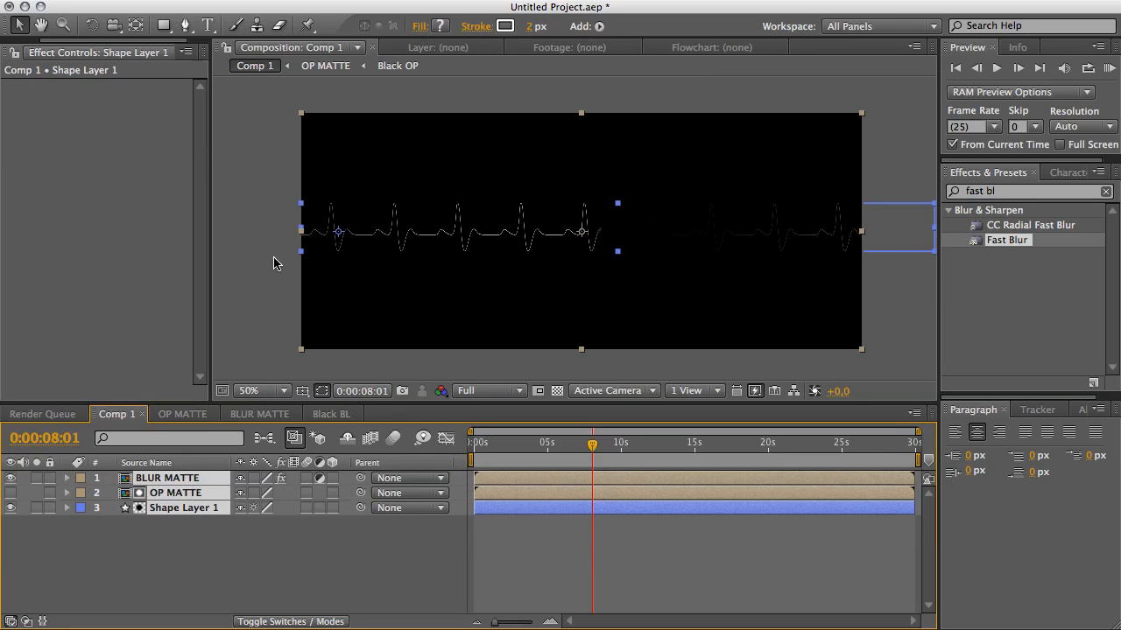
pyautogui.rightClick(298, 232)
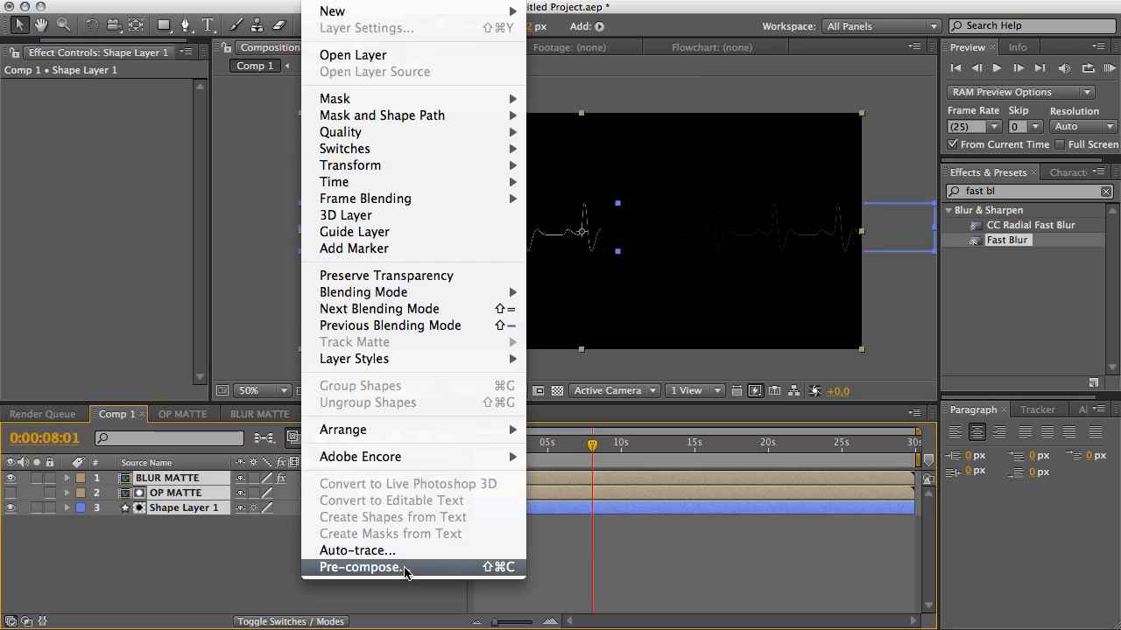
pyautogui.click(408, 571)
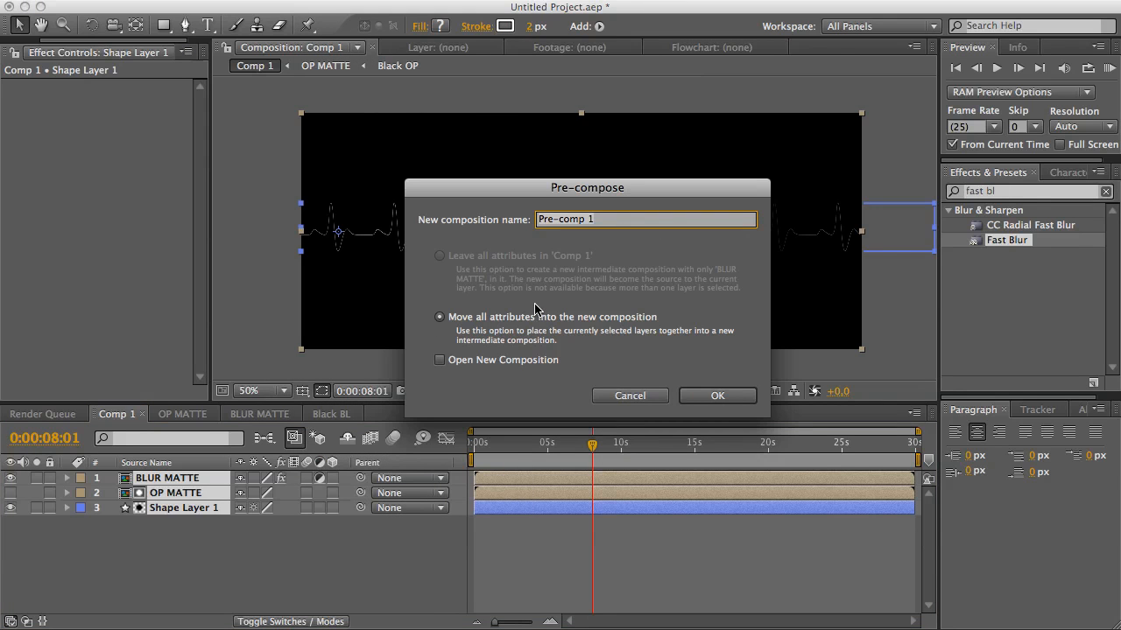
pyautogui.write('Line')
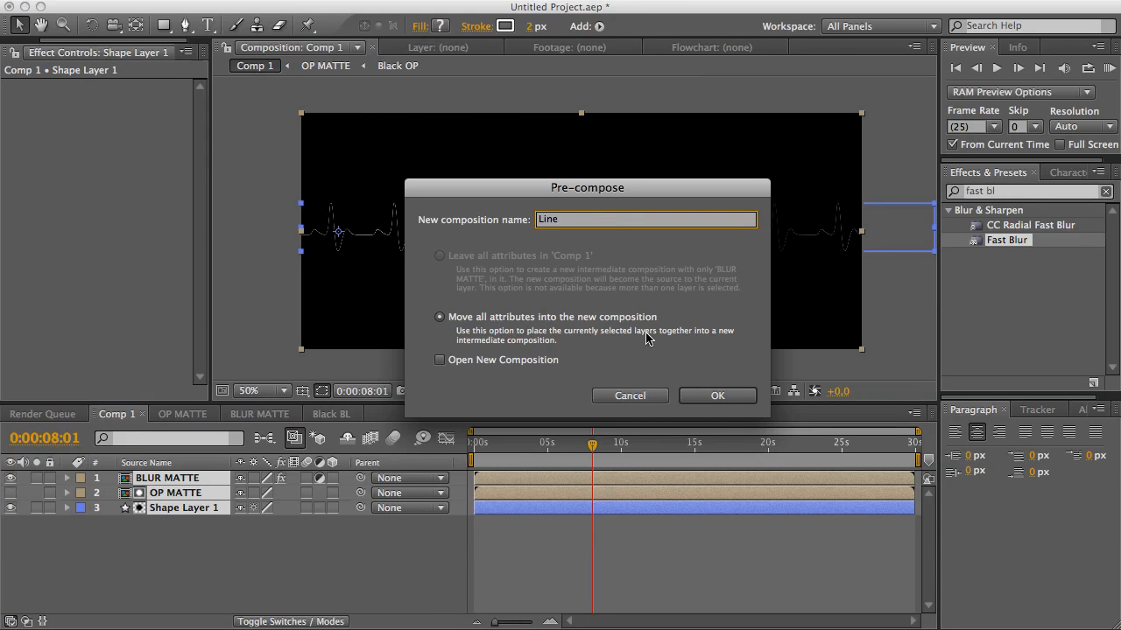
pyautogui.click(738, 394)
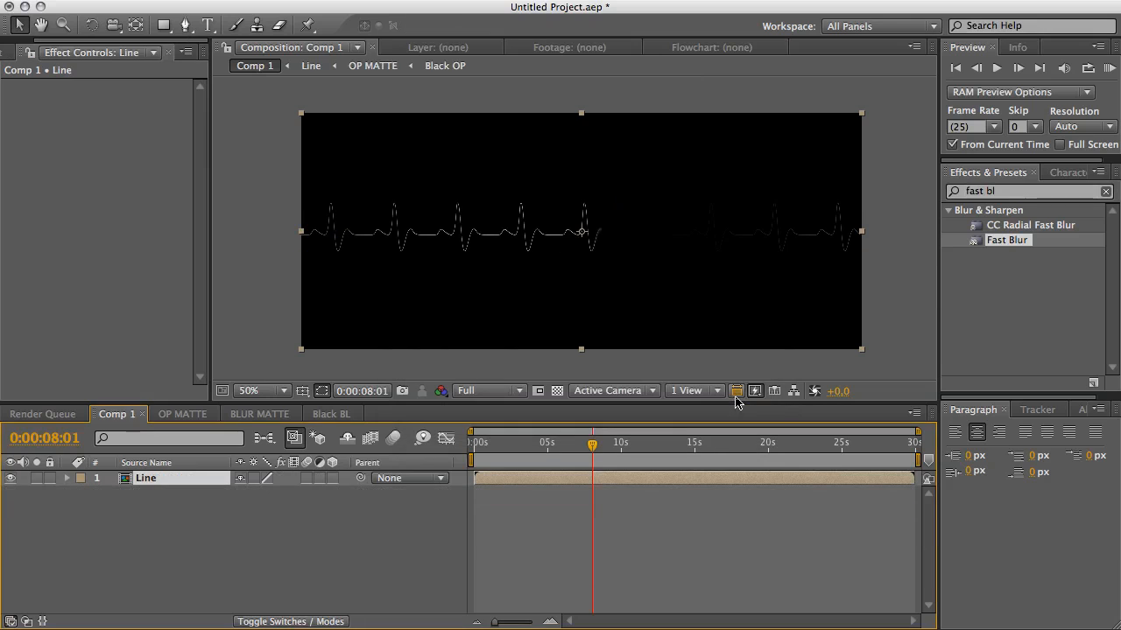
# Search the effects for glow and apply the Stylize Glow effect to the Line layer.
pyautogui.click(232, 499)
pyautogui.click(161, 478)
pyautogui.click(1016, 194)
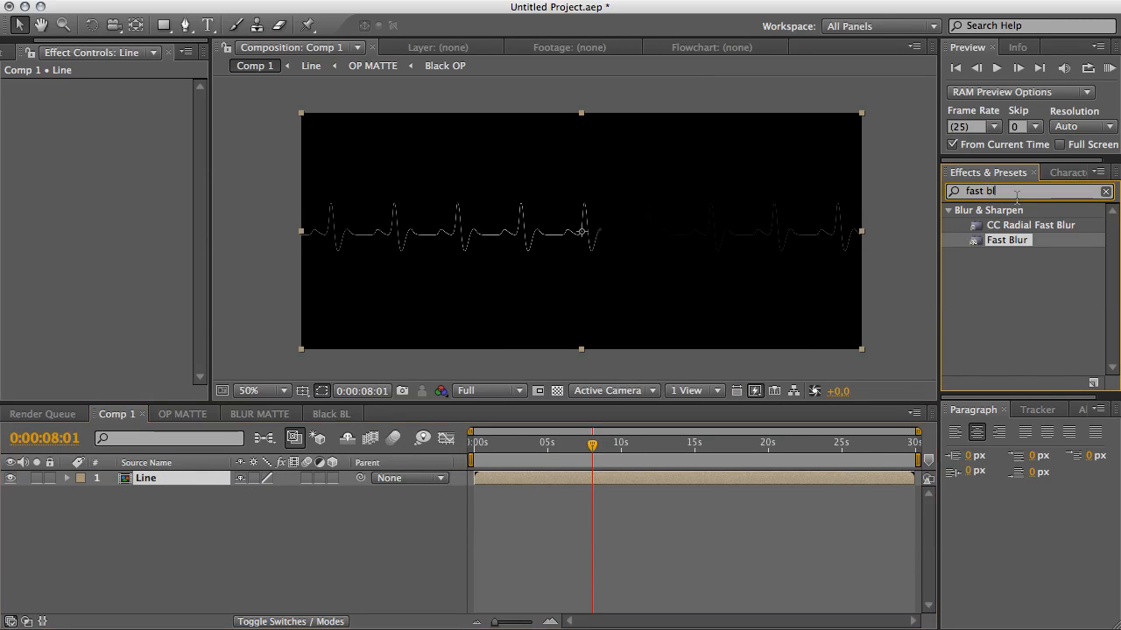
pyautogui.write('fast bl')
pyautogui.press('BackSpace')
pyautogui.press('BackSpace')
pyautogui.press('BackSpace')
pyautogui.press('BackSpace')
pyautogui.press('BackSpace')
pyautogui.press('BackSpace')
pyautogui.press('BackSpace')
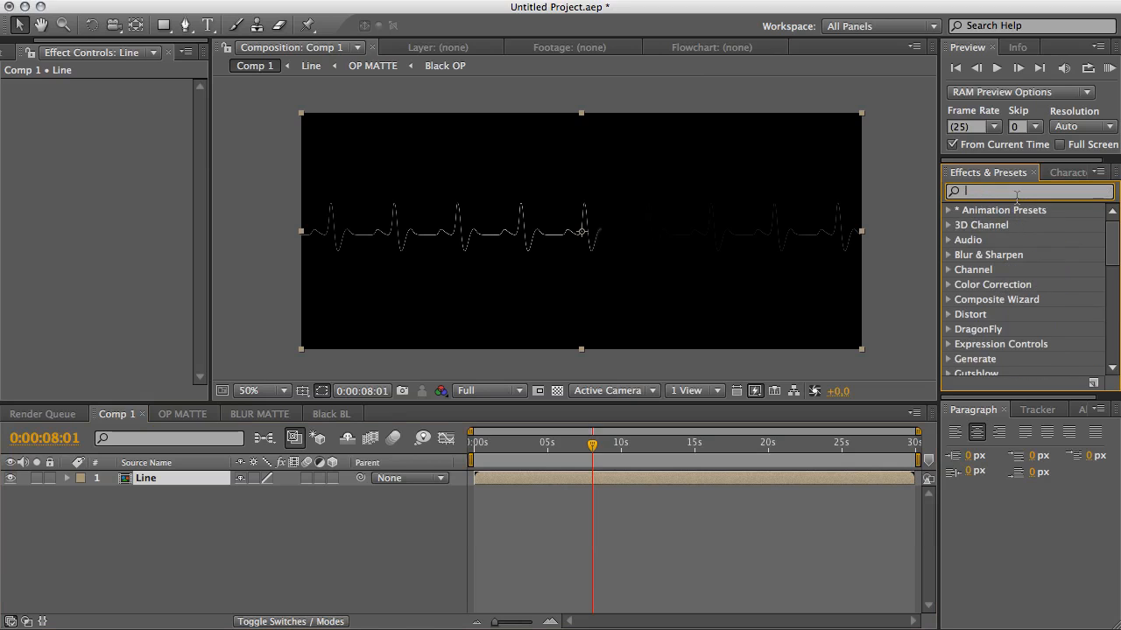
pyautogui.write('glow')
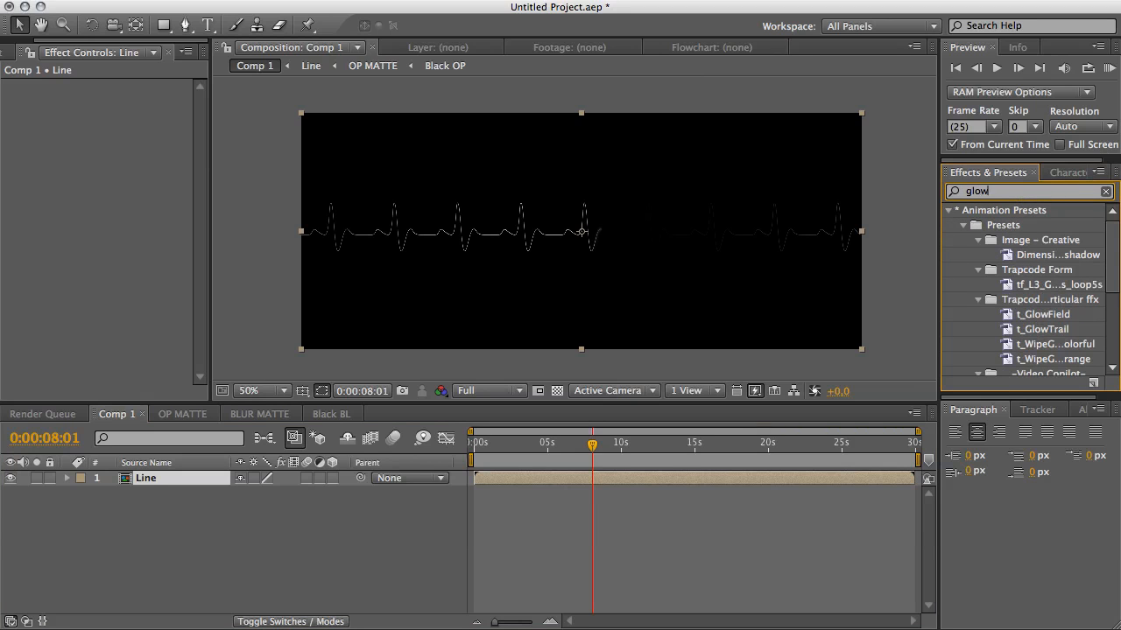
pyautogui.moveTo(1113, 247); pyautogui.dragTo(1111, 299)
pyautogui.moveTo(1001, 360); pyautogui.dragTo(748, 300)
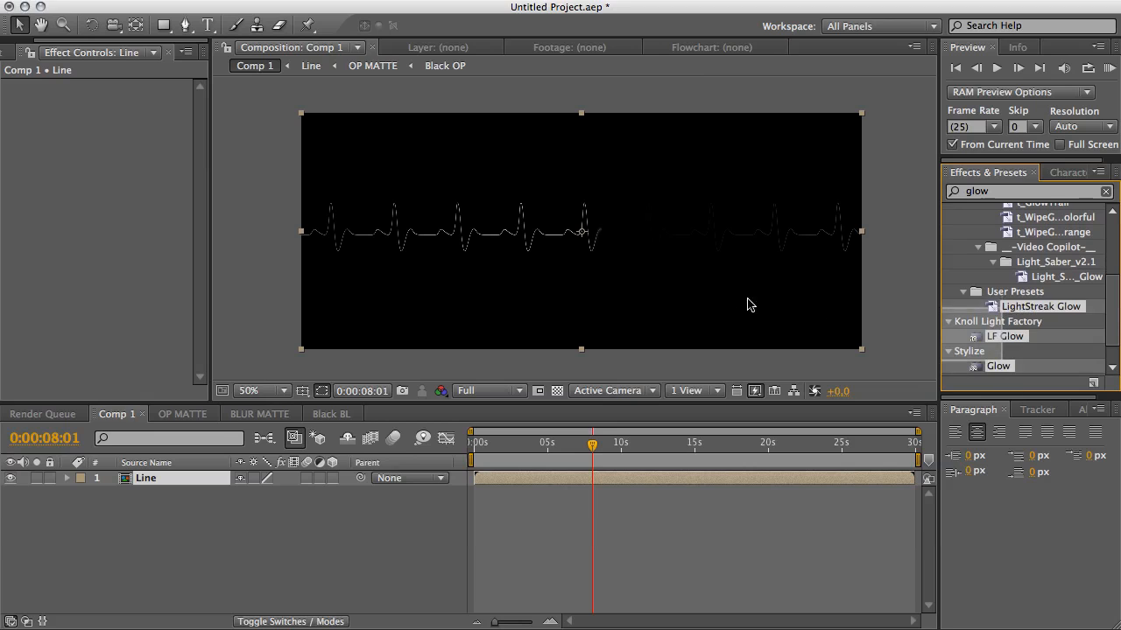
pyautogui.click(995, 364)
pyautogui.moveTo(1000, 367); pyautogui.dragTo(679, 299)
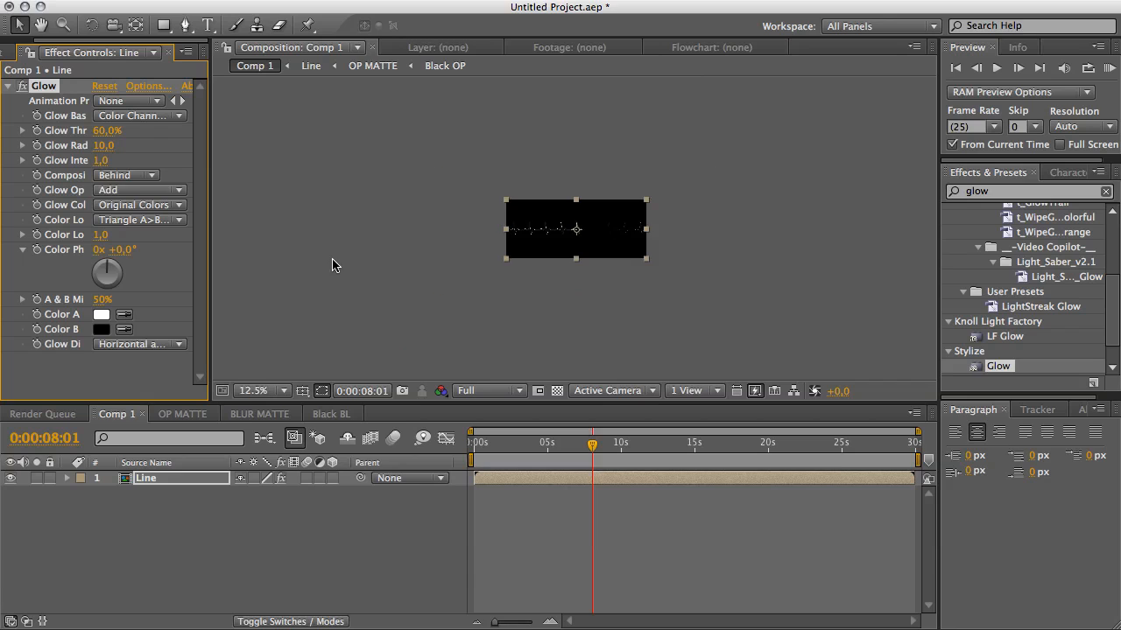
# Set the Glow Colors option to A & B Colors.
pyautogui.press('.')
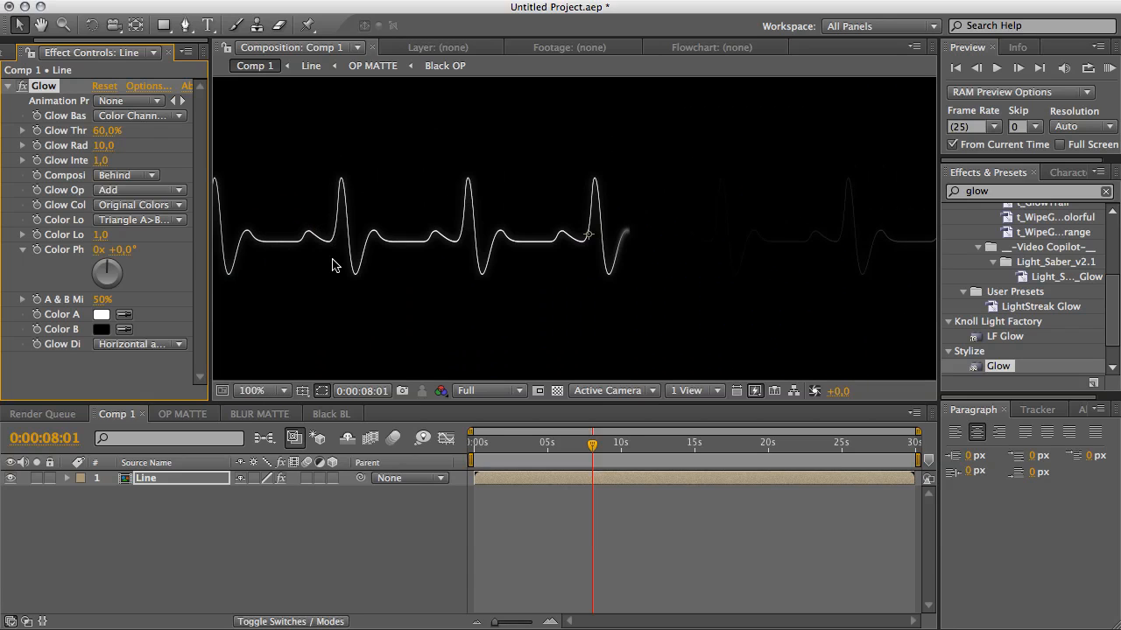
pyautogui.click(490, 390)
pyautogui.click(487, 432)
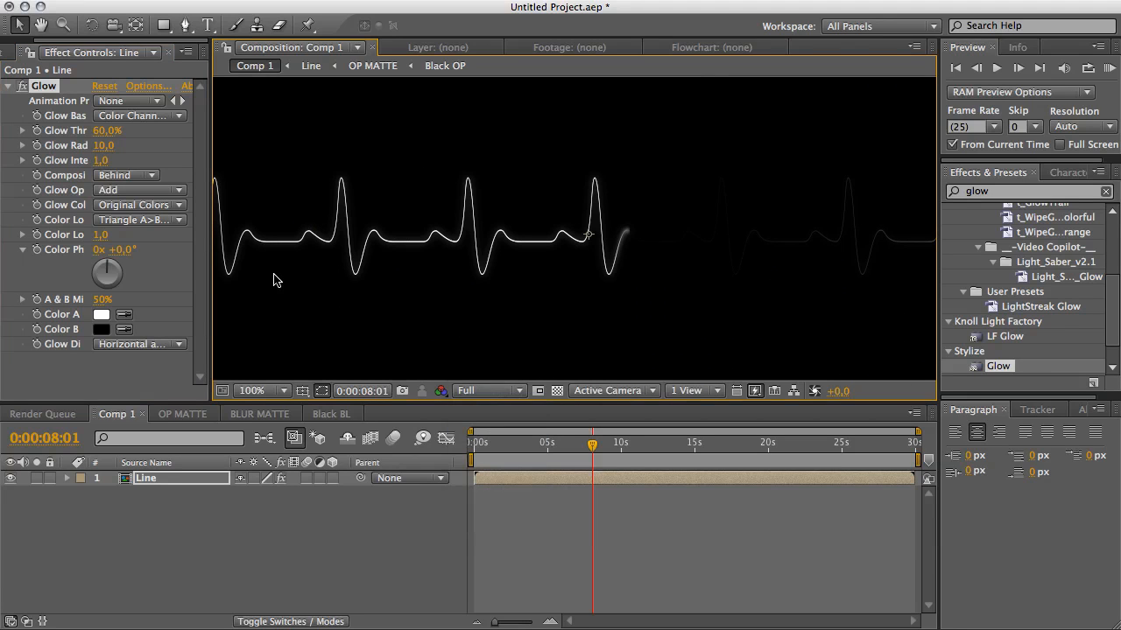
pyautogui.click(127, 205)
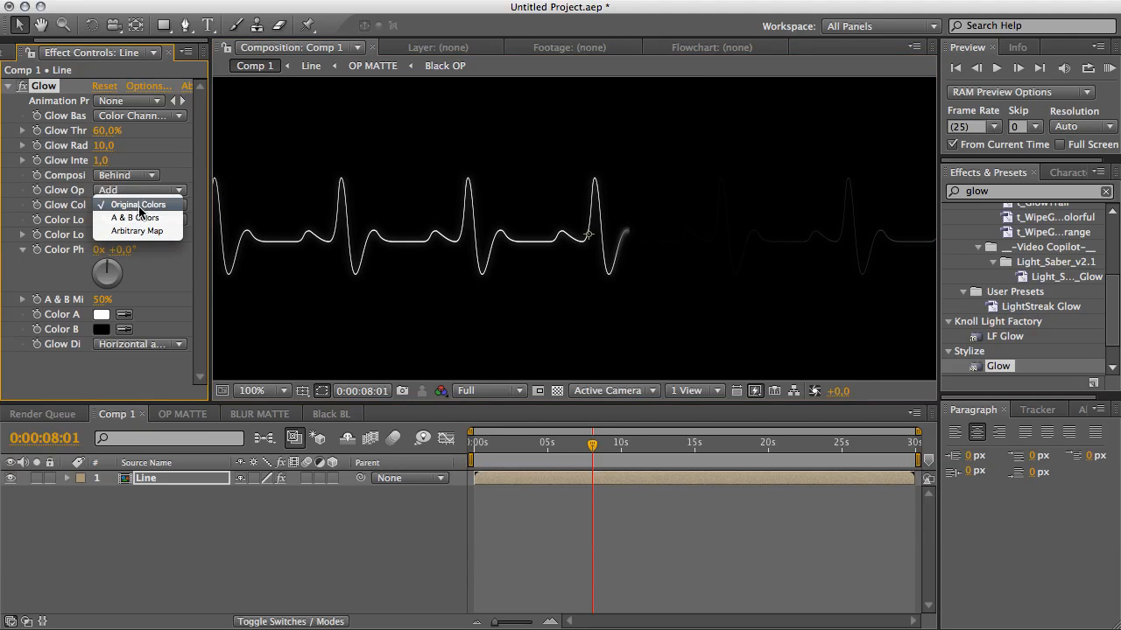
pyautogui.click(143, 218)
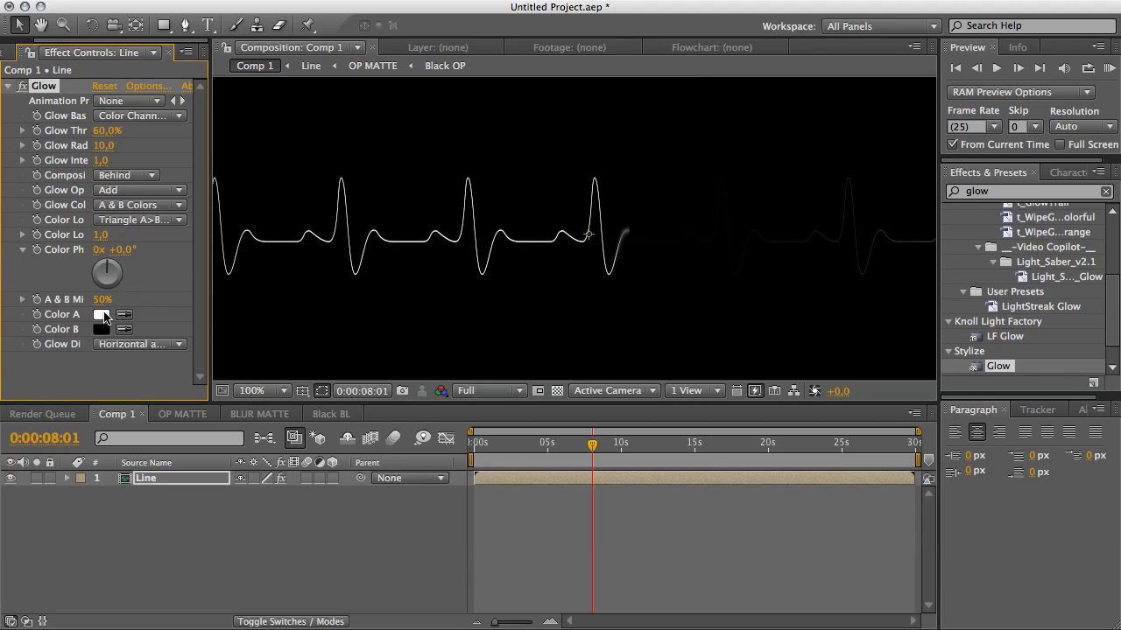
# Set Glow Color A to a light blue and Color B to blue 5780F4.
pyautogui.click(102, 315)
pyautogui.moveTo(423, 337); pyautogui.dragTo(424, 331)
pyautogui.moveTo(375, 259); pyautogui.dragTo(277, 235)
pyautogui.click(536, 237)
pyautogui.click(101, 329)
pyautogui.moveTo(423, 333); pyautogui.dragTo(424, 317)
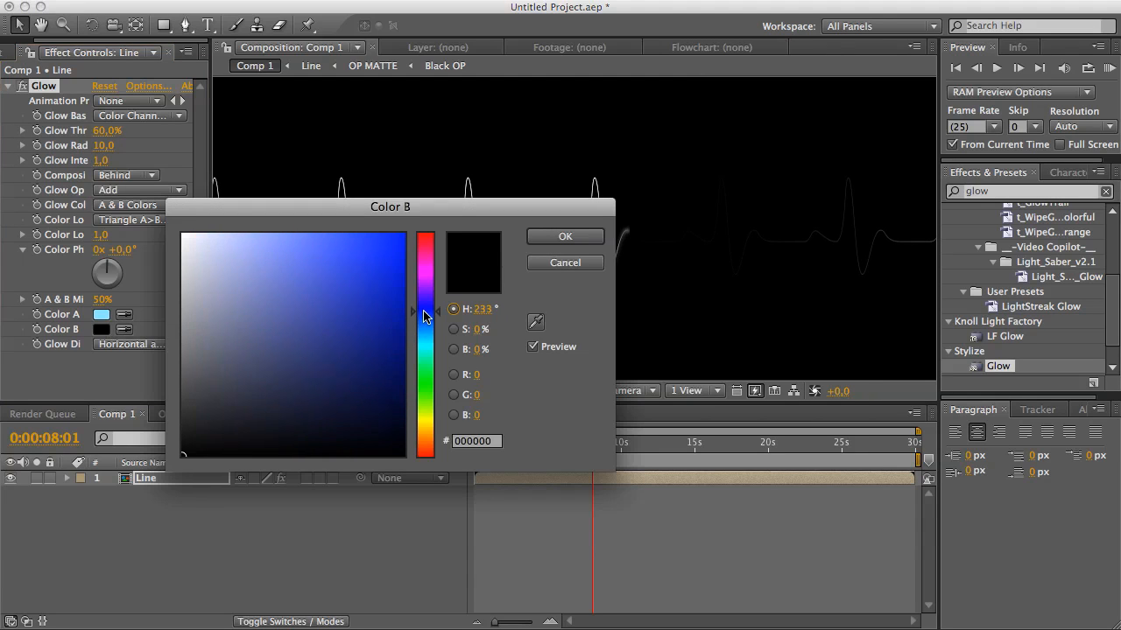
pyautogui.moveTo(299, 253); pyautogui.dragTo(324, 242)
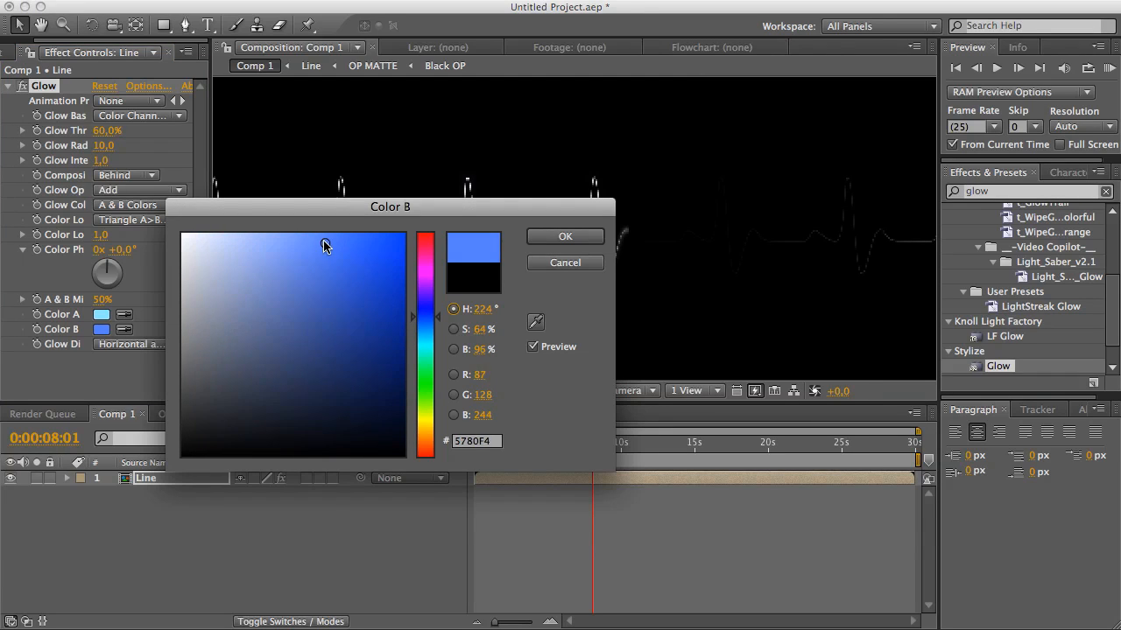
pyautogui.click(564, 237)
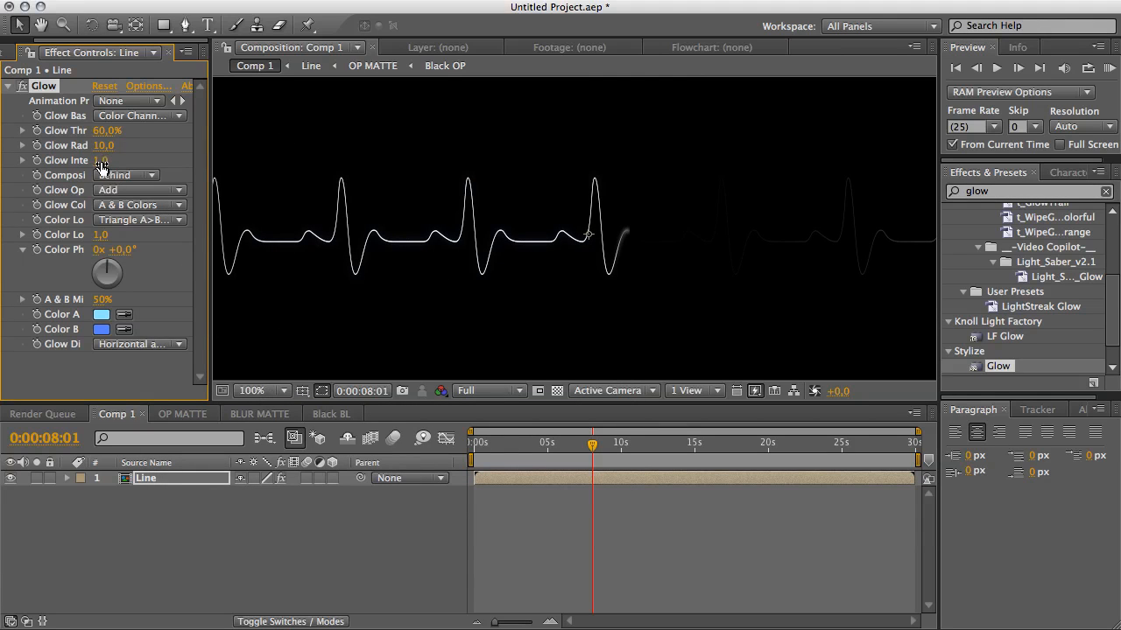
# Set Glow Intensity to 1.7 and Glow Threshold to 5.9%.
pyautogui.moveTo(106, 161); pyautogui.dragTo(114, 163)
pyautogui.moveTo(103, 131); pyautogui.dragTo(2, 150)
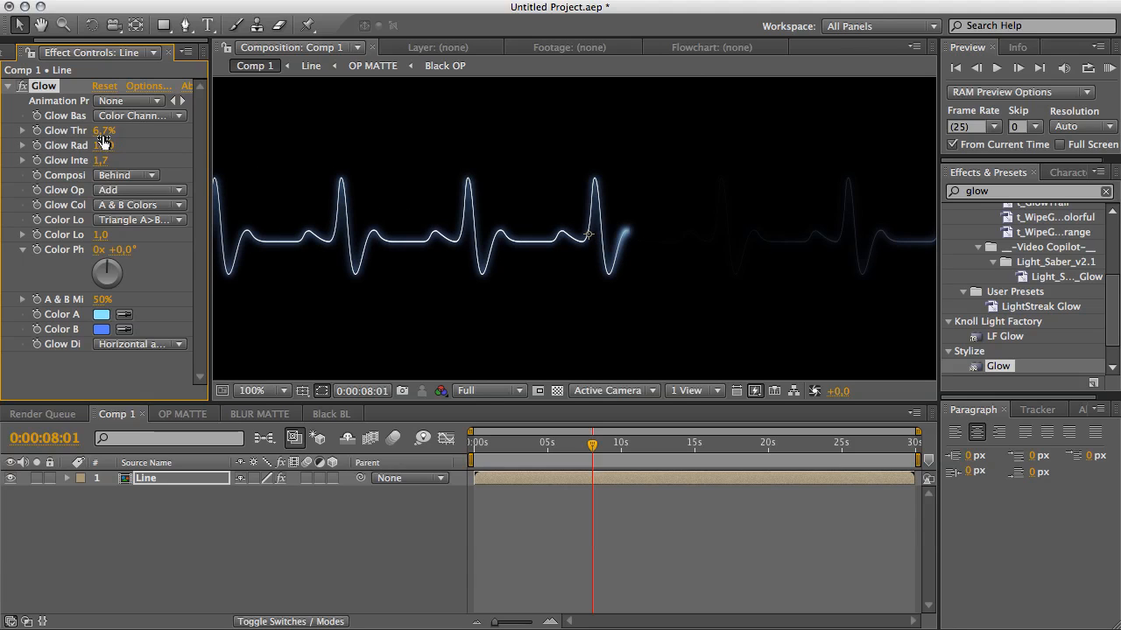
pyautogui.moveTo(103, 130)
pyautogui.mouseDown()
pyautogui.moveTo(84, 130)
pyautogui.moveTo(106, 132)
pyautogui.mouseUp()
# Zoom in on the viewer to inspect the glowing line up close.
pyautogui.press('space')
pyautogui.moveTo(685, 282); pyautogui.dragTo(510, 301)
pyautogui.moveTo(709, 255); pyautogui.dragTo(496, 267)
pyautogui.scroll(1, 494, 272)
pyautogui.scroll(-2, 495, 271)
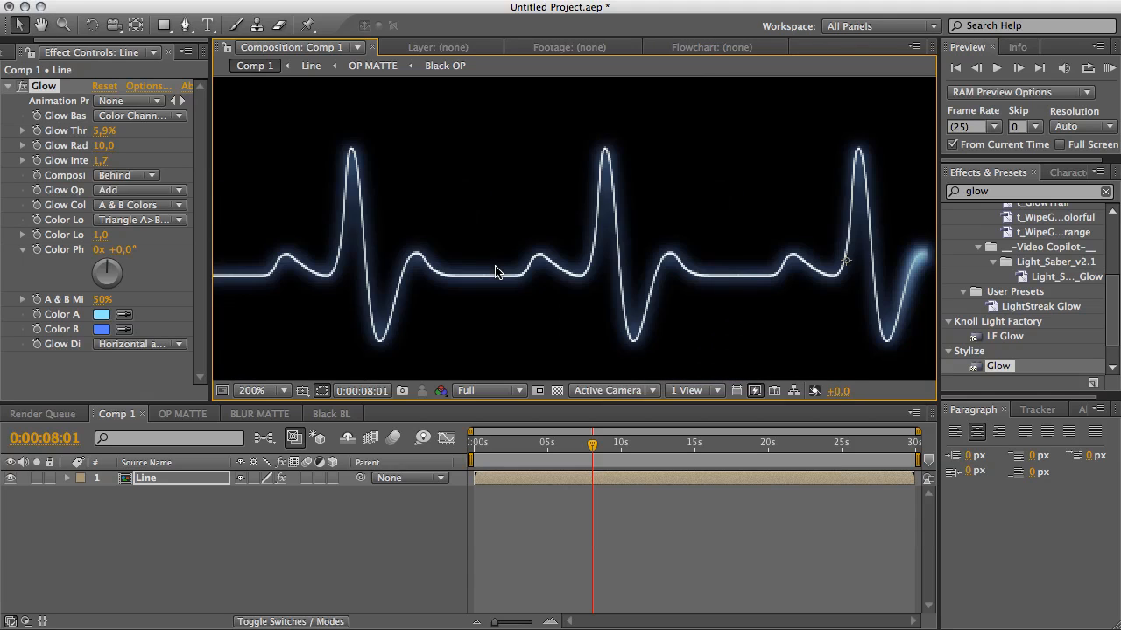
pyautogui.press('space')
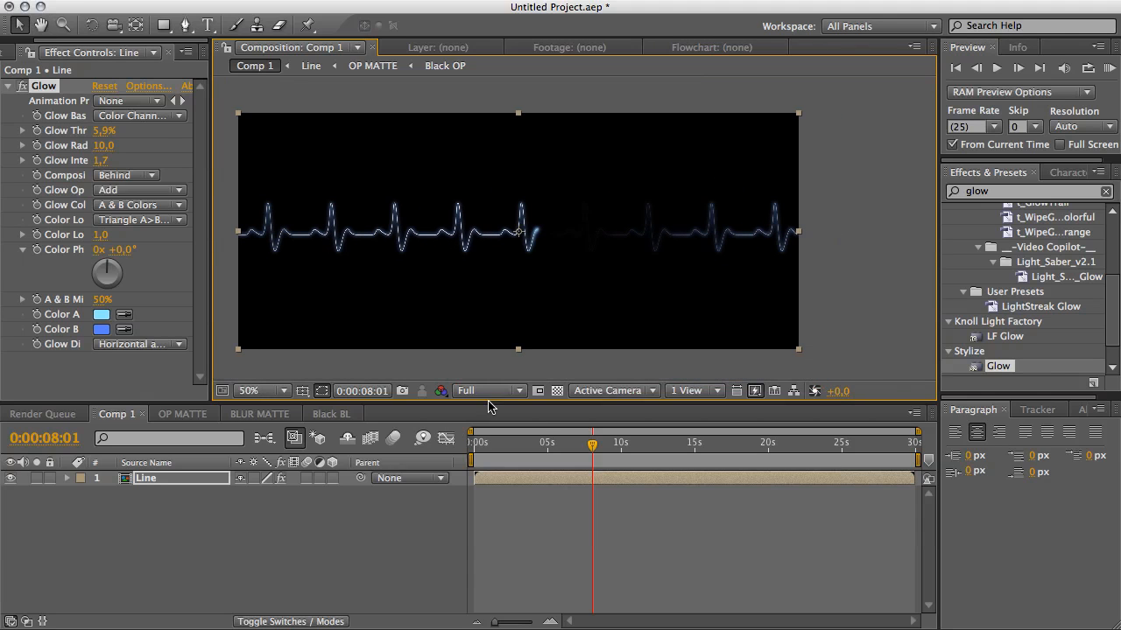
# Switch the viewer to Half resolution and scrub the timeline to preview the glowing line.
pyautogui.click(487, 391)
pyautogui.click(481, 518)
pyautogui.moveTo(502, 445); pyautogui.dragTo(551, 445)
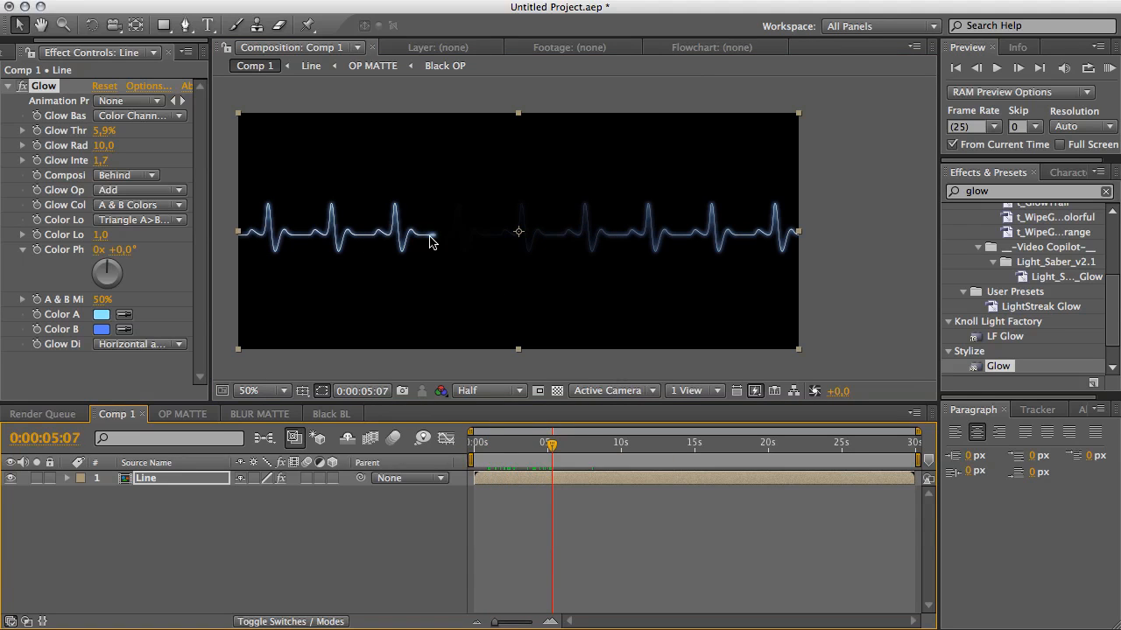
pyautogui.moveTo(553, 448); pyautogui.dragTo(579, 451)
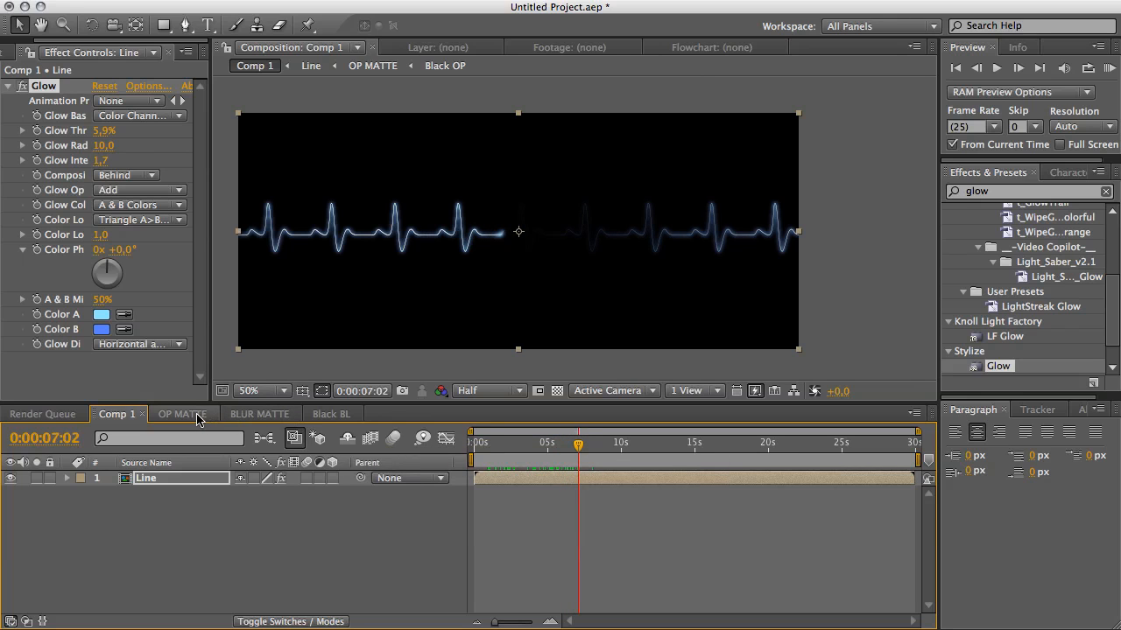
# Open the Line precomp and set the BLUR MATTE layer's Fast Blur Blurriness to 3.
pyautogui.doubleClick(171, 481)
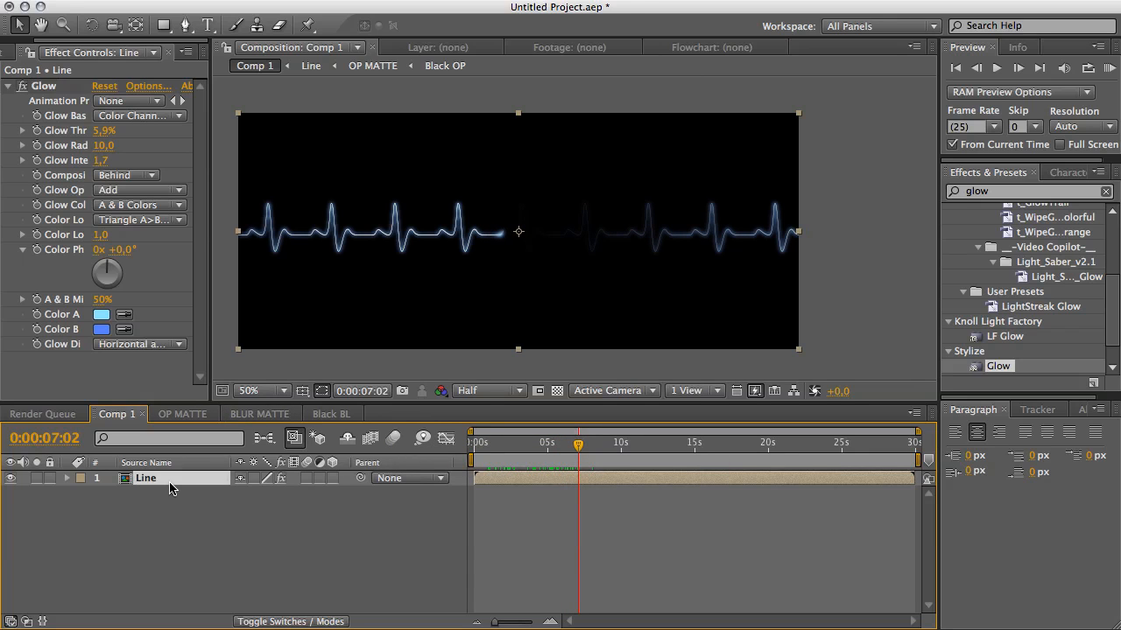
pyautogui.click(183, 479)
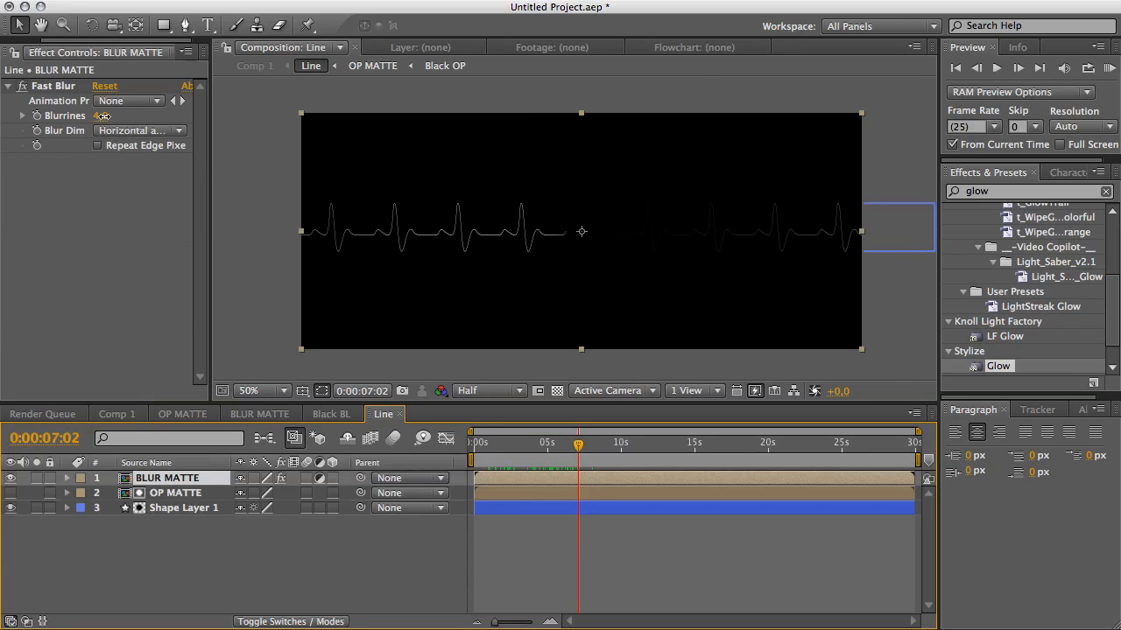
pyautogui.moveTo(103, 115); pyautogui.dragTo(100, 116)
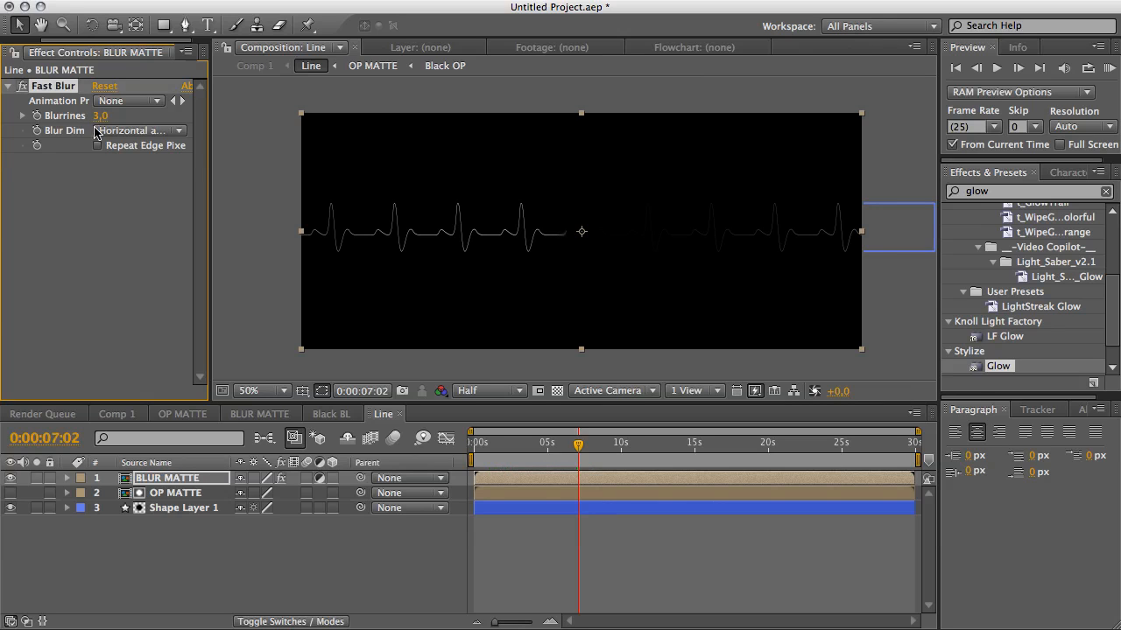
# Return to Comp 1, move to about 10 seconds, and set Glow Radius to 7.
pyautogui.click(120, 414)
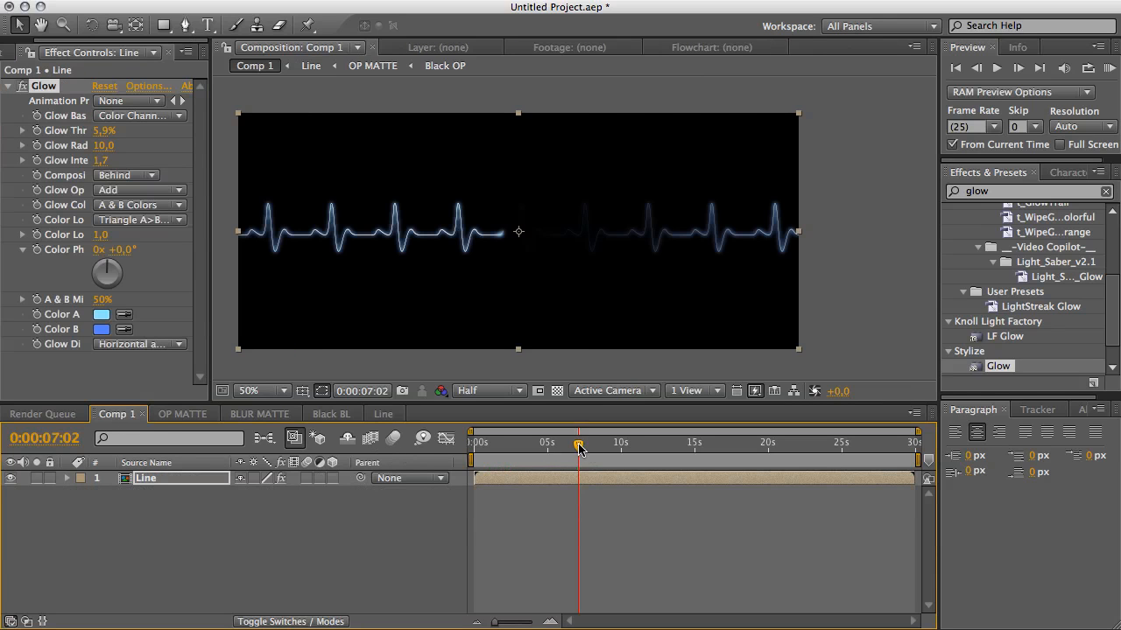
pyautogui.moveTo(578, 444); pyautogui.dragTo(622, 449)
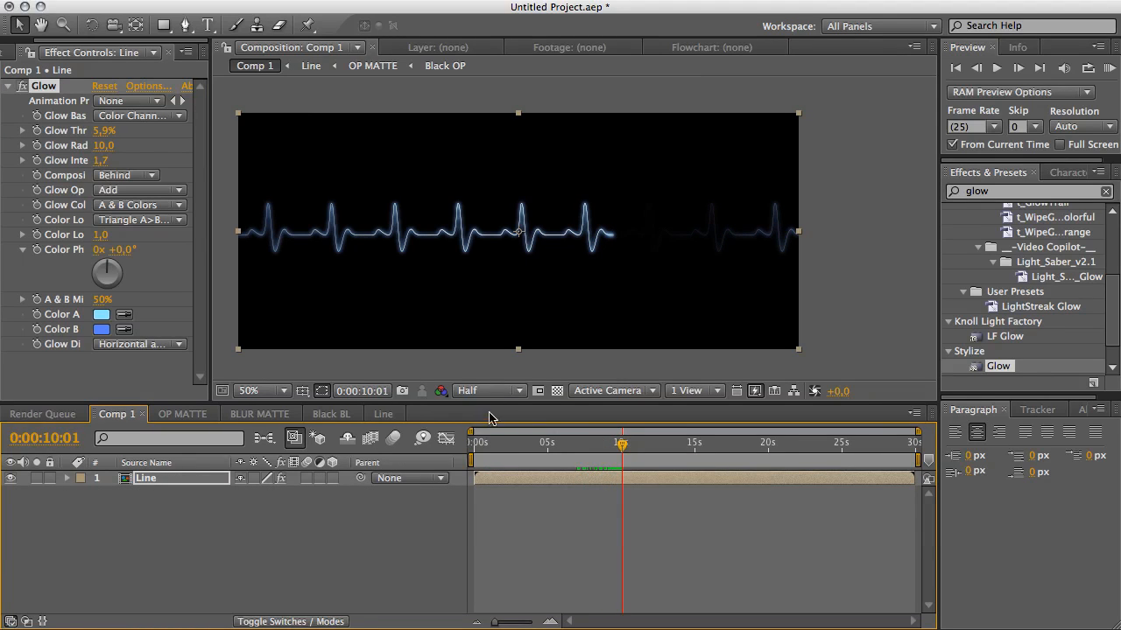
pyautogui.click(396, 501)
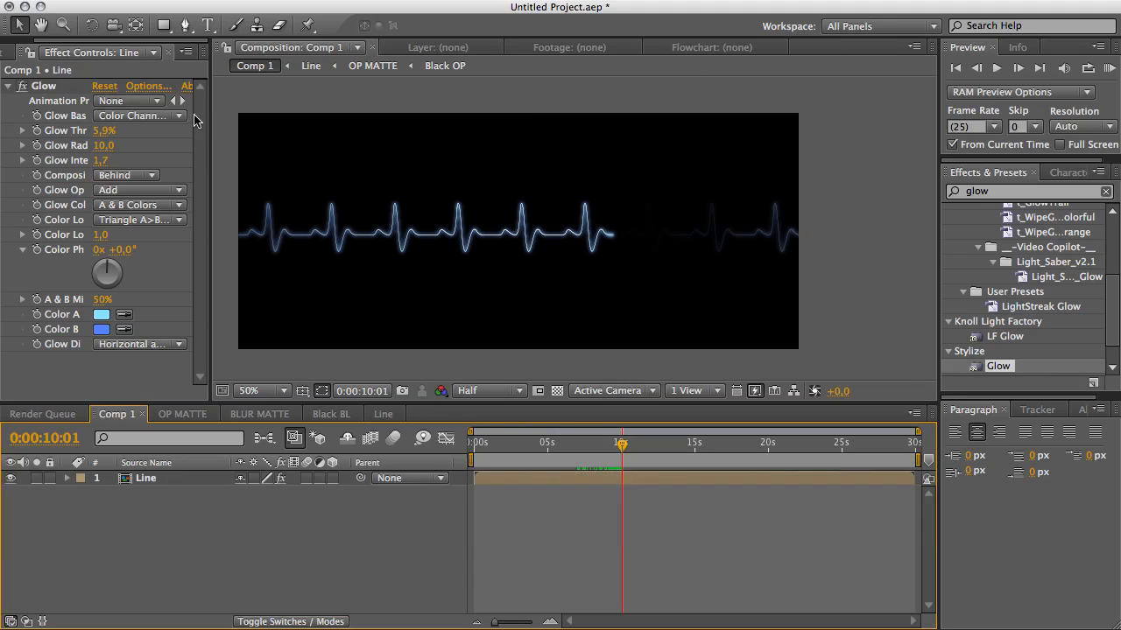
pyautogui.click(104, 145)
pyautogui.moveTo(103, 145); pyautogui.dragTo(99, 146)
pyautogui.click(422, 532)
# Open the Line composition and duplicate the OP MATTE layer together with Shape Layer 1.
pyautogui.click(484, 388)
pyautogui.click(324, 522)
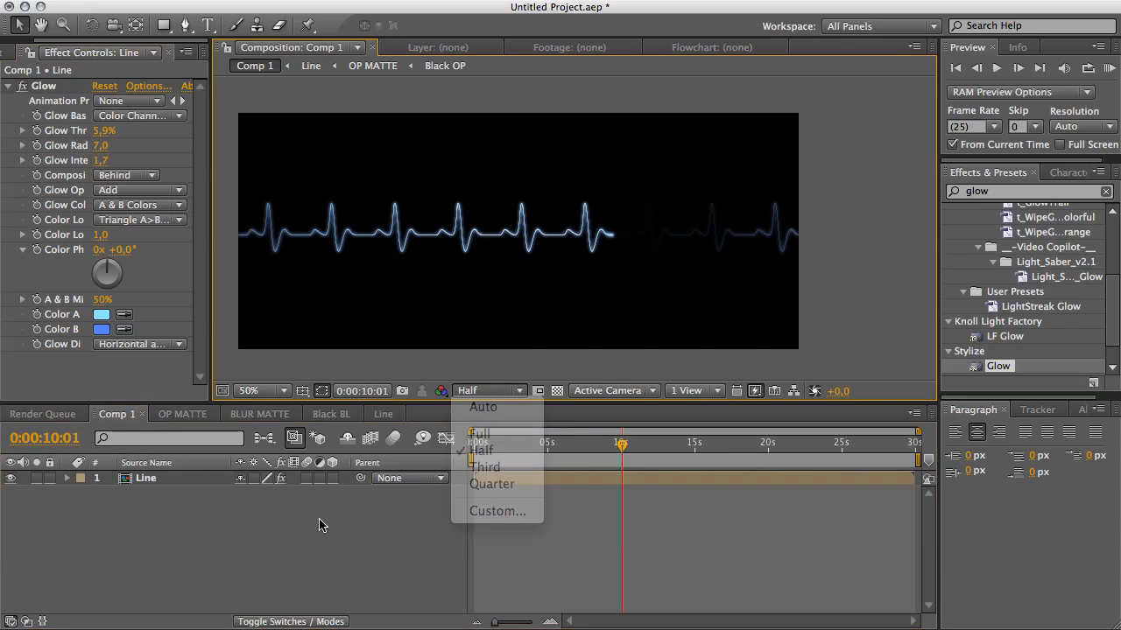
pyautogui.click(382, 415)
pyautogui.click(171, 521)
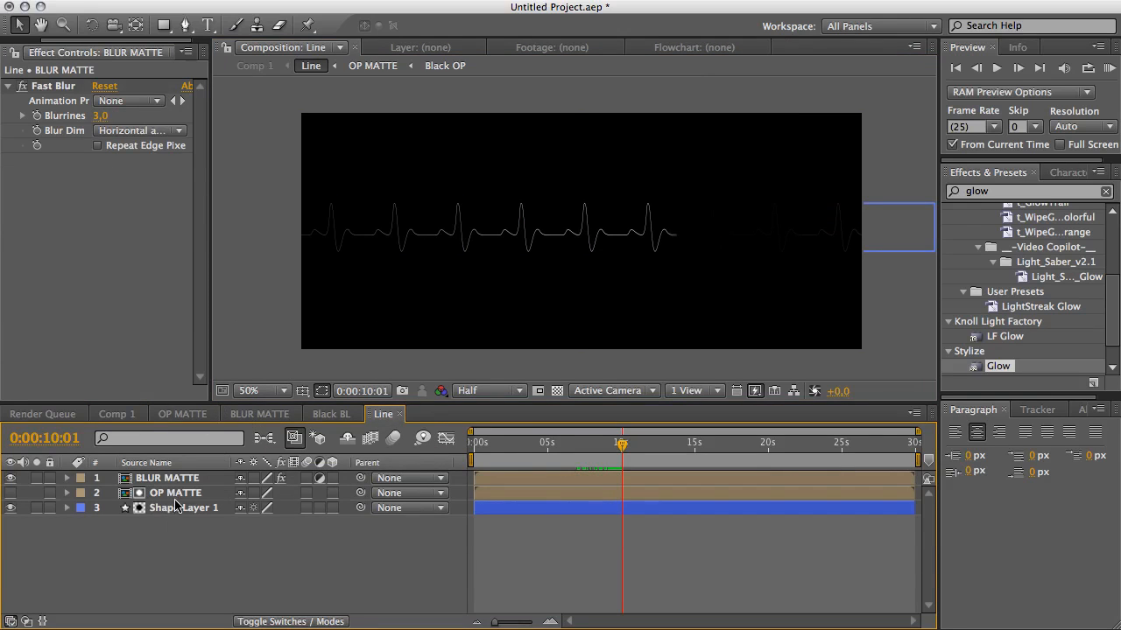
pyautogui.click(176, 507)
pyautogui.keyDown('shift'); pyautogui.click(178, 494); pyautogui.keyUp('shift')
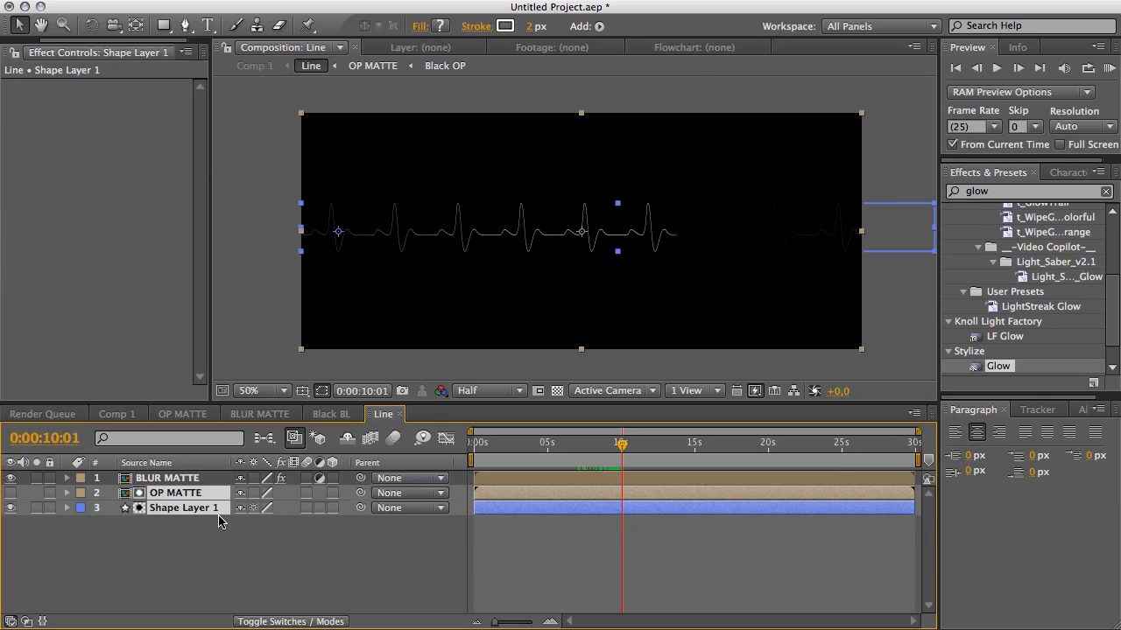
pyautogui.hotkey('ctrl', 'd')
pyautogui.click(383, 259)
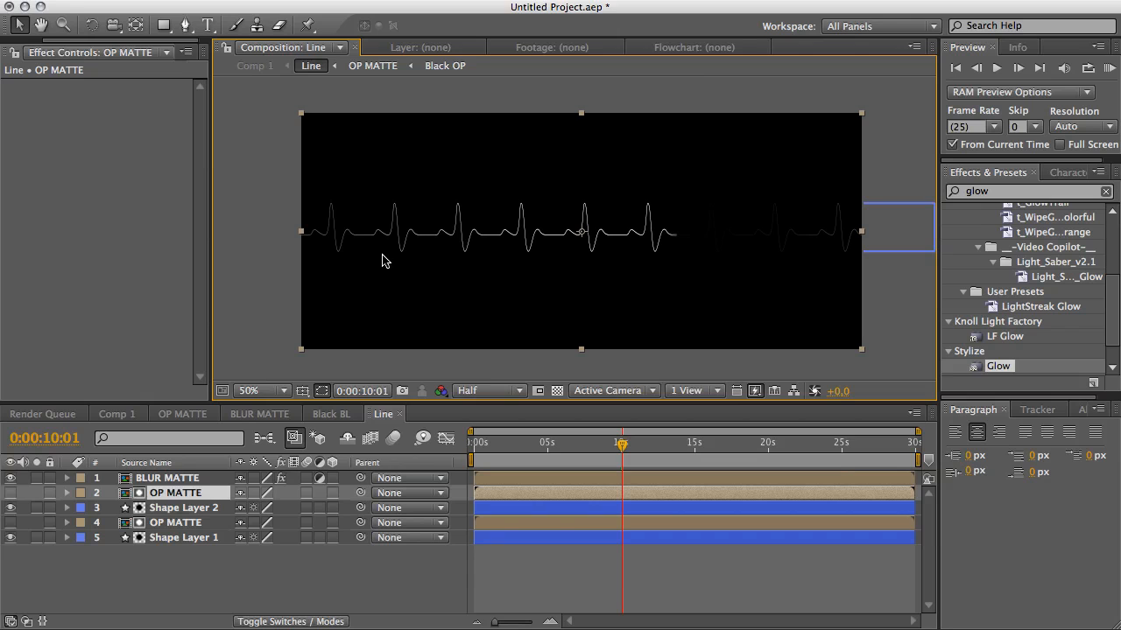
# Move the duplicated Shape Layer 2 down to form a second heartbeat line below the original.
pyautogui.click(194, 504)
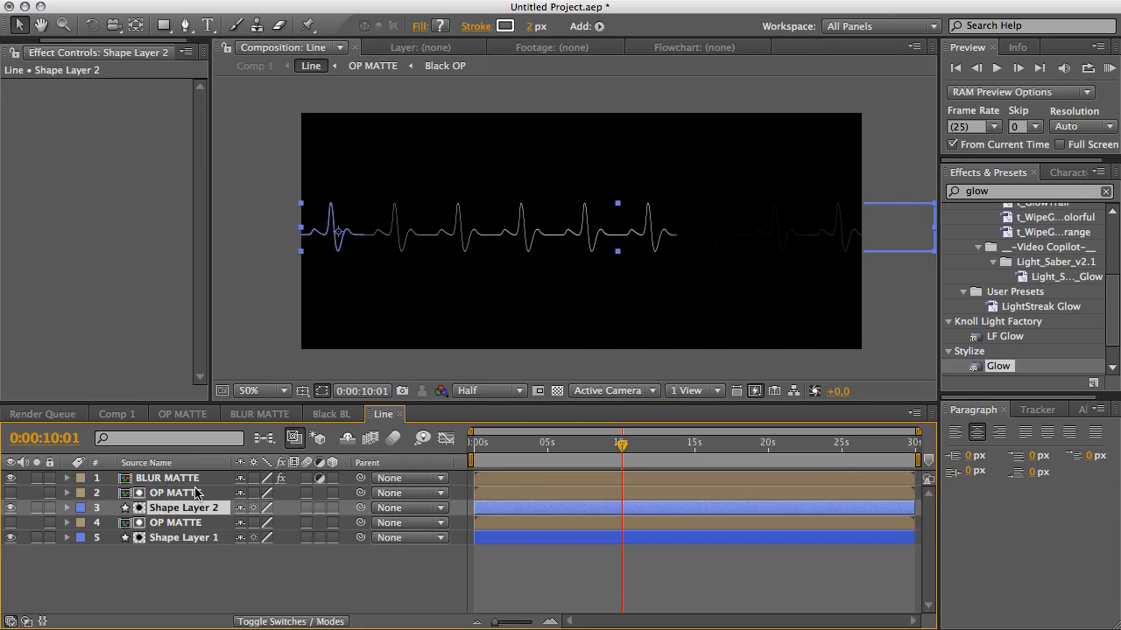
pyautogui.keyDown('shift'); pyautogui.click(194, 491); pyautogui.keyUp('shift')
pyautogui.click(196, 537)
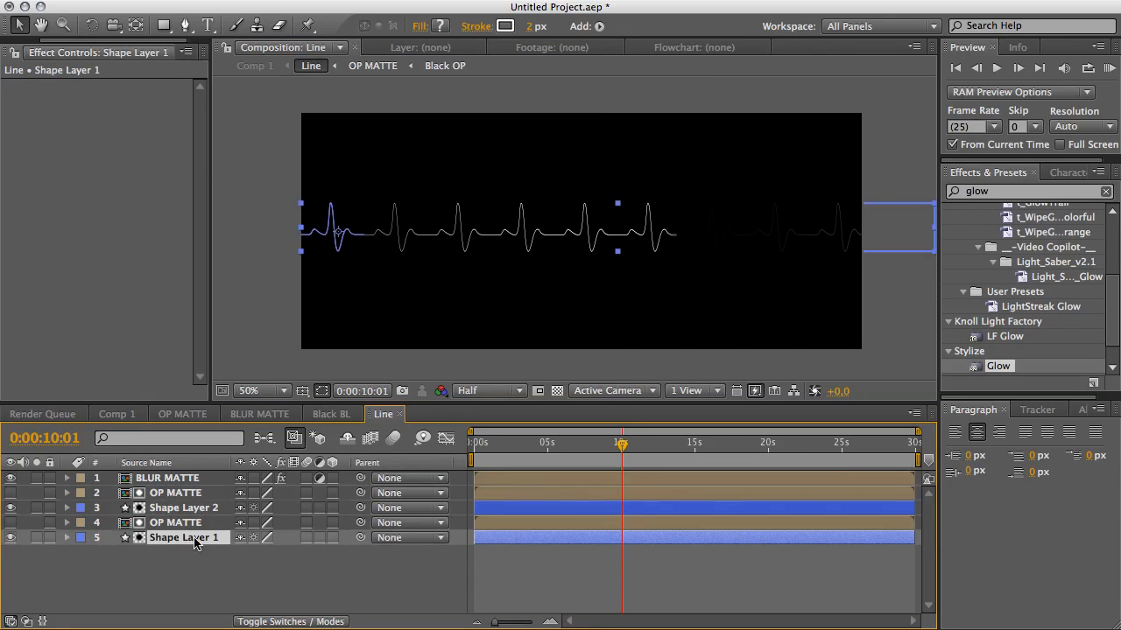
pyautogui.click(196, 508)
pyautogui.moveTo(373, 229); pyautogui.dragTo(363, 310)
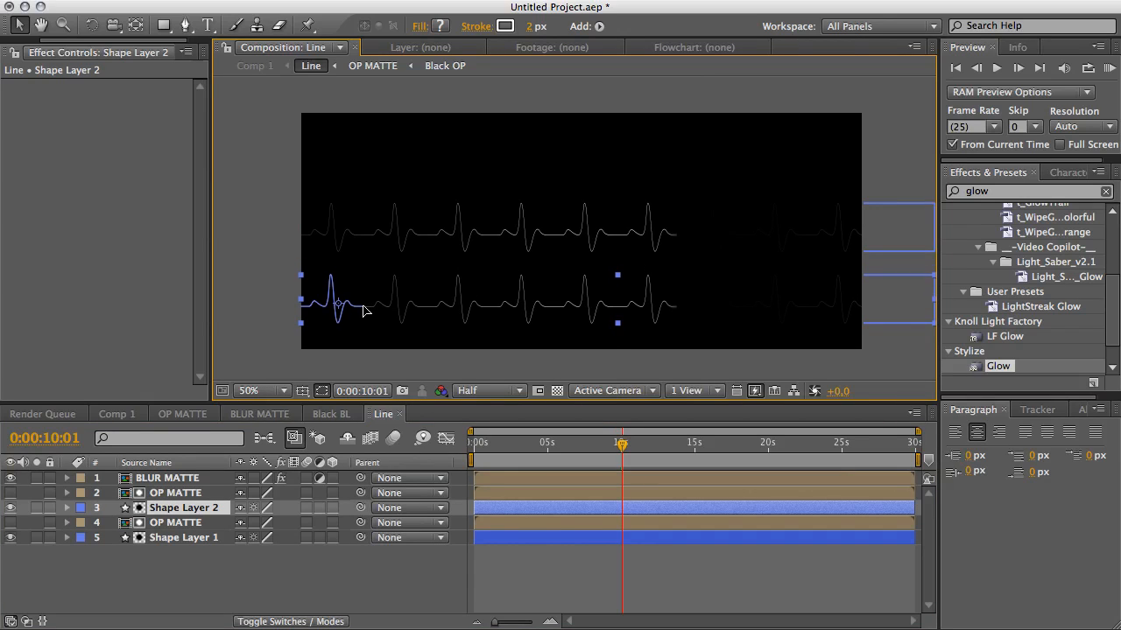
pyautogui.press('Return')
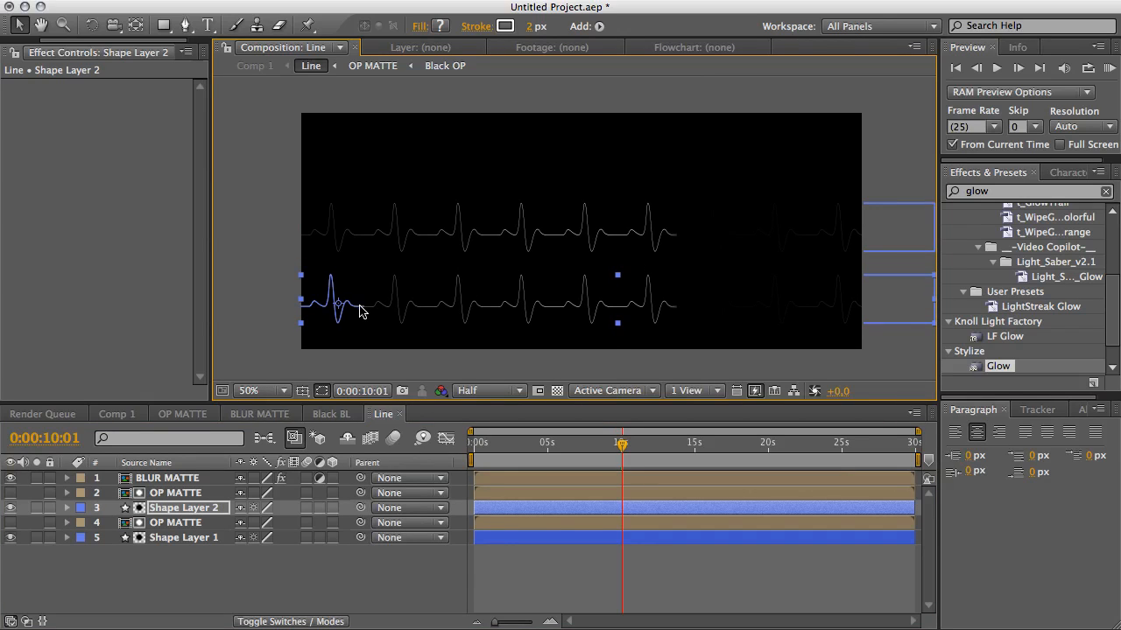
pyautogui.click(347, 250)
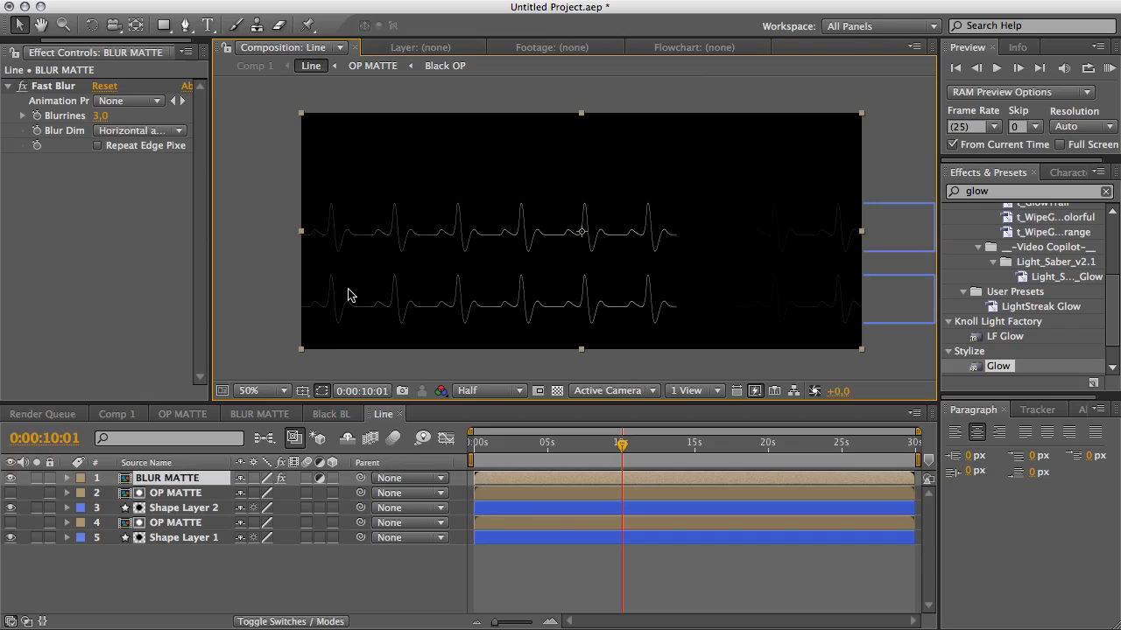
pyautogui.click(184, 524)
pyautogui.click(189, 539)
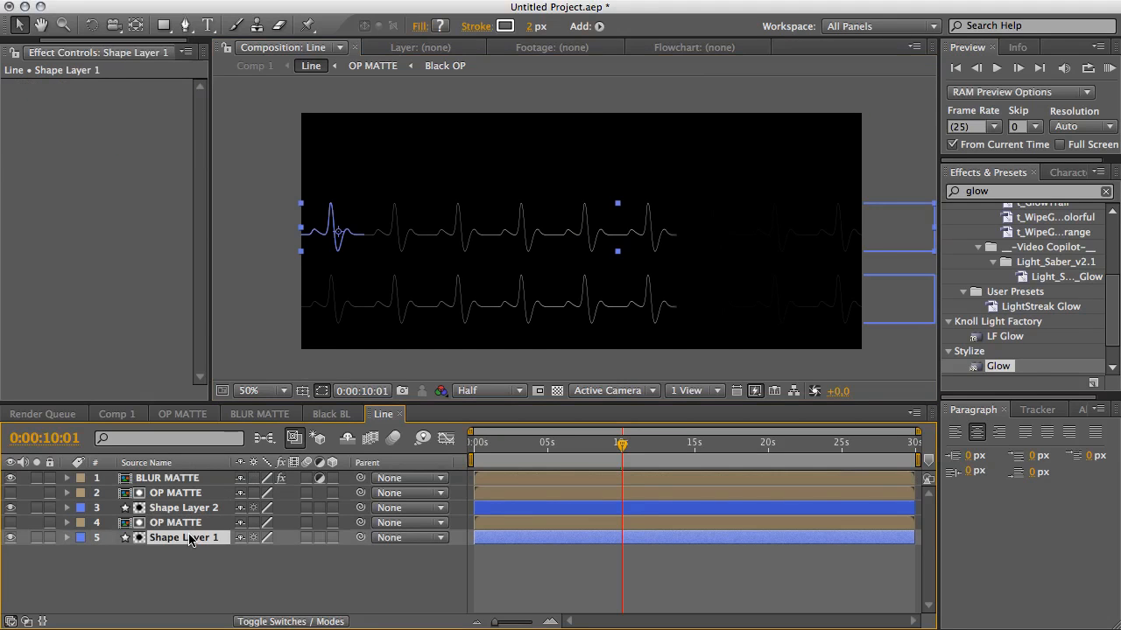
pyautogui.click(210, 507)
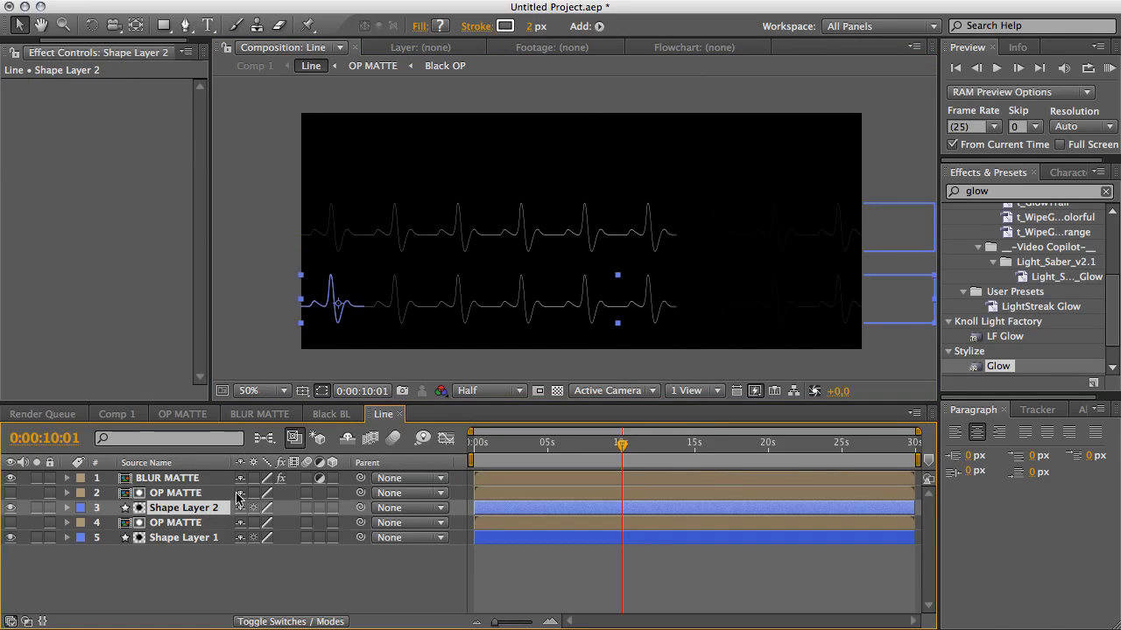
# Flatten the duplicated Shape Layer 2 line by deleting its heartbeat peak vertices from the path.
pyautogui.press(',')
pyautogui.press('.')
pyautogui.press('.')
pyautogui.press('h')
pyautogui.moveTo(324, 298); pyautogui.dragTo(645, 168)
pyautogui.press('v')
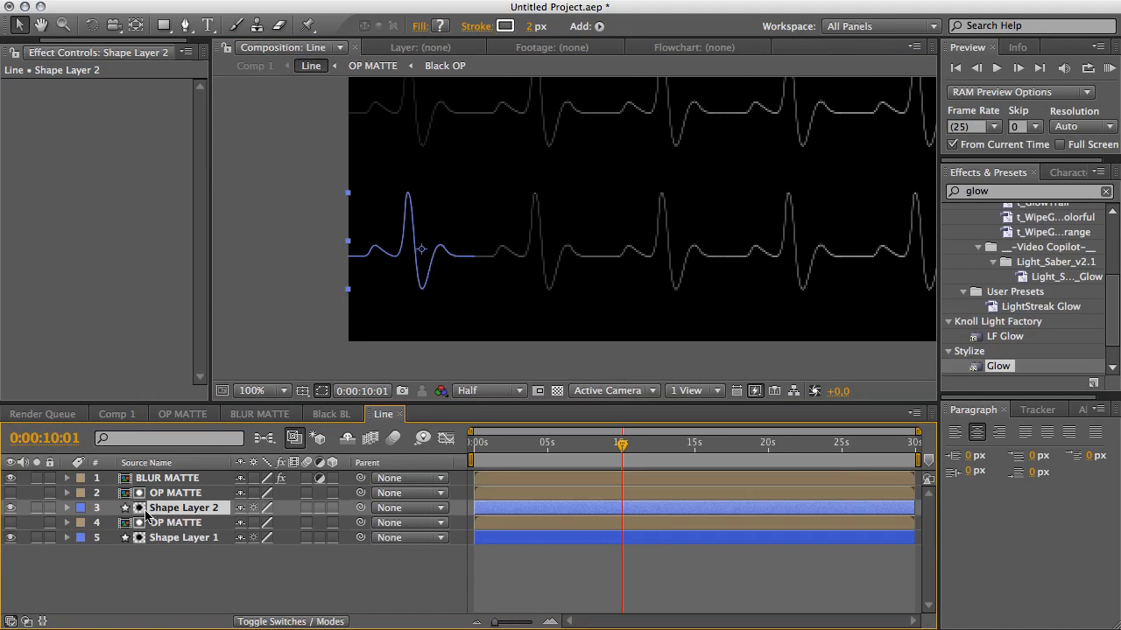
pyautogui.click(400, 254)
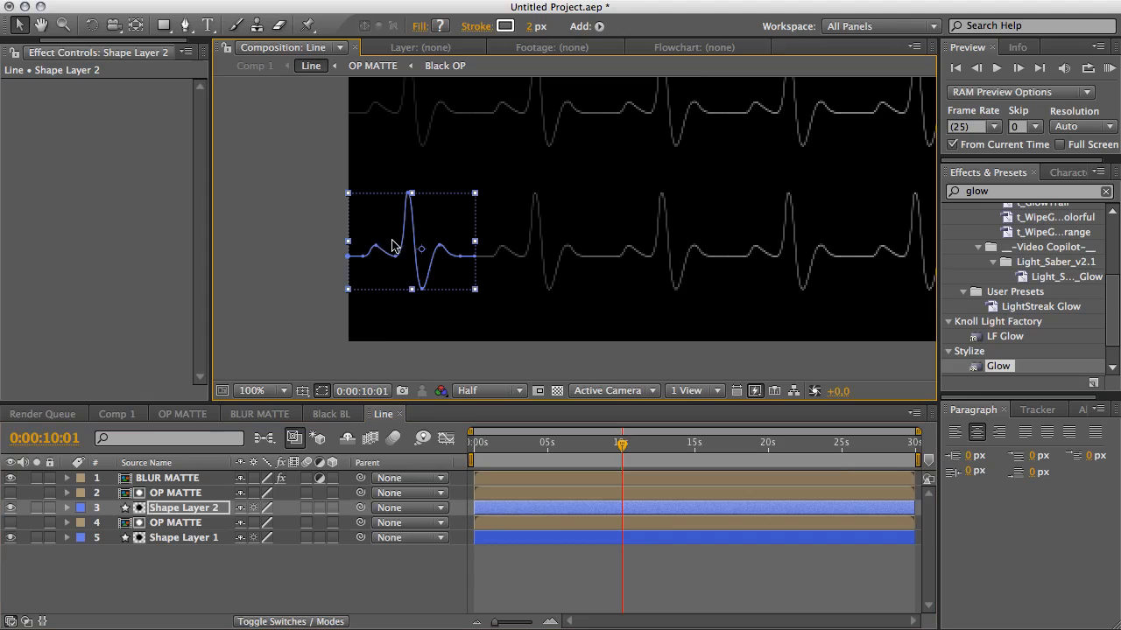
pyautogui.doubleClick(395, 258)
pyautogui.moveTo(360, 296); pyautogui.dragTo(465, 183)
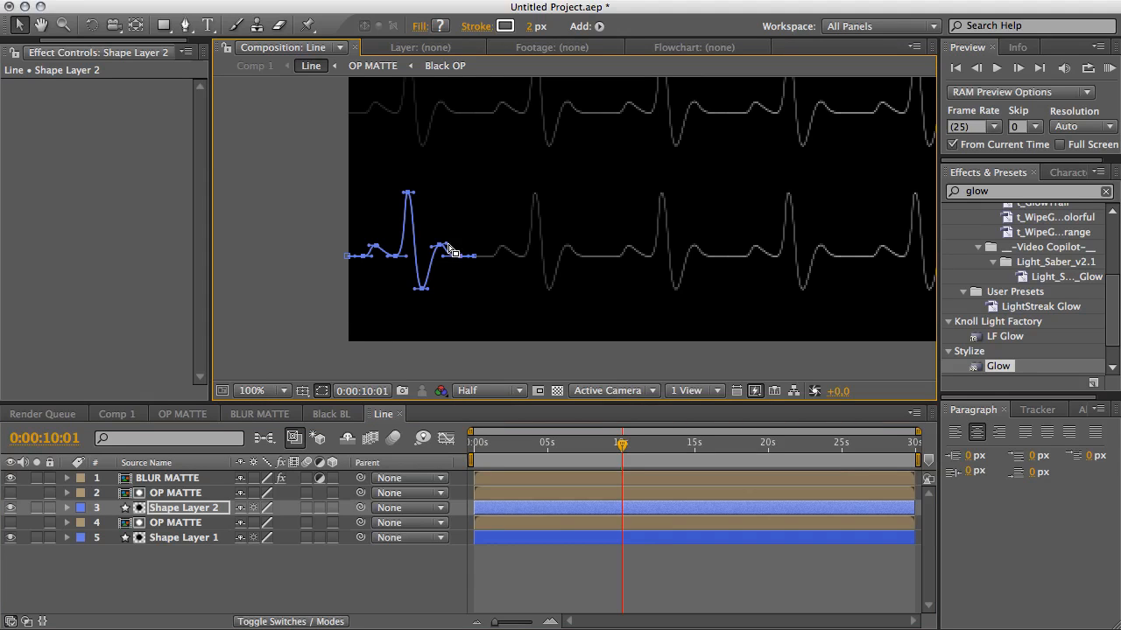
pyautogui.press('Delete')
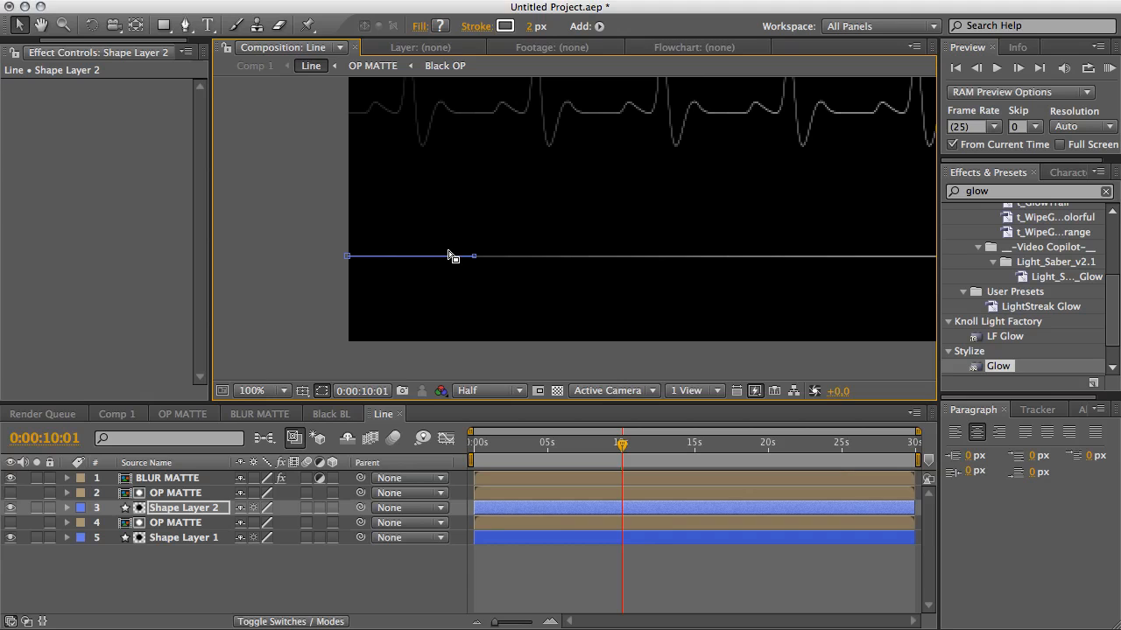
pyautogui.click(300, 287)
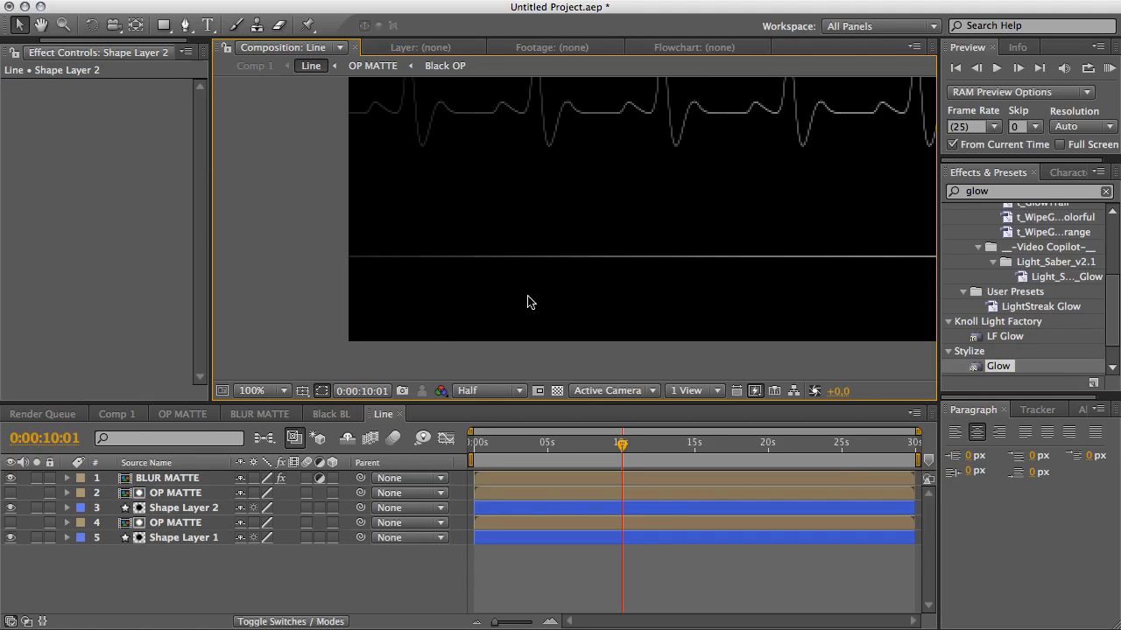
# Switch to Comp 1 and scrub the timeline to preview both glowing lines animating.
pyautogui.press(',')
pyautogui.press('h')
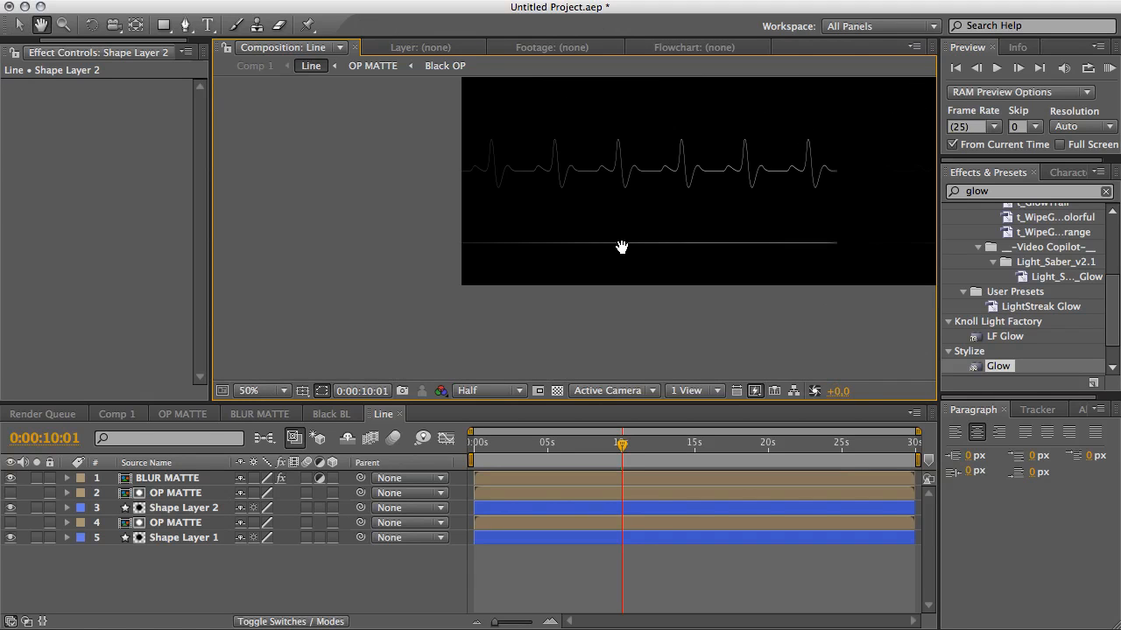
pyautogui.moveTo(620, 318); pyautogui.dragTo(481, 315)
pyautogui.press('v')
pyautogui.moveTo(551, 445); pyautogui.dragTo(661, 448)
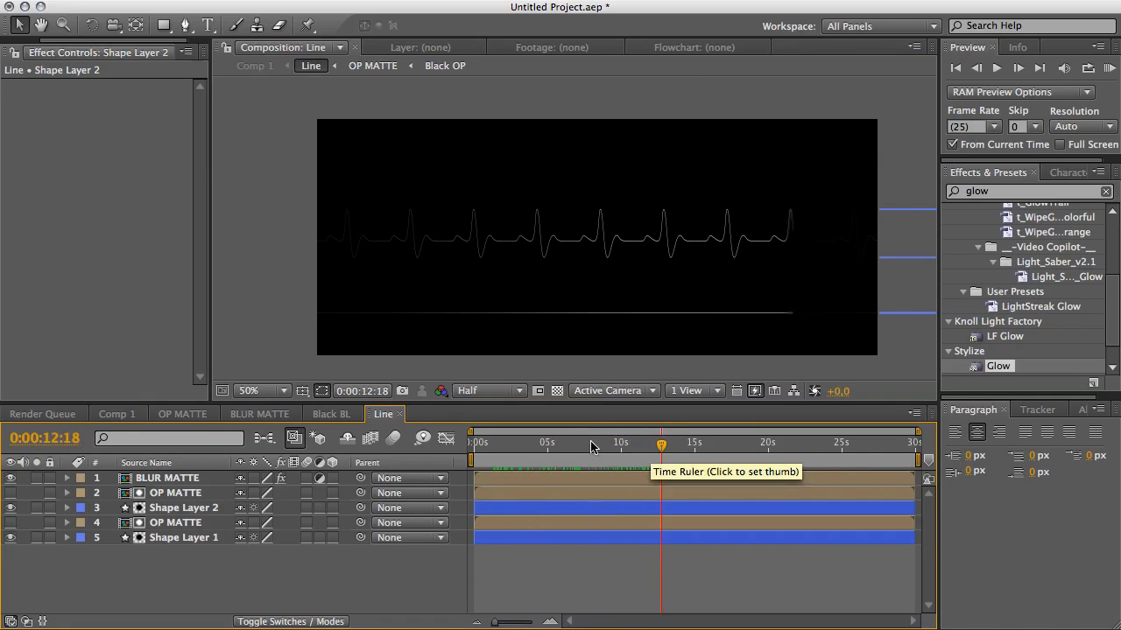
pyautogui.click(116, 414)
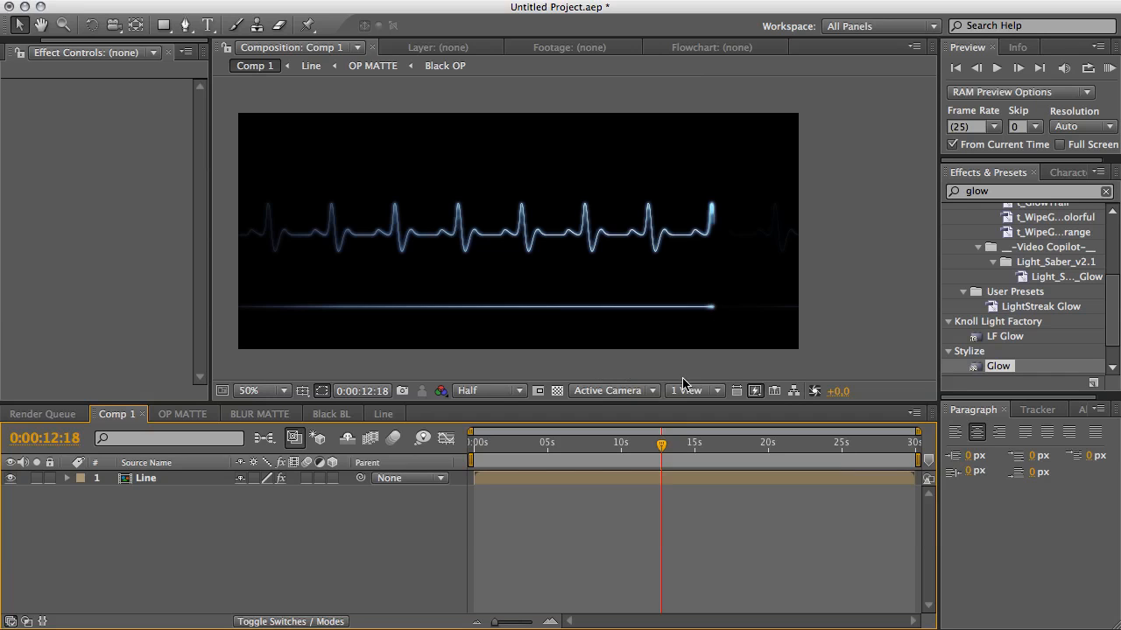
pyautogui.moveTo(611, 443); pyautogui.dragTo(775, 460)
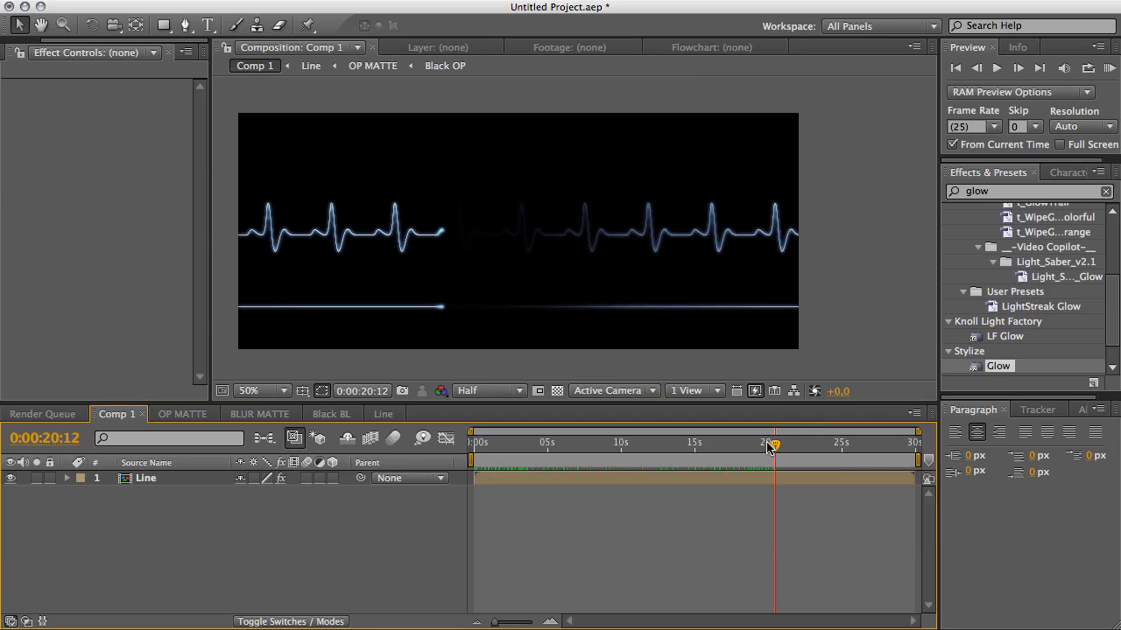
pyautogui.moveTo(770, 446); pyautogui.dragTo(808, 447)
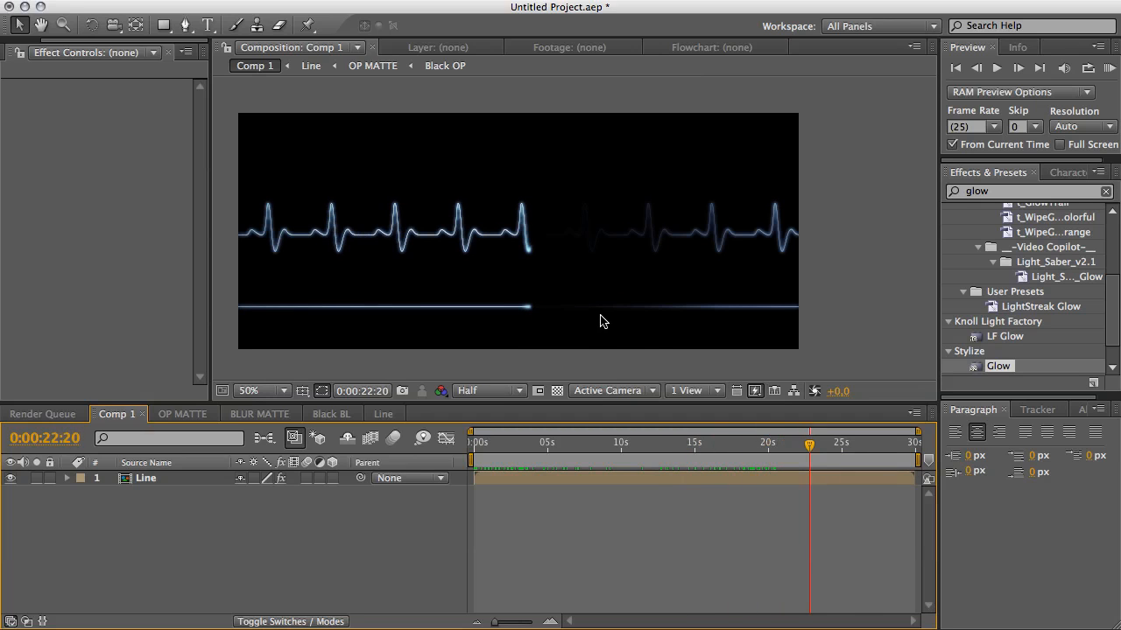